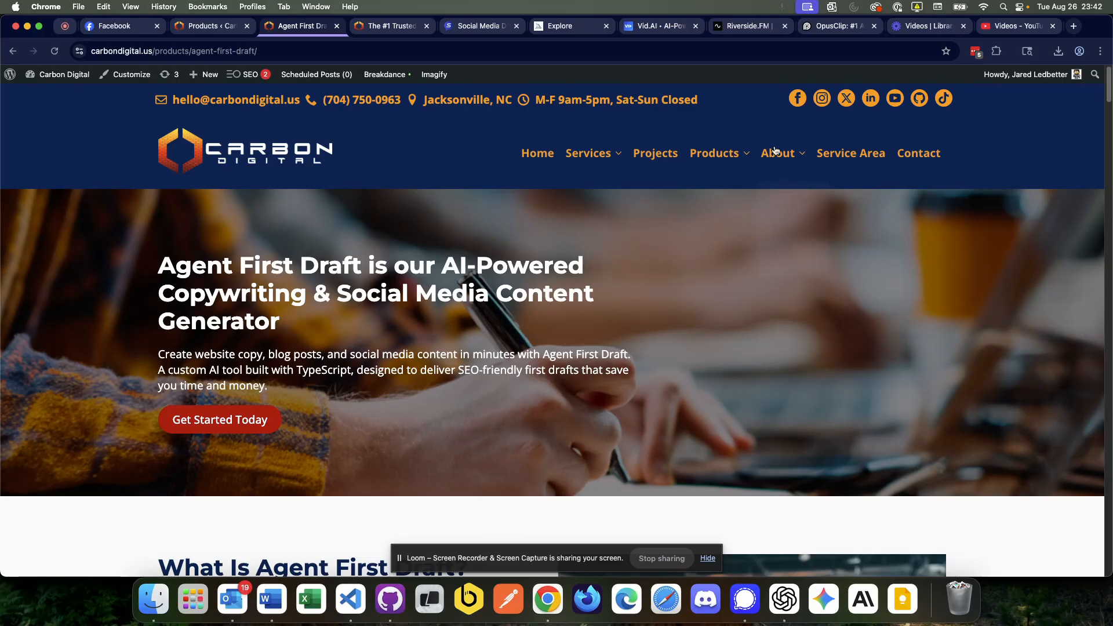
# In Finder's Downloads, look through the CD Content folder's Content and SEO subfolders and open its Social subfolder
pyautogui.click(155, 597)
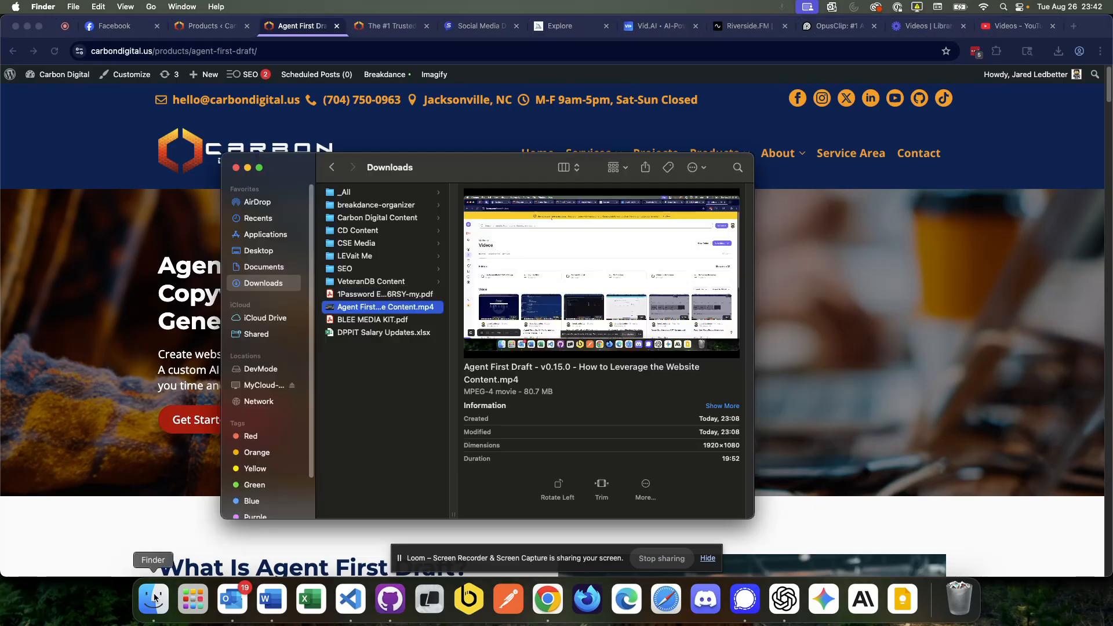
pyautogui.click(365, 216)
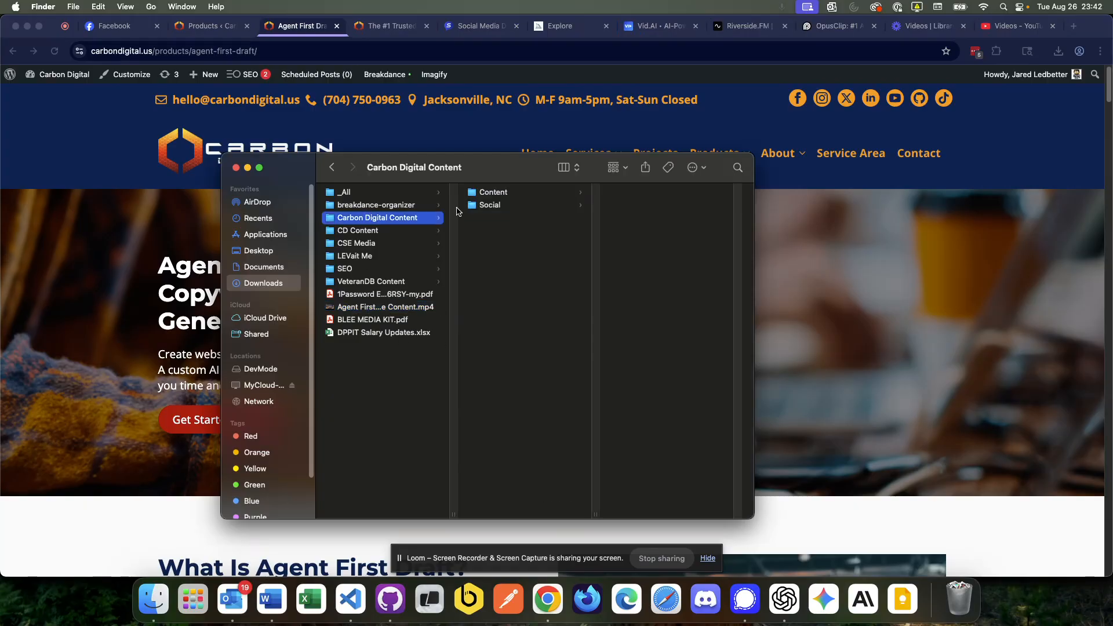
pyautogui.click(374, 231)
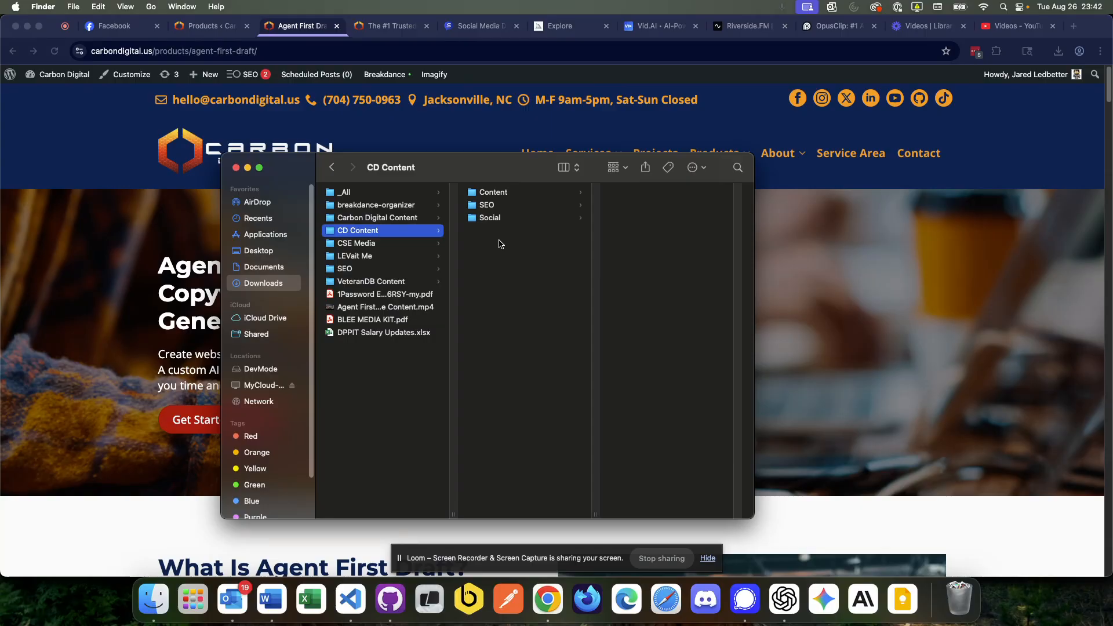
pyautogui.click(499, 194)
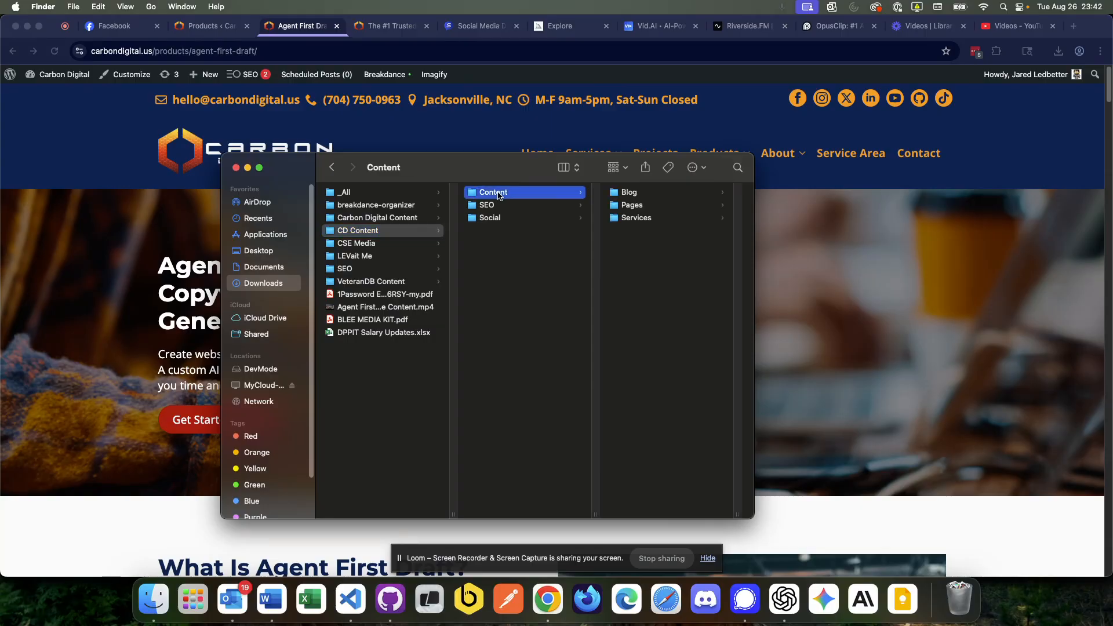
pyautogui.click(488, 207)
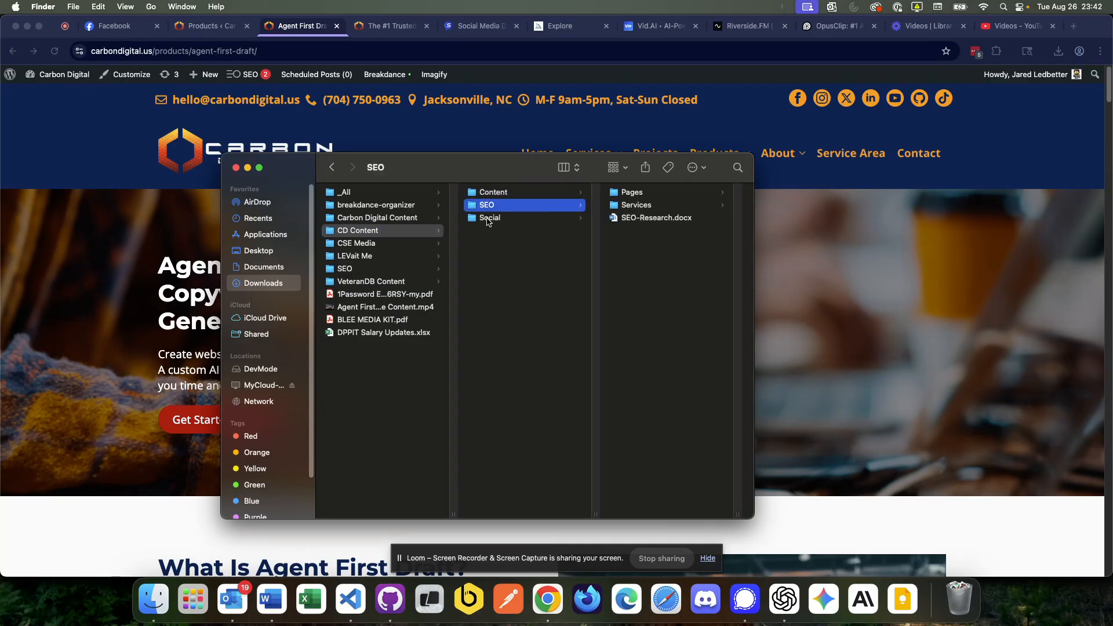
pyautogui.click(488, 220)
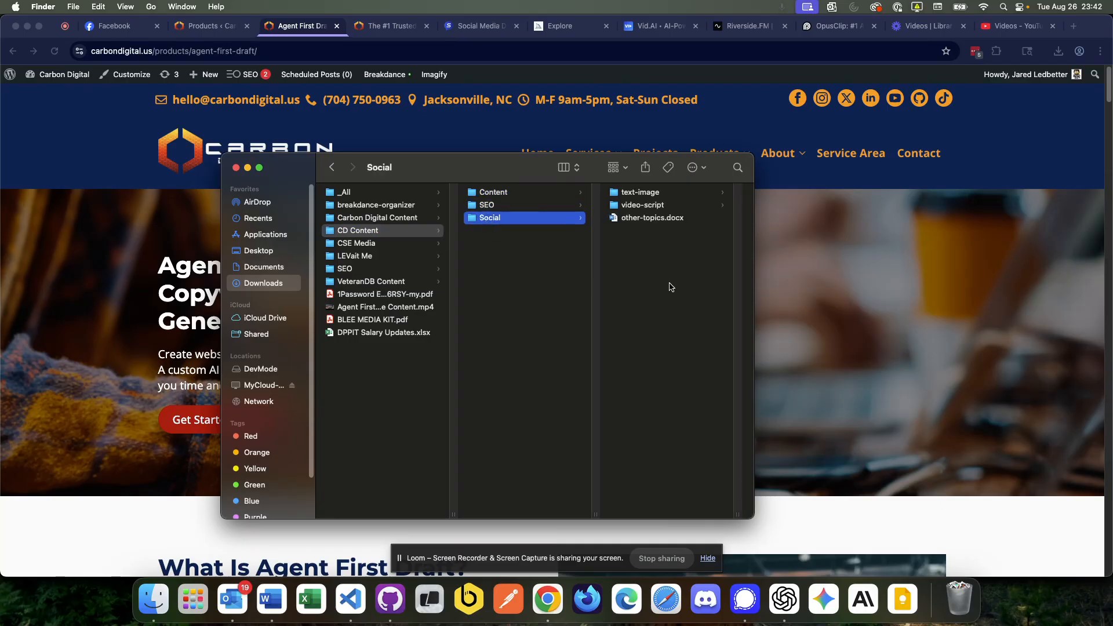
# Quit the running Word session and open image-post-content.docx from the first topic folder inside text-image
pyautogui.click(620, 193)
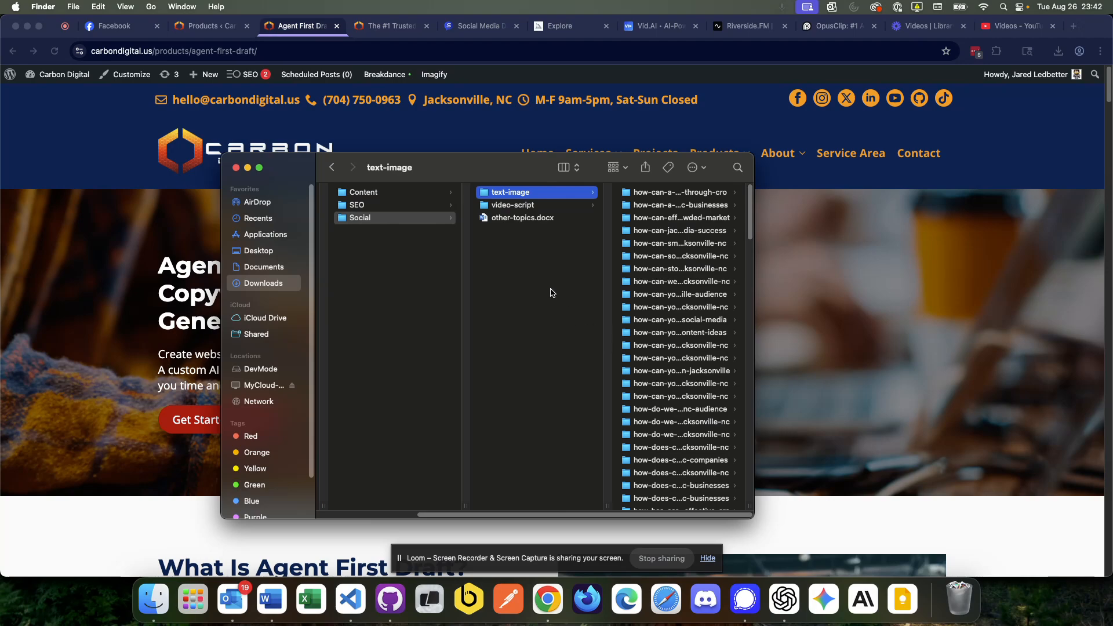
pyautogui.click(651, 193)
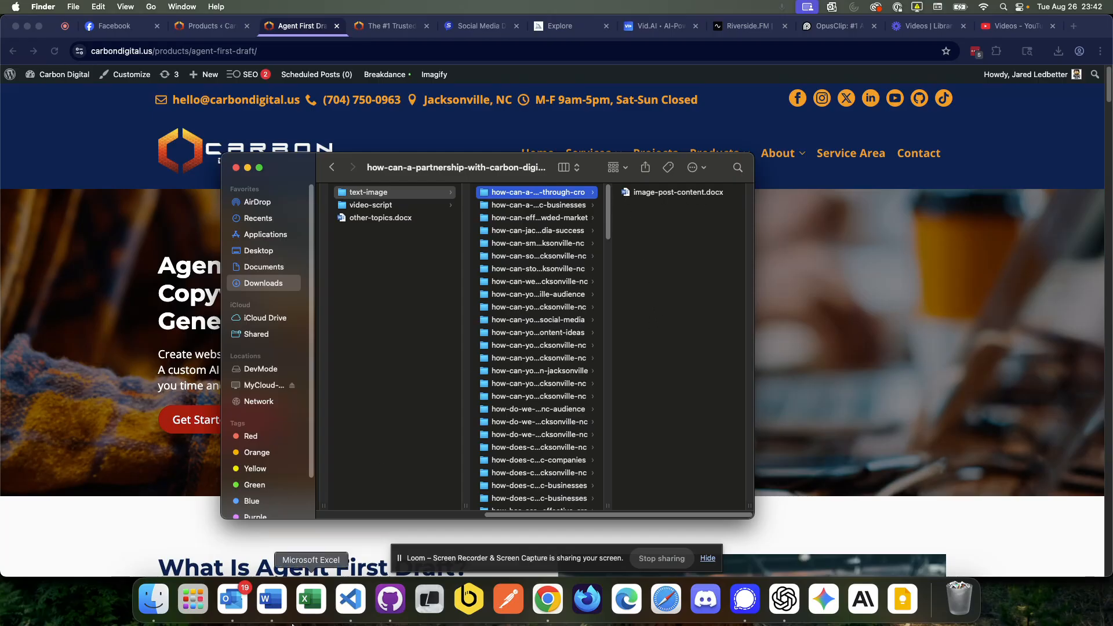
pyautogui.rightClick(279, 599)
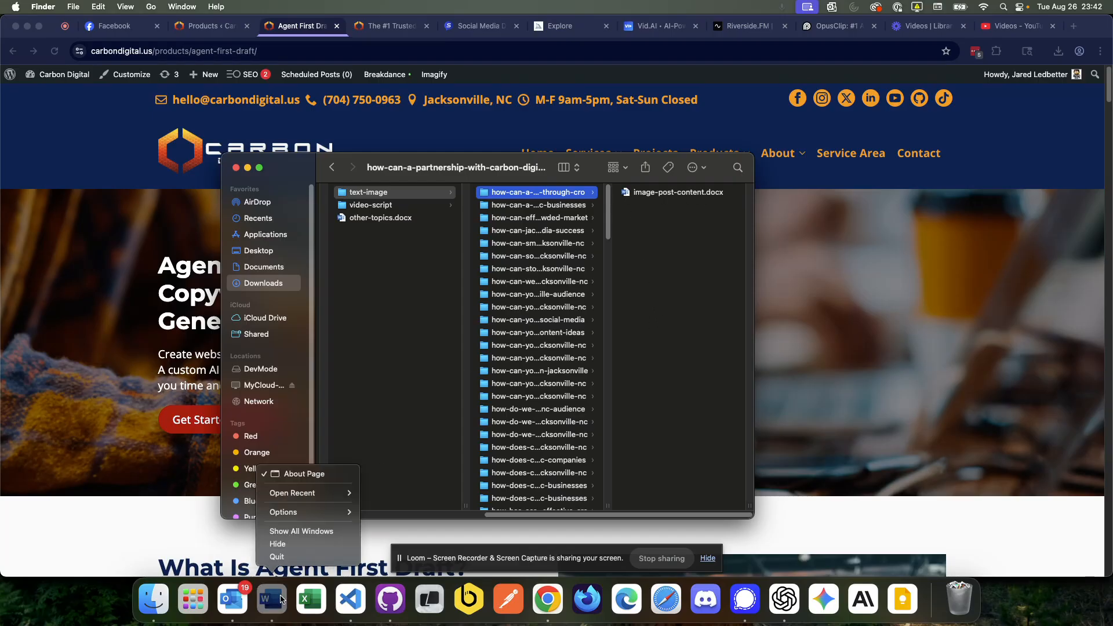
pyautogui.click(279, 558)
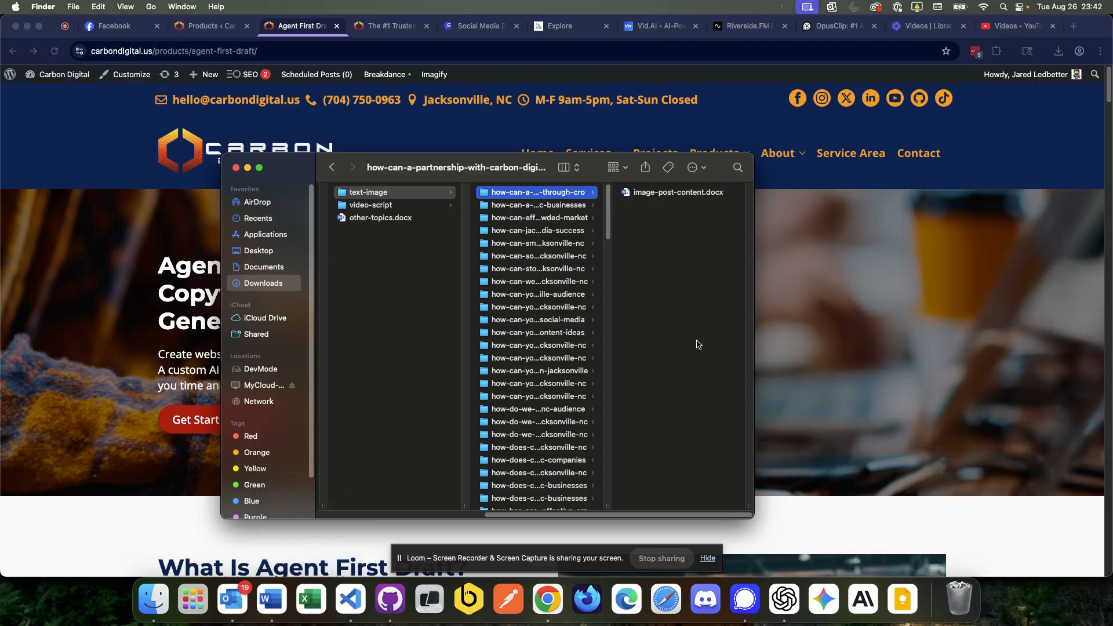
pyautogui.doubleClick(627, 193)
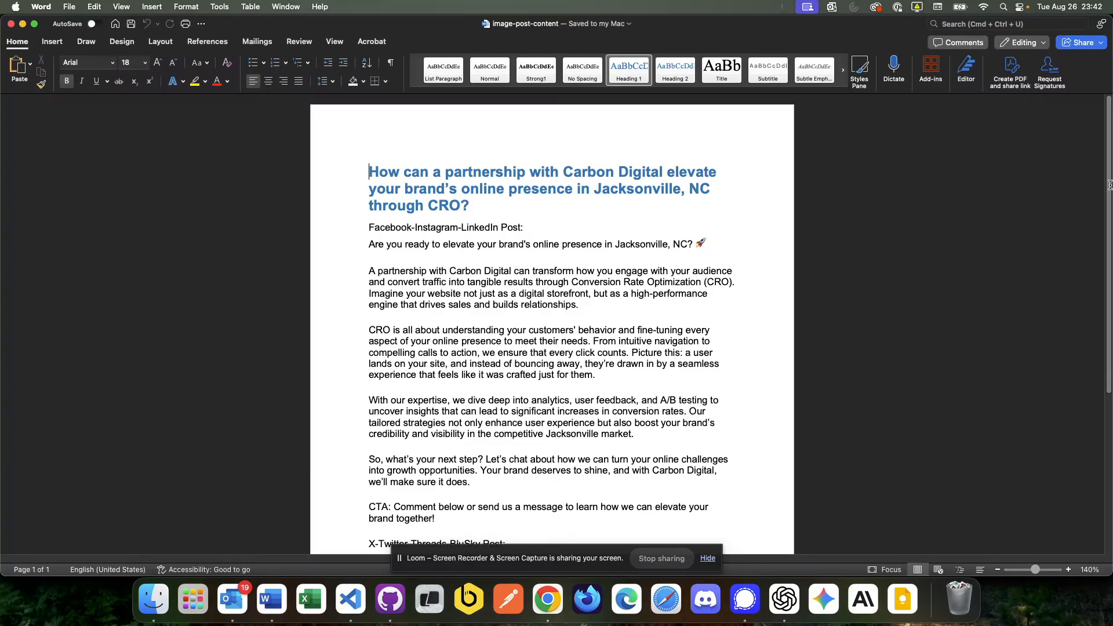
# Review the document's title, the Facebook-Instagram-LinkedIn label and the full post text by highlighting each
pyautogui.moveTo(1111, 185); pyautogui.dragTo(1110, 189)
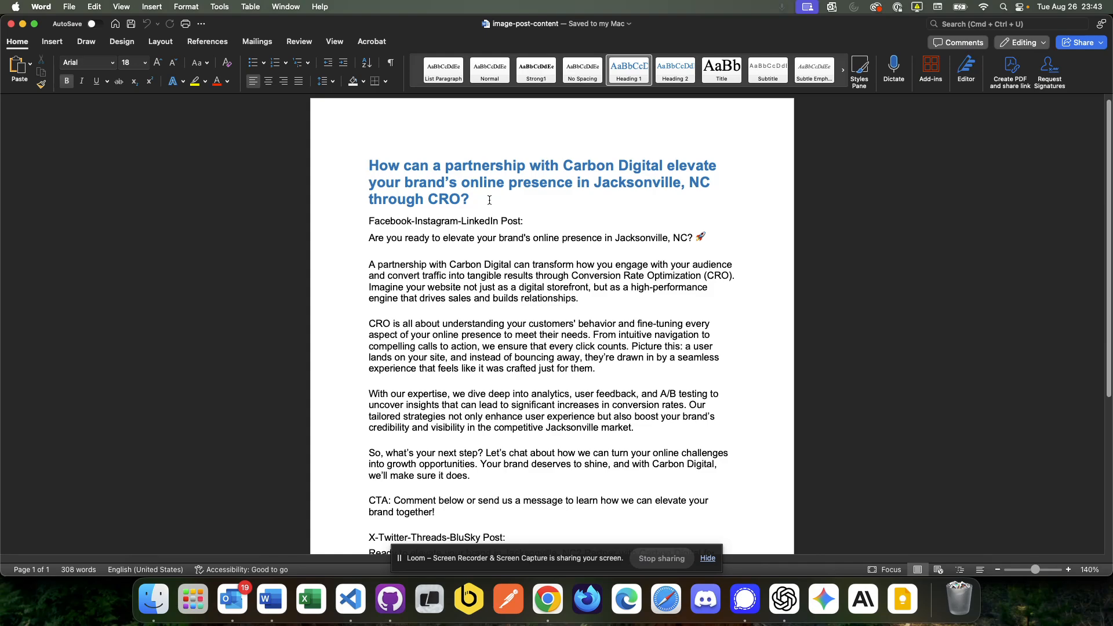
pyautogui.moveTo(489, 200); pyautogui.dragTo(352, 156)
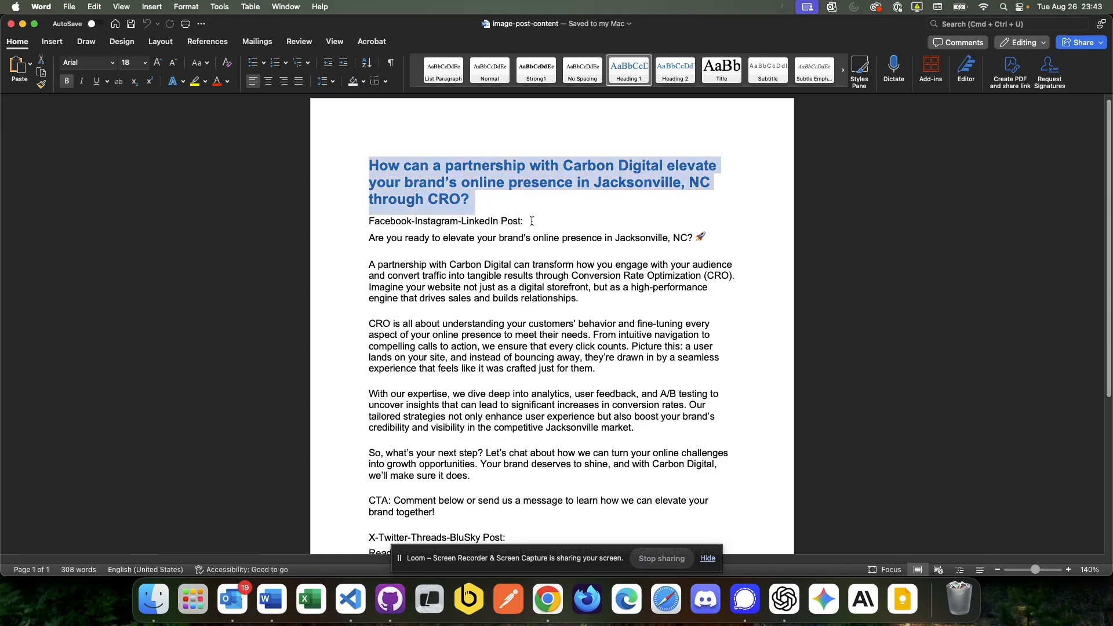
pyautogui.moveTo(532, 221); pyautogui.dragTo(382, 223)
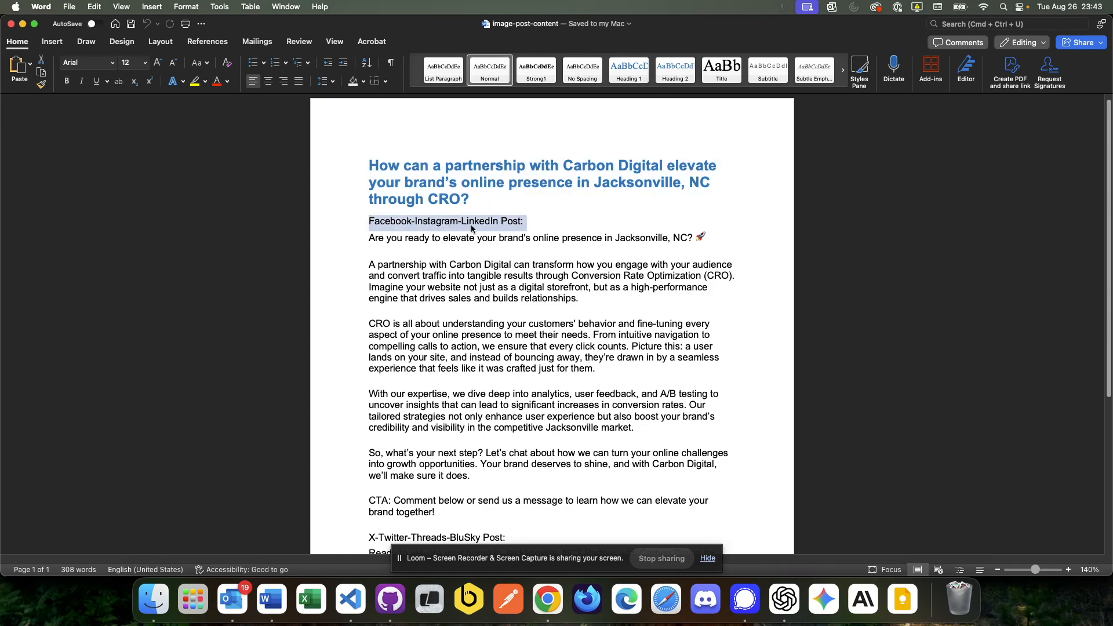
pyautogui.click(949, 234)
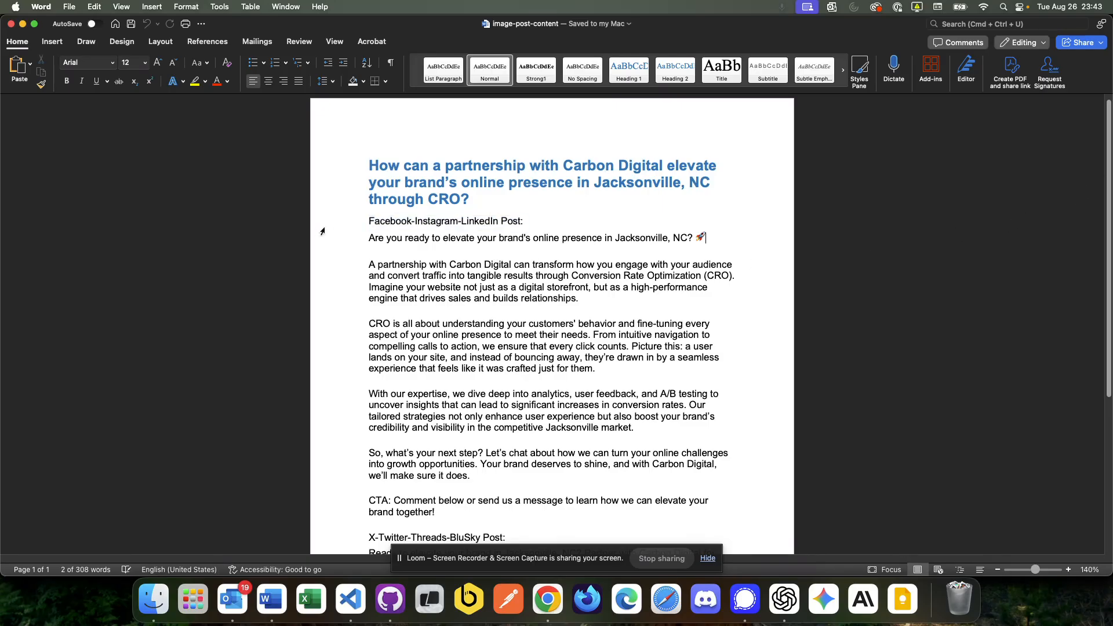
pyautogui.moveTo(369, 239); pyautogui.dragTo(503, 518)
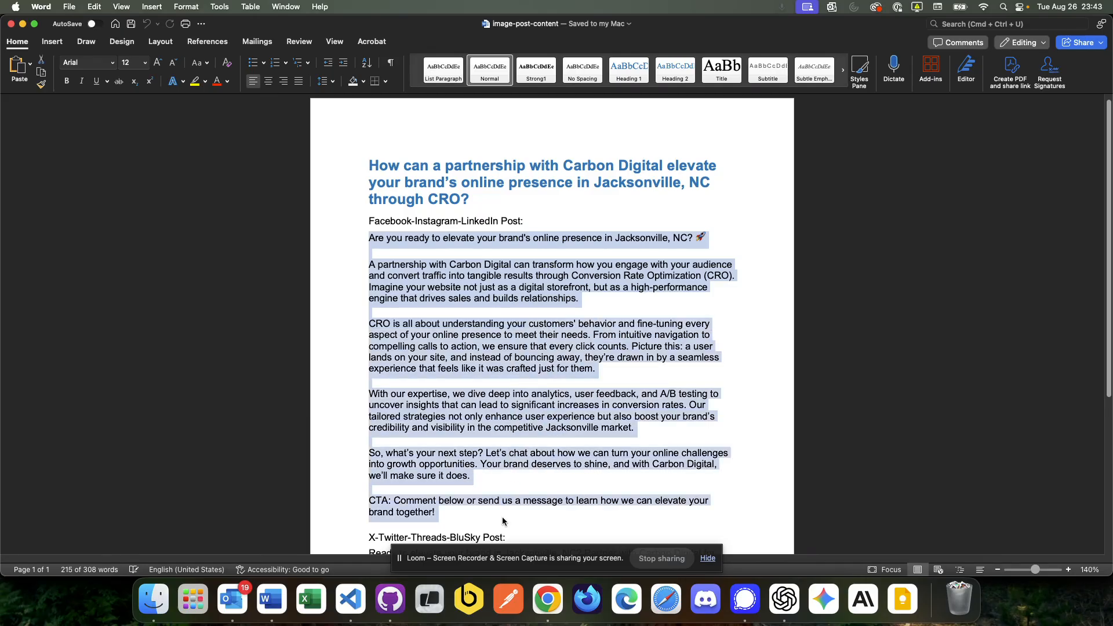
# Delete the "CTA:" label before the closing line of the Facebook-Instagram-LinkedIn post and save the document
pyautogui.click(382, 502)
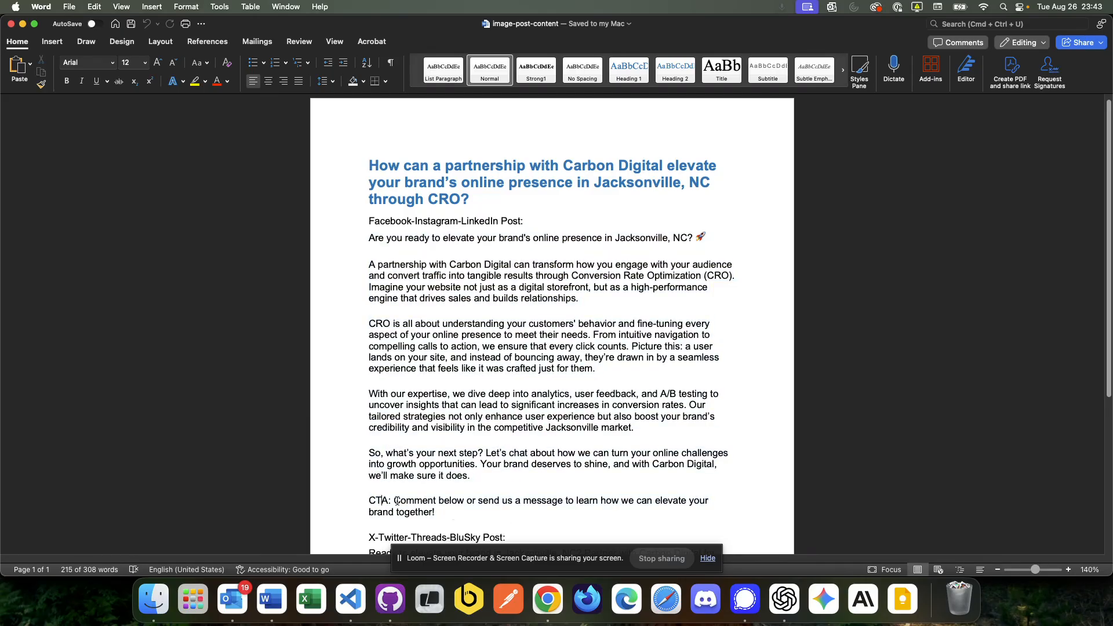
pyautogui.moveTo(395, 500); pyautogui.dragTo(371, 501)
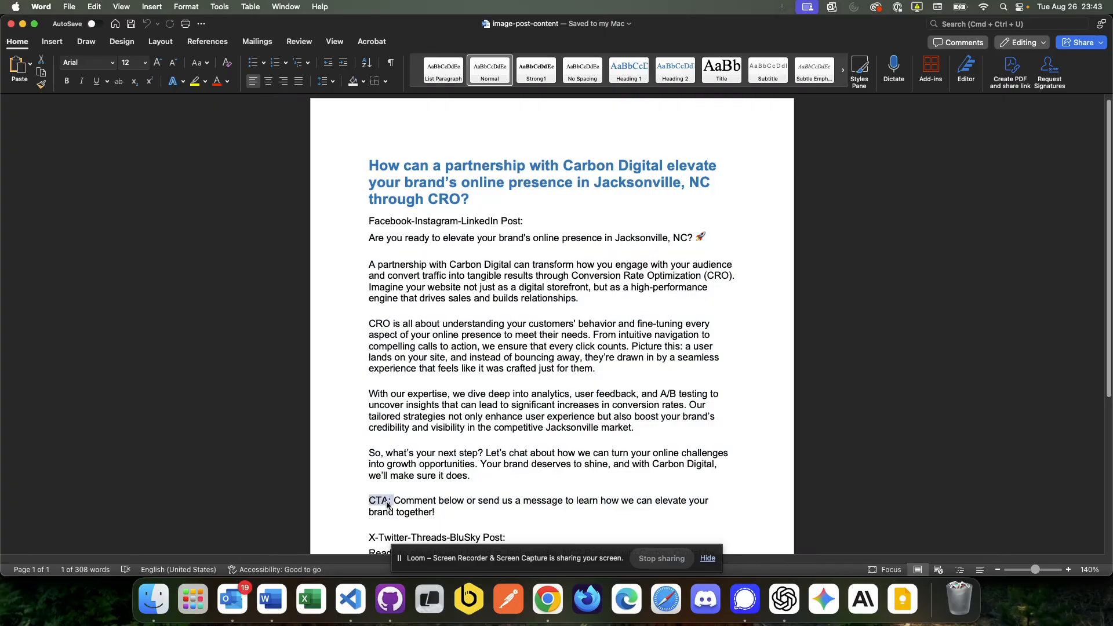
pyautogui.press('BackSpace')
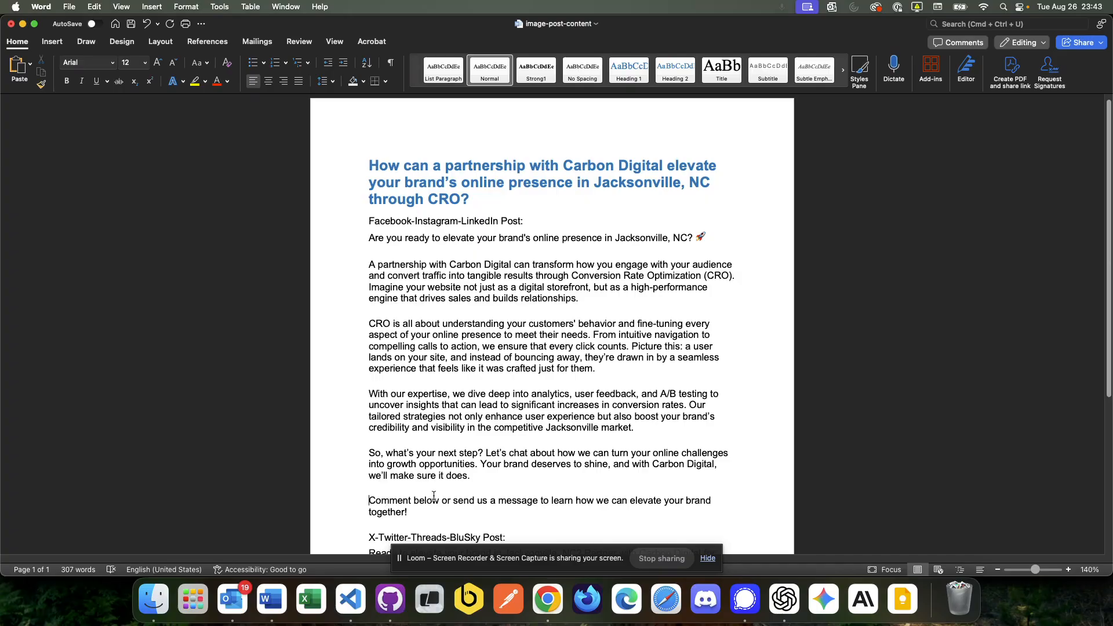
pyautogui.press('super+s')
# Review the X-Twitter-Threads-BluSky post, the hashtags and the Leonardo-MidJourney prompt by highlighting each section
pyautogui.moveTo(1105, 146); pyautogui.dragTo(1104, 335)
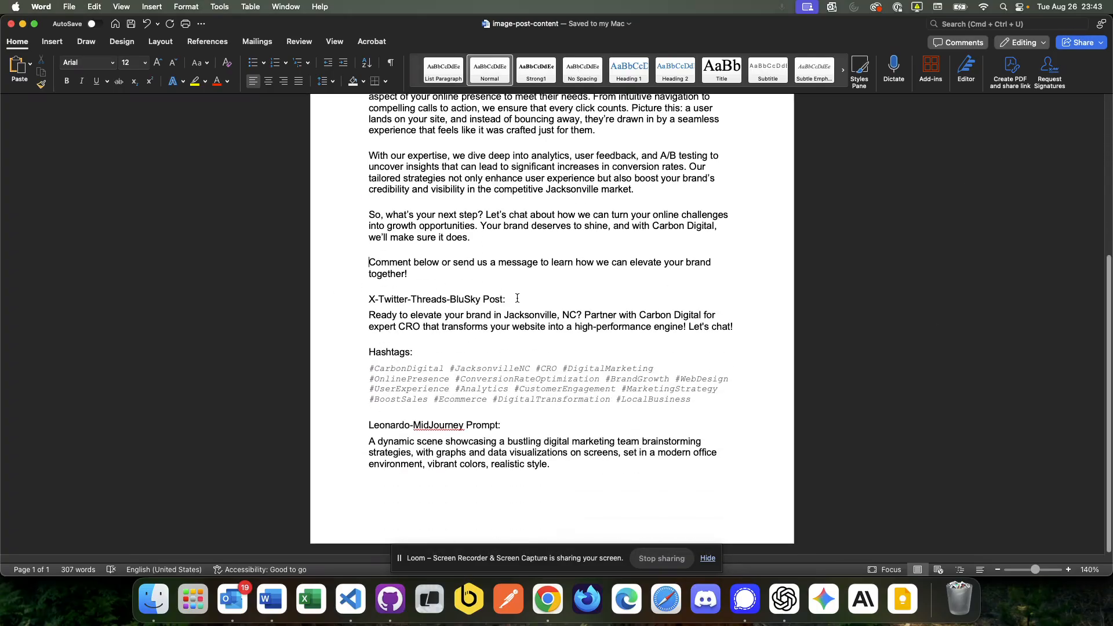
pyautogui.moveTo(517, 299); pyautogui.dragTo(367, 300)
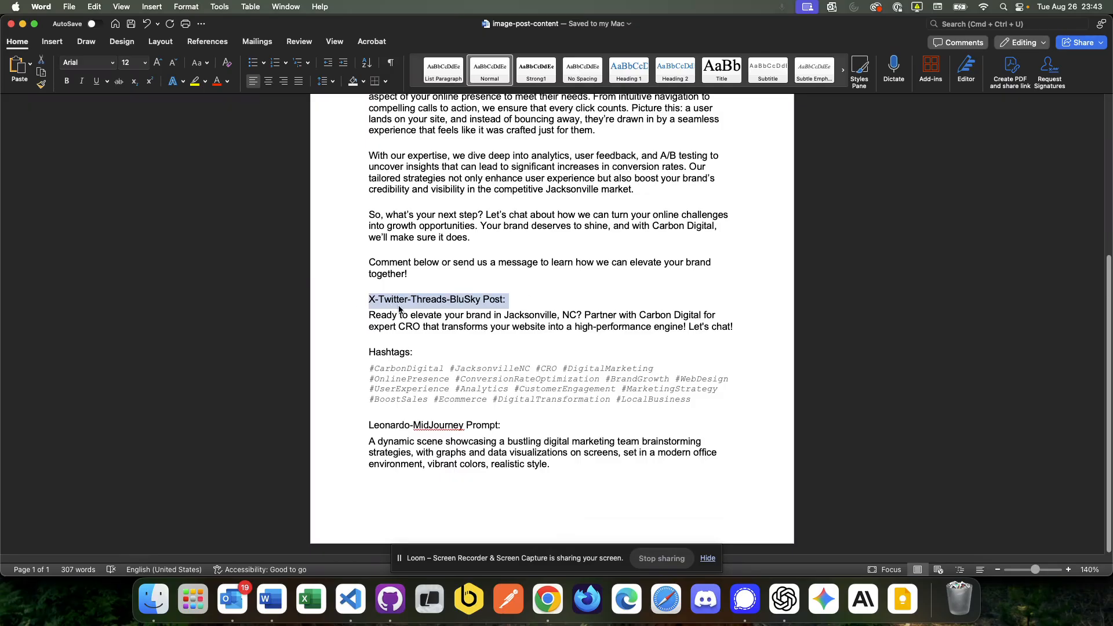
pyautogui.moveTo(736, 340); pyautogui.dragTo(366, 316)
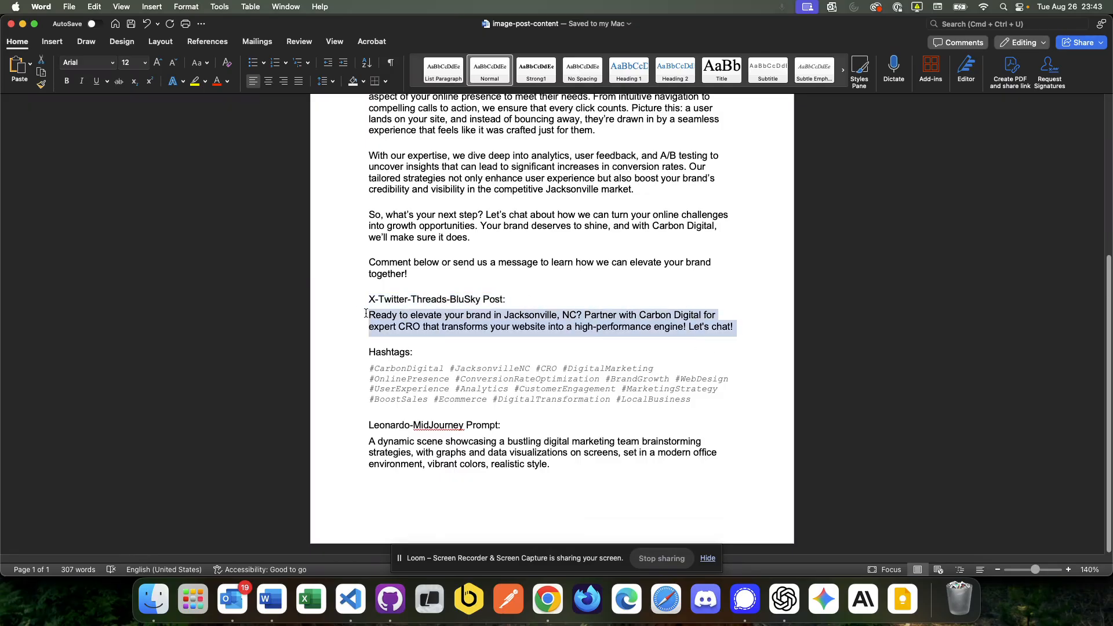
pyautogui.moveTo(710, 399); pyautogui.dragTo(363, 370)
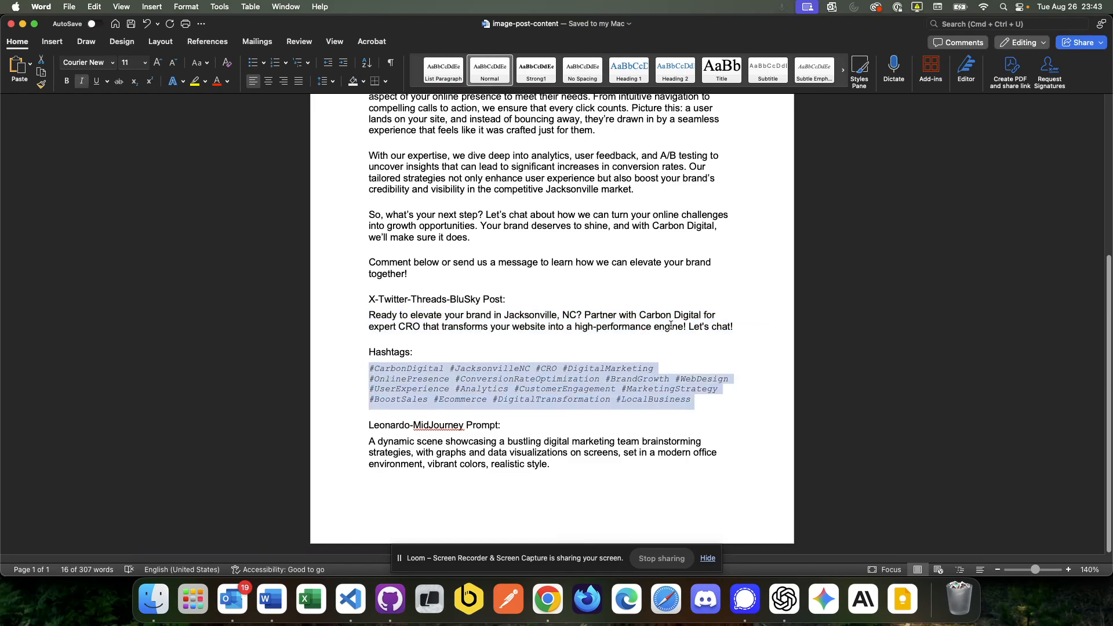
pyautogui.doubleClick(408, 370)
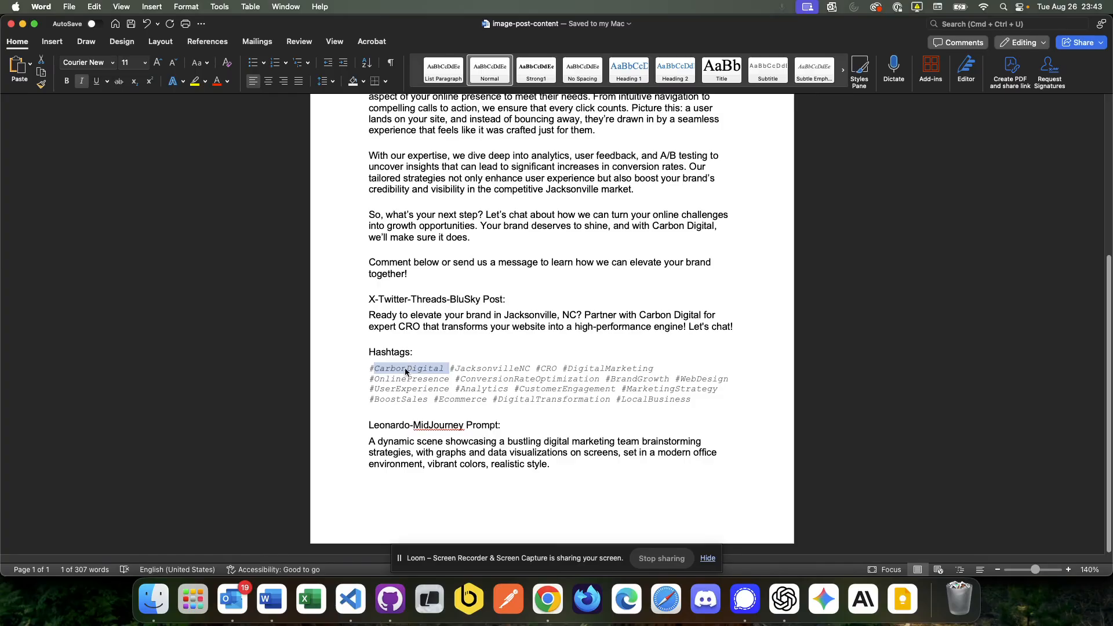
pyautogui.doubleClick(404, 372)
pyautogui.moveTo(707, 397); pyautogui.dragTo(330, 373)
pyautogui.moveTo(537, 422); pyautogui.dragTo(364, 420)
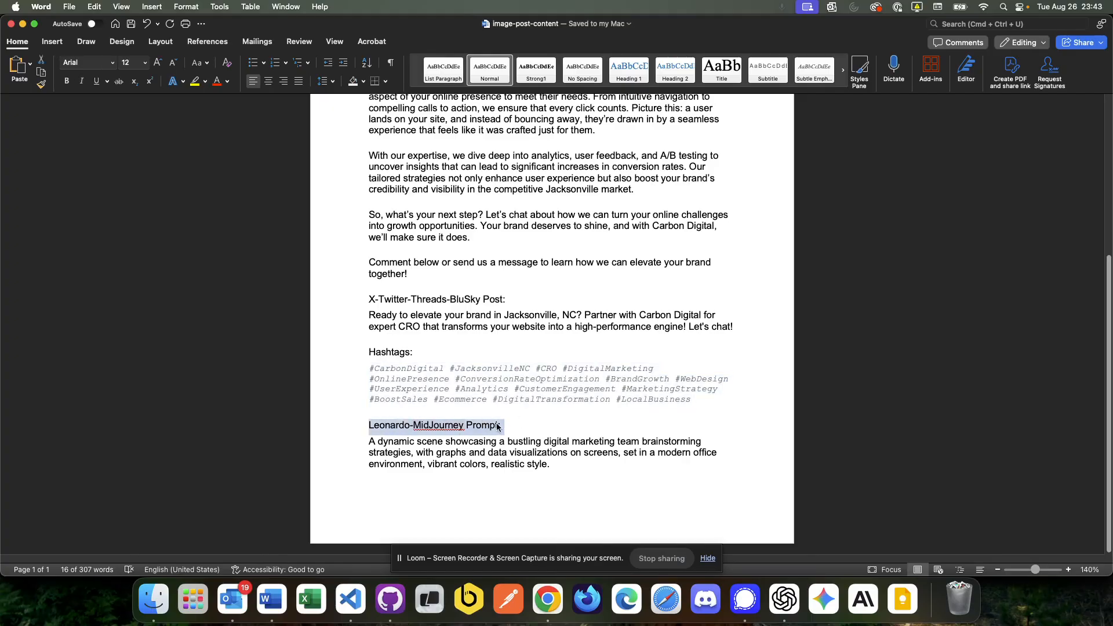
pyautogui.moveTo(572, 466); pyautogui.dragTo(366, 440)
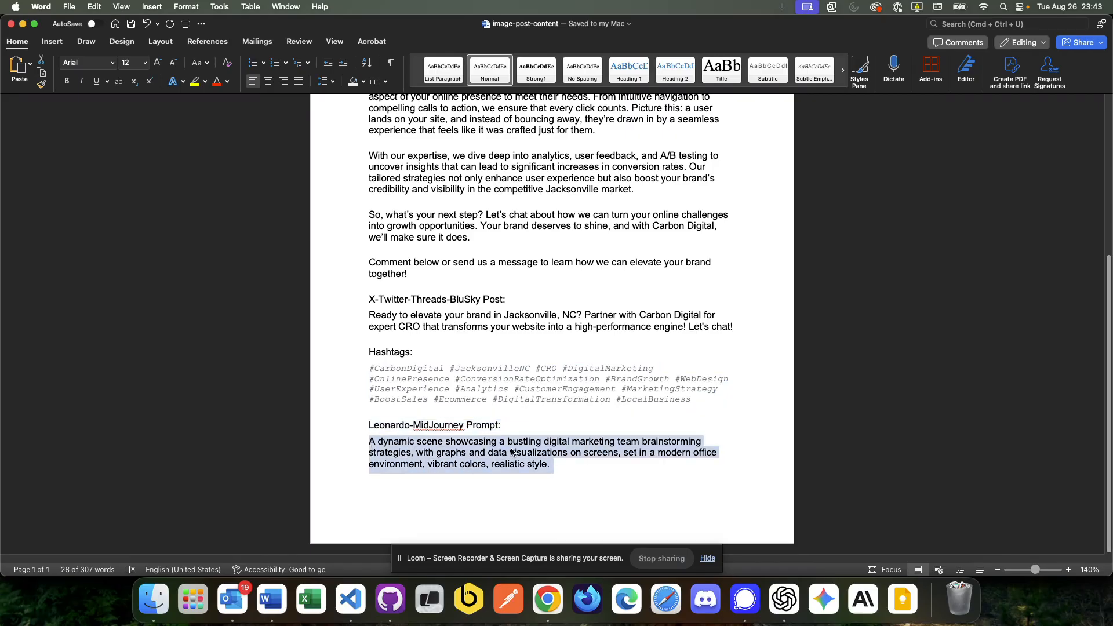
# Copy the image description text under the Leonardo-MidJourney Prompt heading
pyautogui.click(544, 462)
pyautogui.moveTo(544, 462); pyautogui.dragTo(359, 447)
pyautogui.press('super+c')
# Switch to Midjourney in Chrome and open the _Alpha folder in the Organize view
pyautogui.click(548, 605)
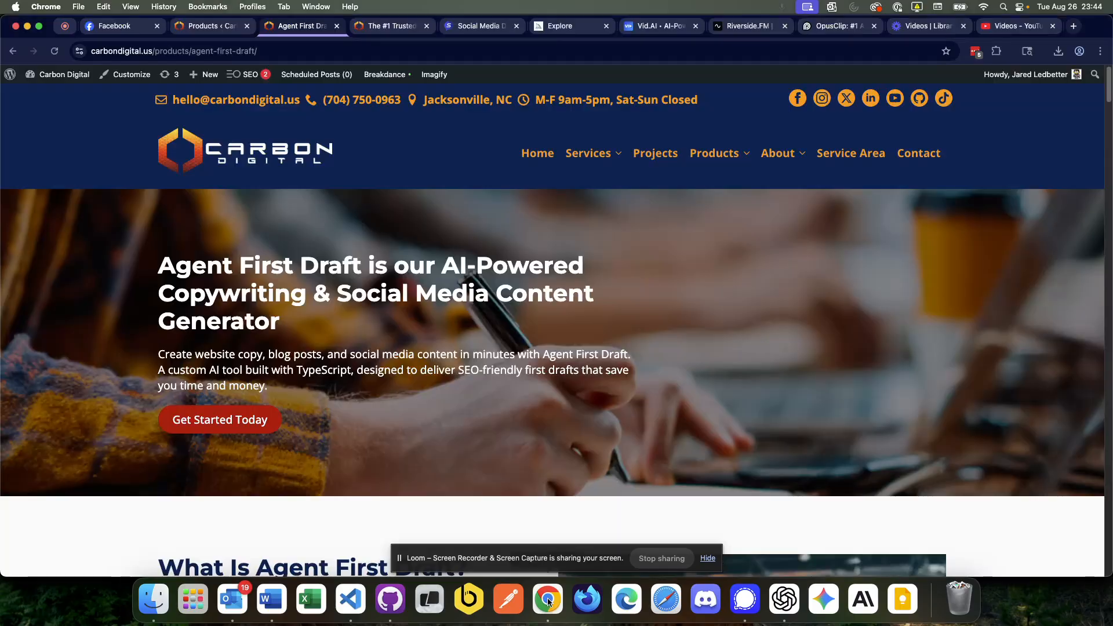
pyautogui.click(550, 29)
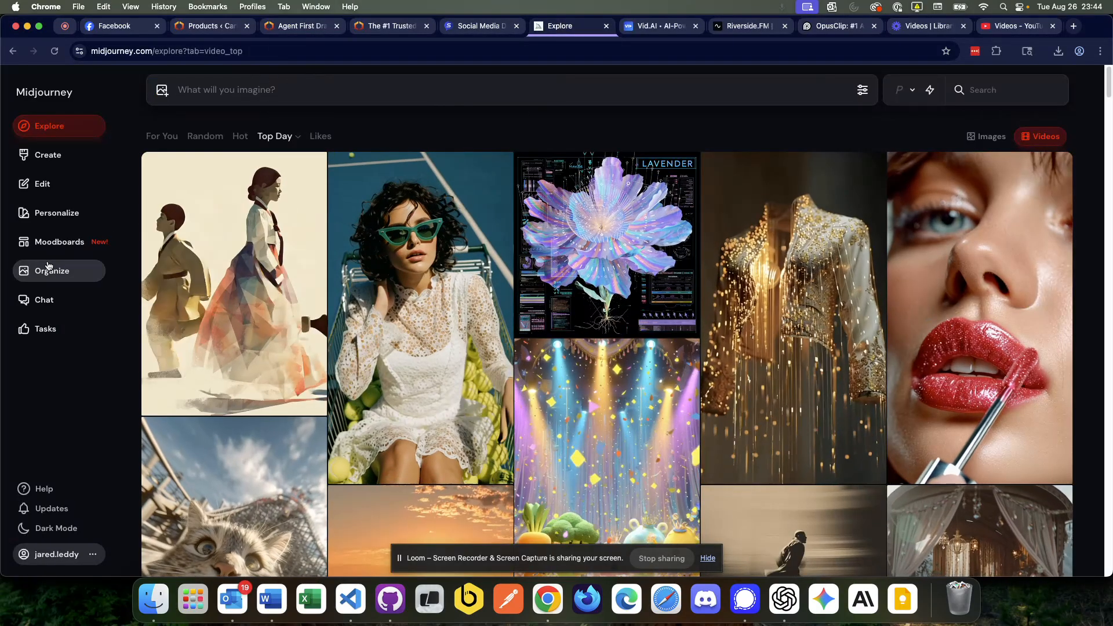
pyautogui.click(52, 272)
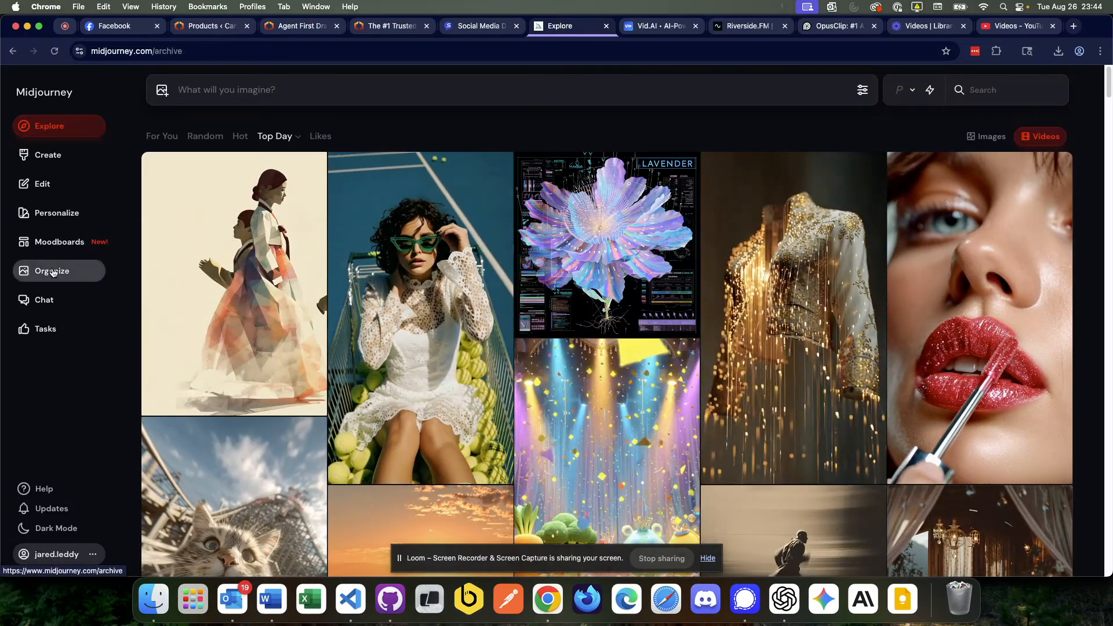
pyautogui.click(1056, 89)
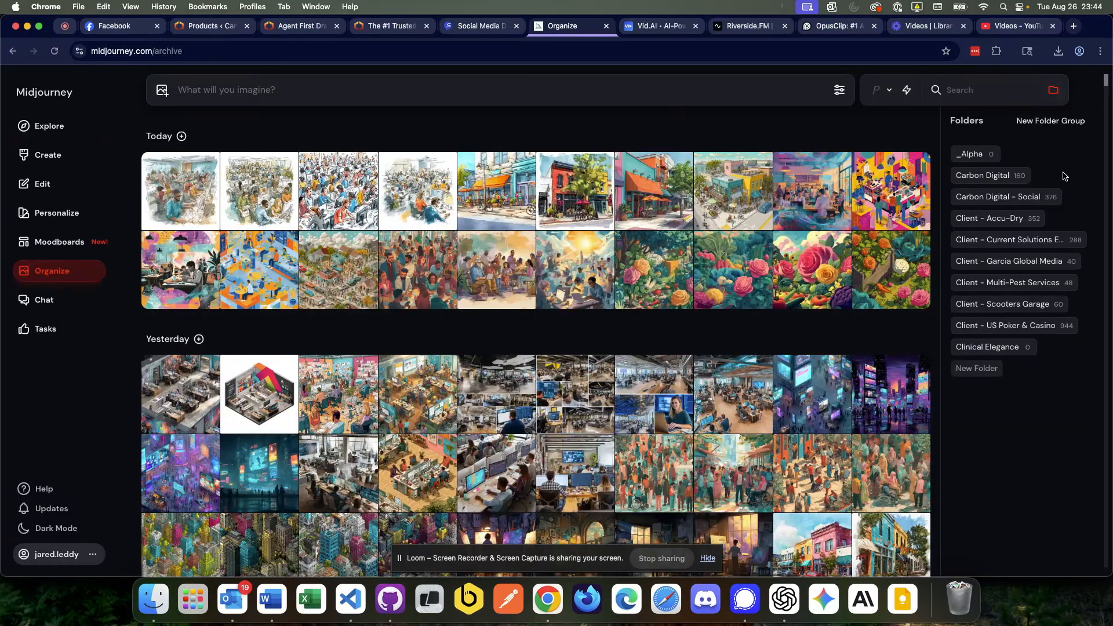
pyautogui.click(1054, 89)
pyautogui.click(1053, 88)
pyautogui.click(971, 154)
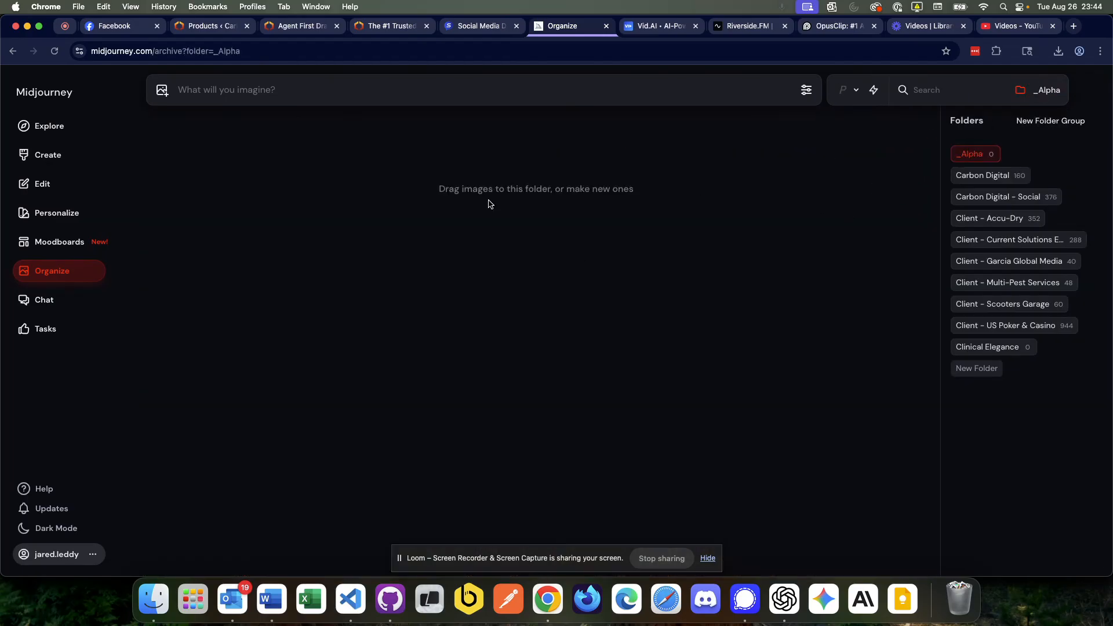
# Generate images in the _Alpha folder from the copied prompt
pyautogui.click(225, 89)
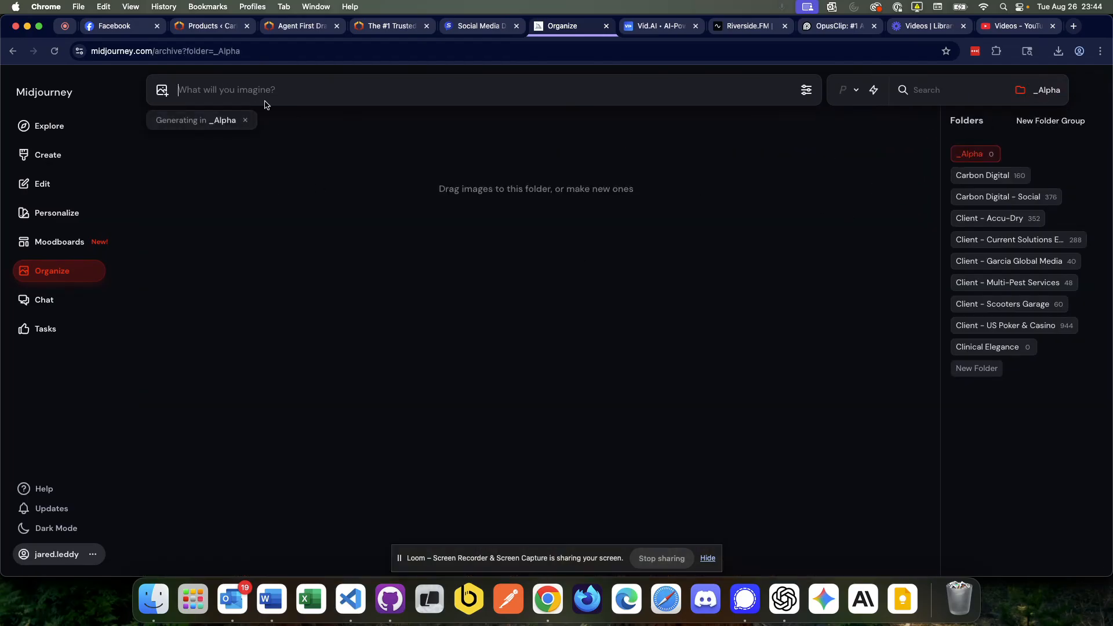
pyautogui.press('super+v')
pyautogui.press('Return')
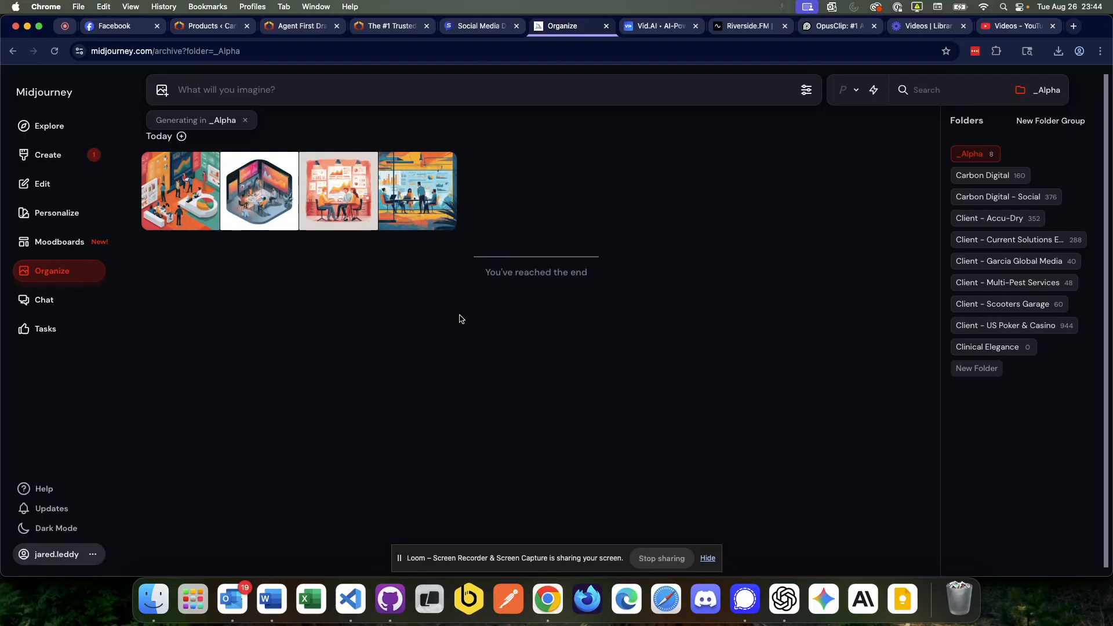
# Examine the available actions for the fourth generated image, including its Animate Image and Vary options
pyautogui.rightClick(433, 197)
pyautogui.moveTo(486, 291)
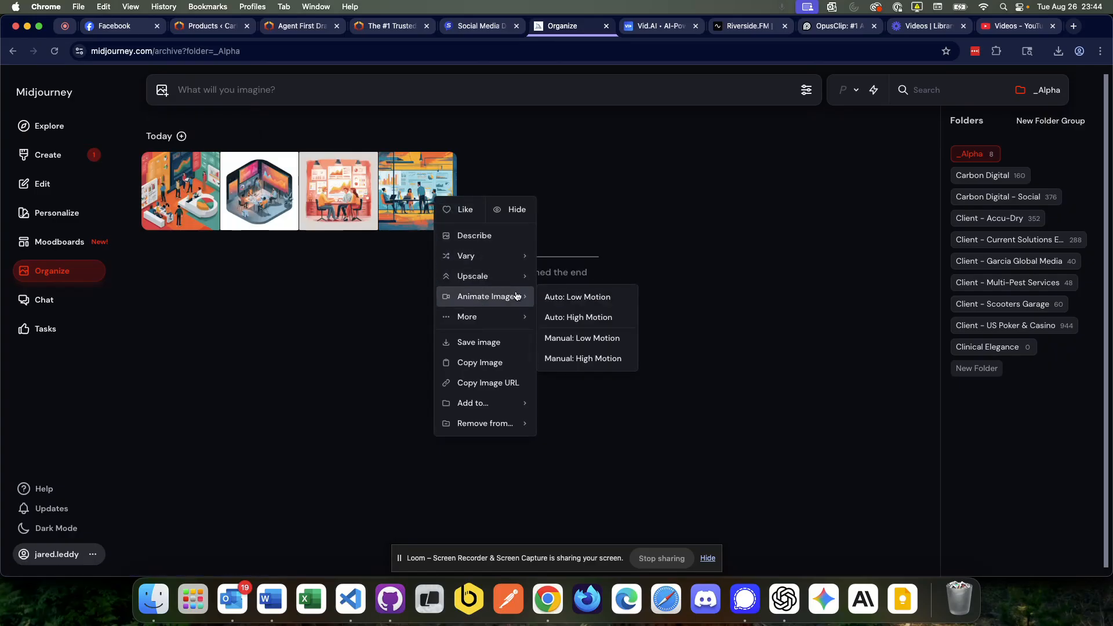
pyautogui.moveTo(523, 258)
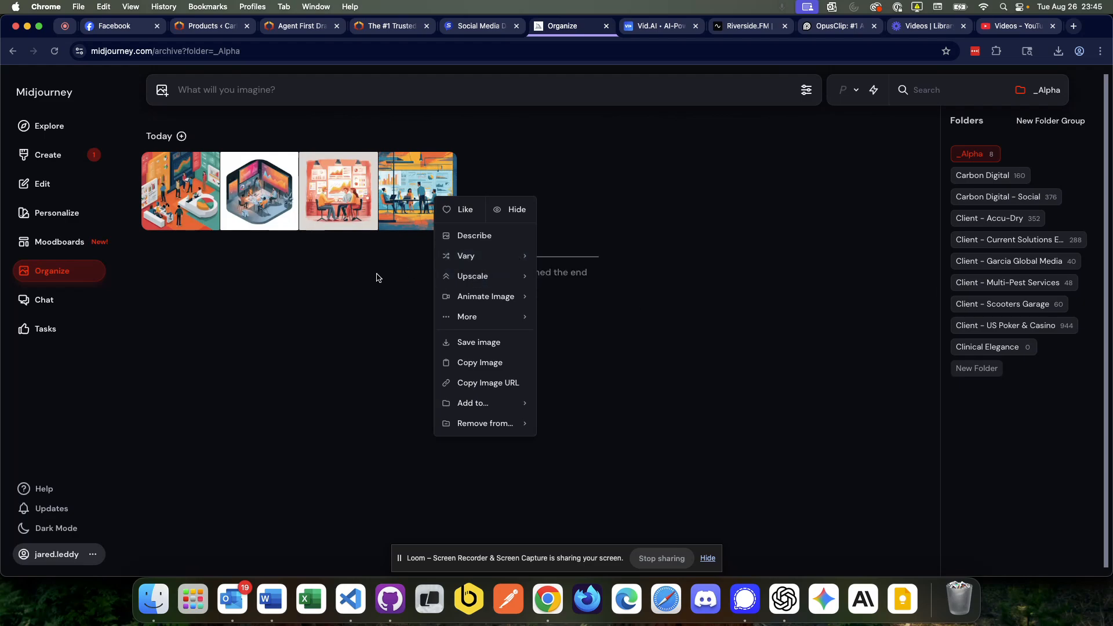
# Review the four generated images and their prompt in Midjourney's Create view, briefly checking the post folder in Finder
pyautogui.click(43, 156)
pyautogui.moveTo(891, 174)
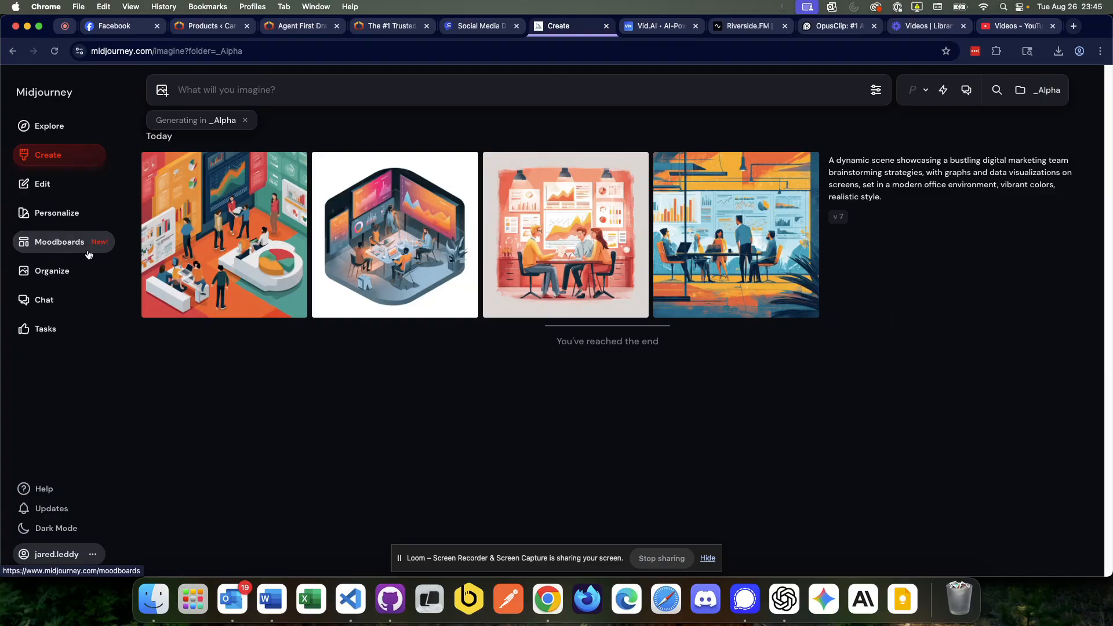
pyautogui.moveTo(759, 237)
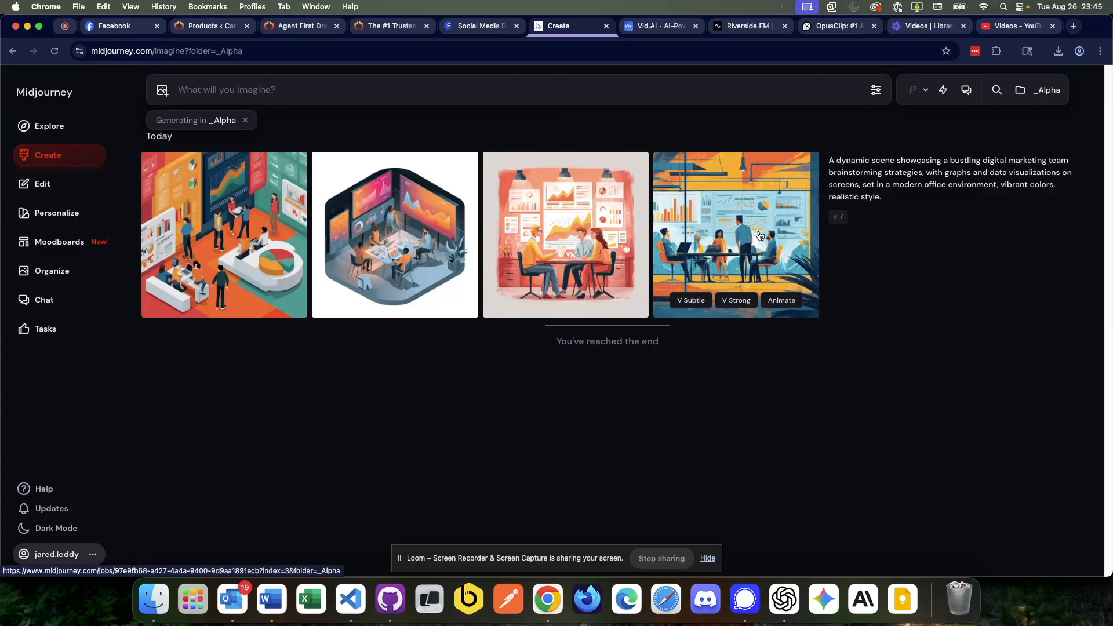
pyautogui.click(153, 600)
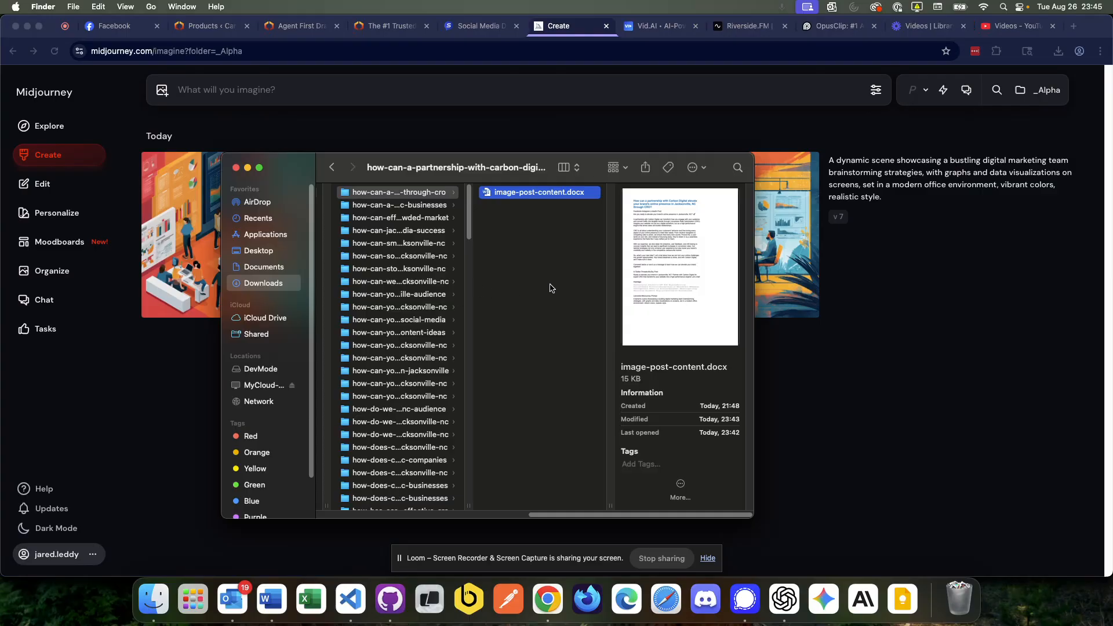
pyautogui.click(820, 362)
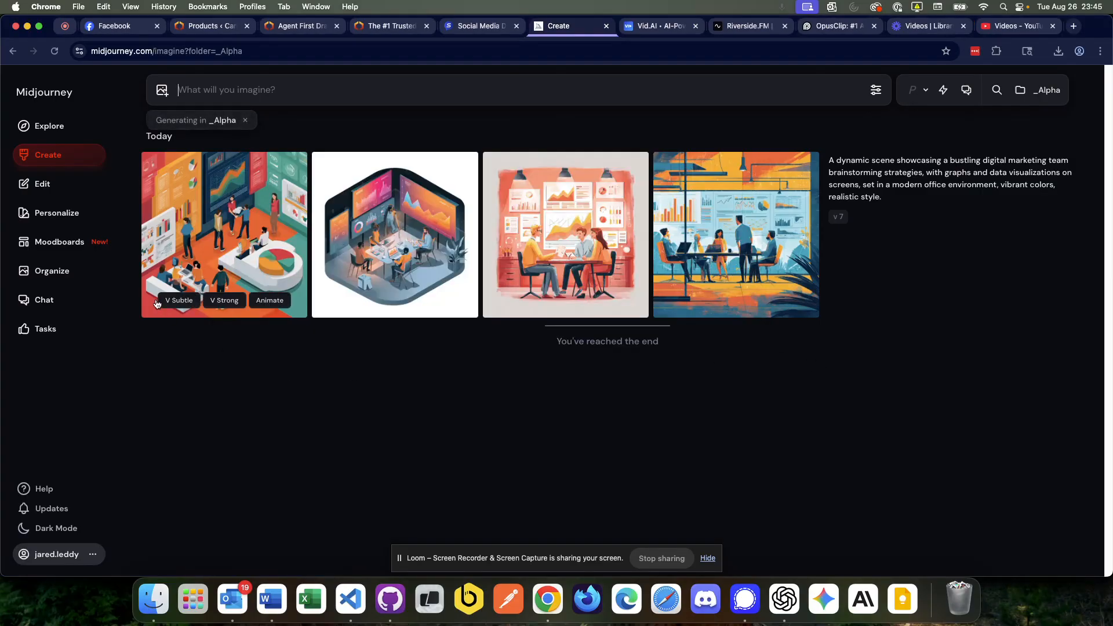
# Select all four of today's images in the Organize view and download them together as a zip archive
pyautogui.click(47, 271)
pyautogui.moveTo(498, 149); pyautogui.dragTo(161, 210)
pyautogui.rightClick(216, 179)
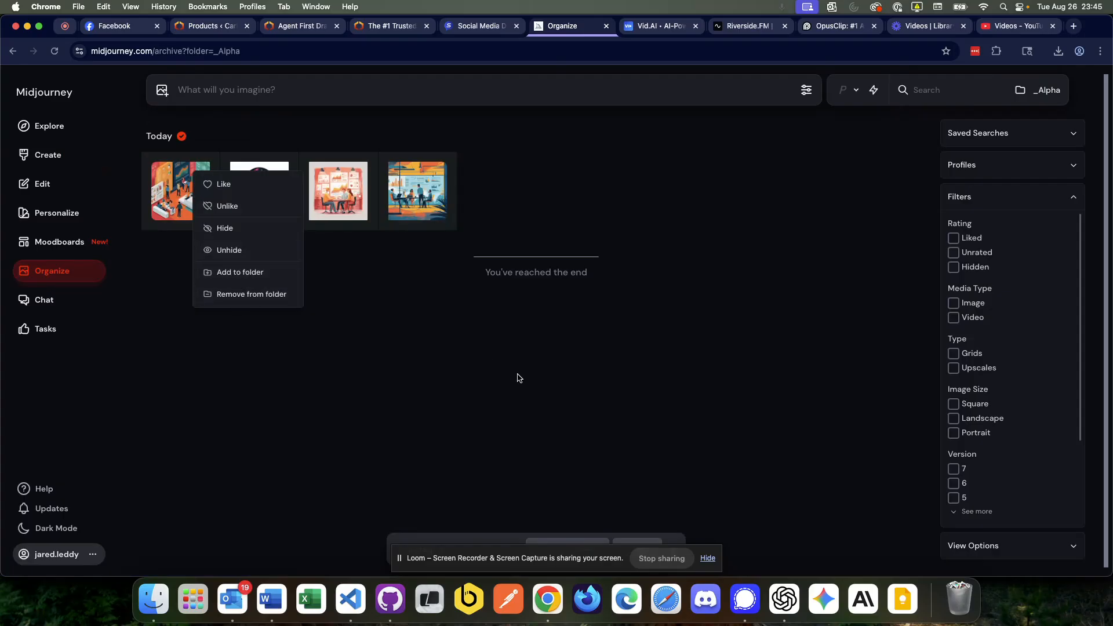
pyautogui.click(632, 545)
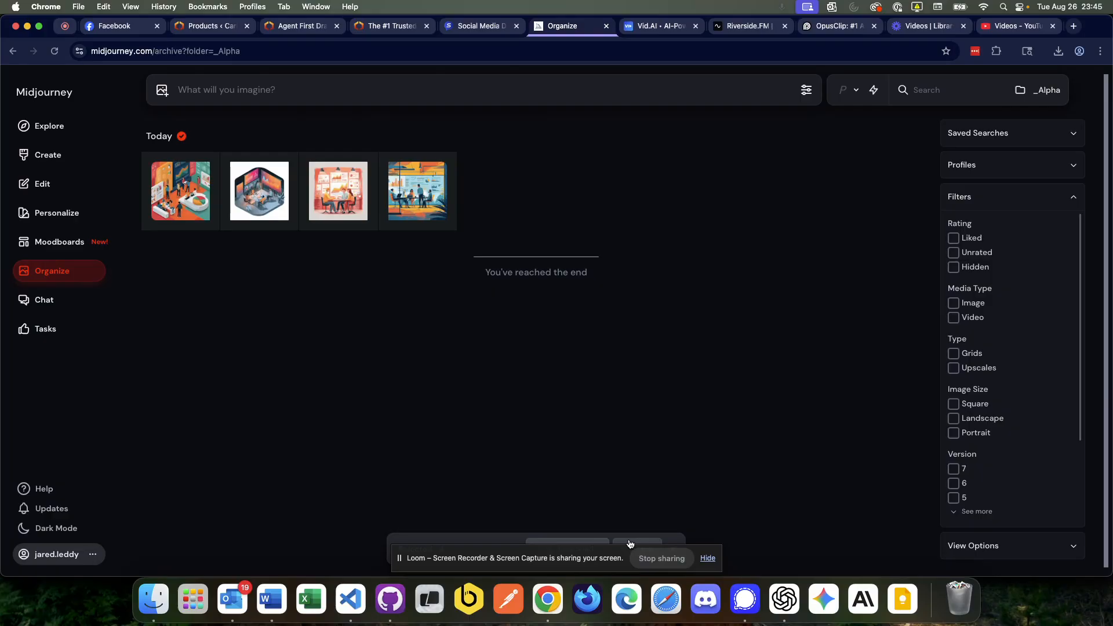
pyautogui.click(631, 544)
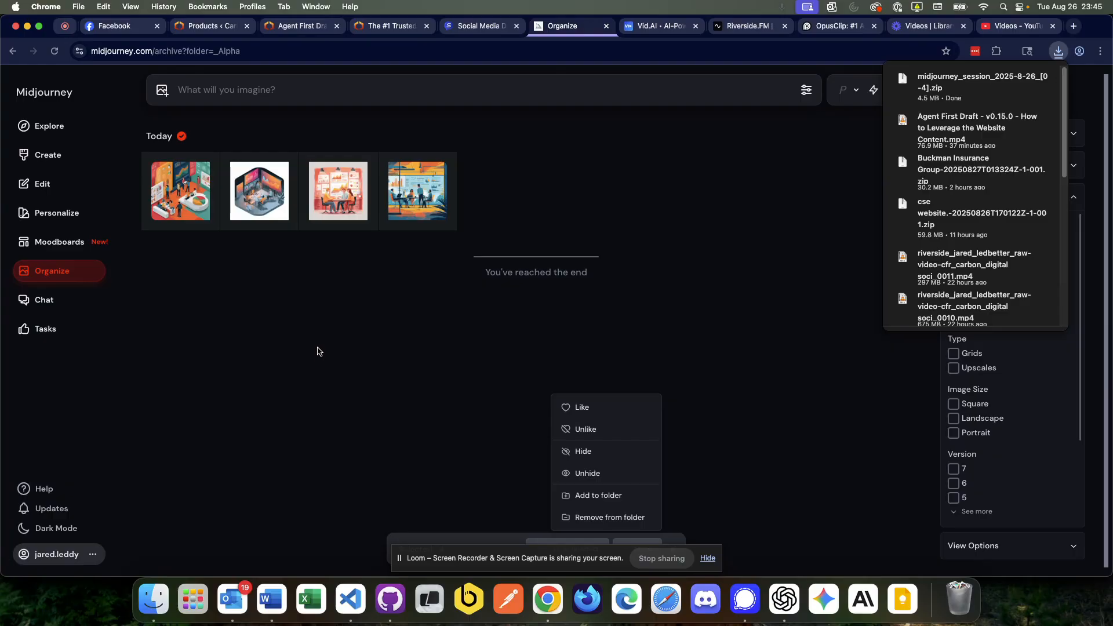
pyautogui.click(319, 352)
# Move the Midjourney session zip from Downloads into the Carbon Digital partnership post folder using a second Finder window, and close that window
pyautogui.click(152, 603)
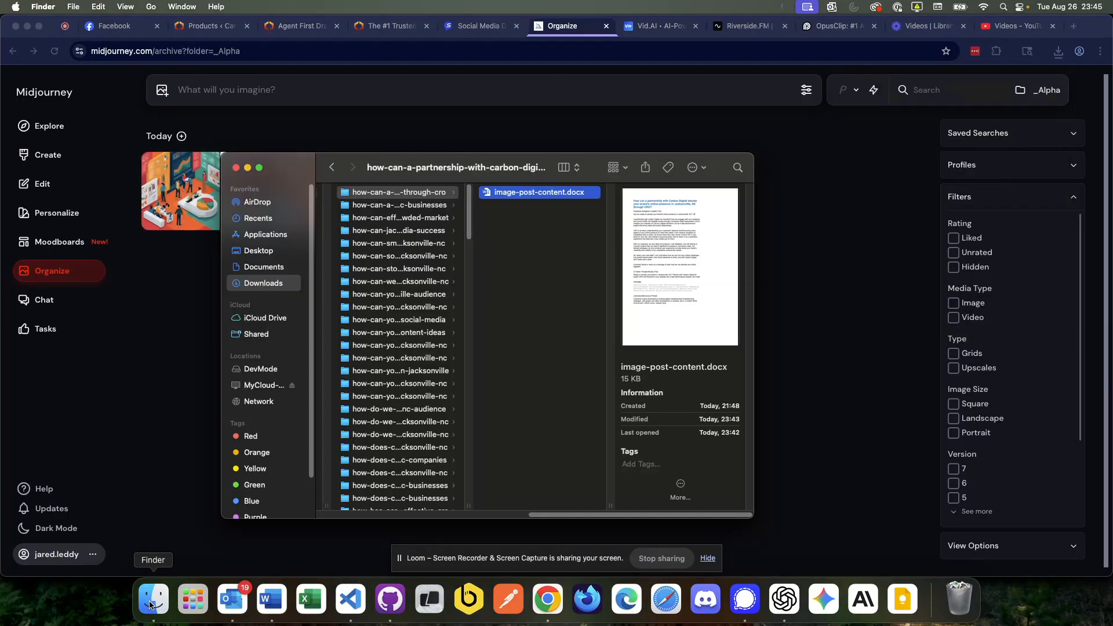
pyautogui.rightClick(149, 606)
pyautogui.click(226, 335)
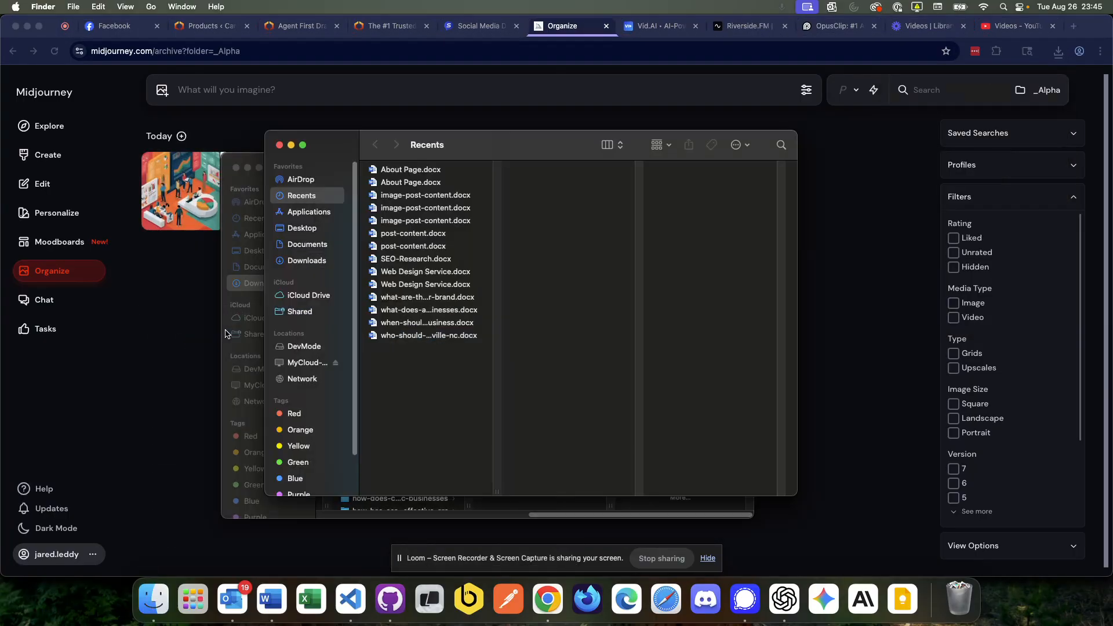
pyautogui.moveTo(500, 150); pyautogui.dragTo(885, 154)
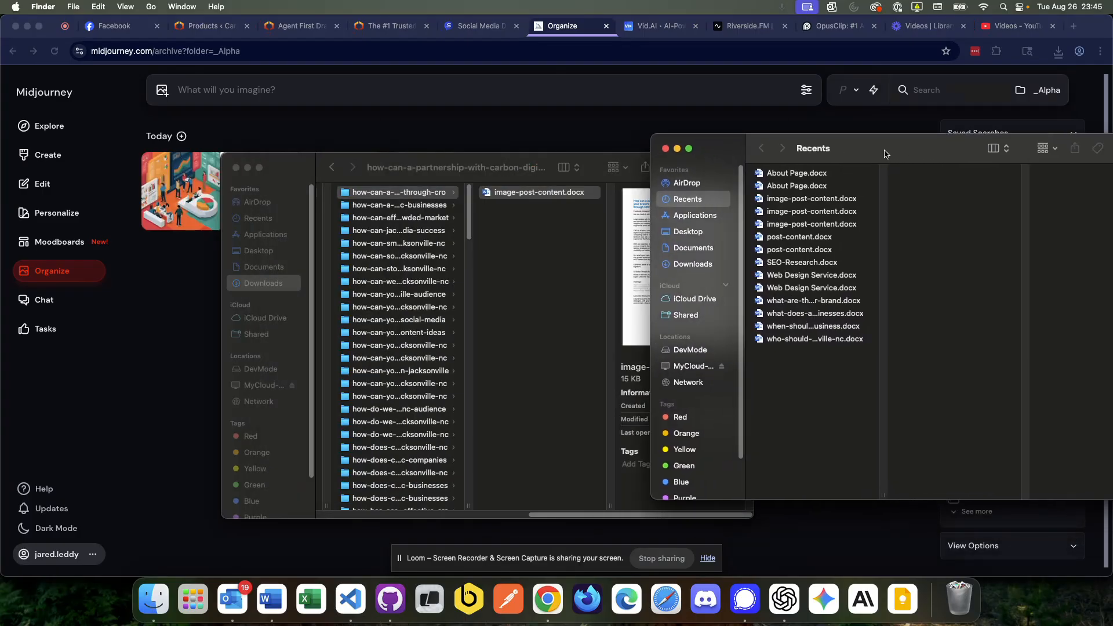
pyautogui.click(684, 265)
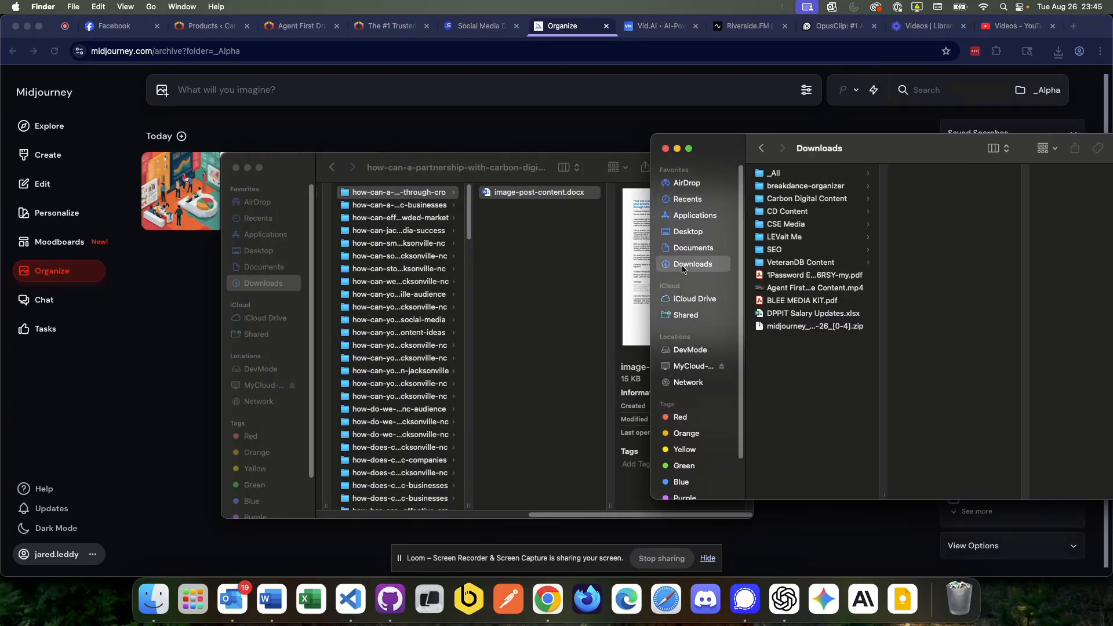
pyautogui.click(802, 328)
pyautogui.moveTo(802, 334); pyautogui.dragTo(516, 281)
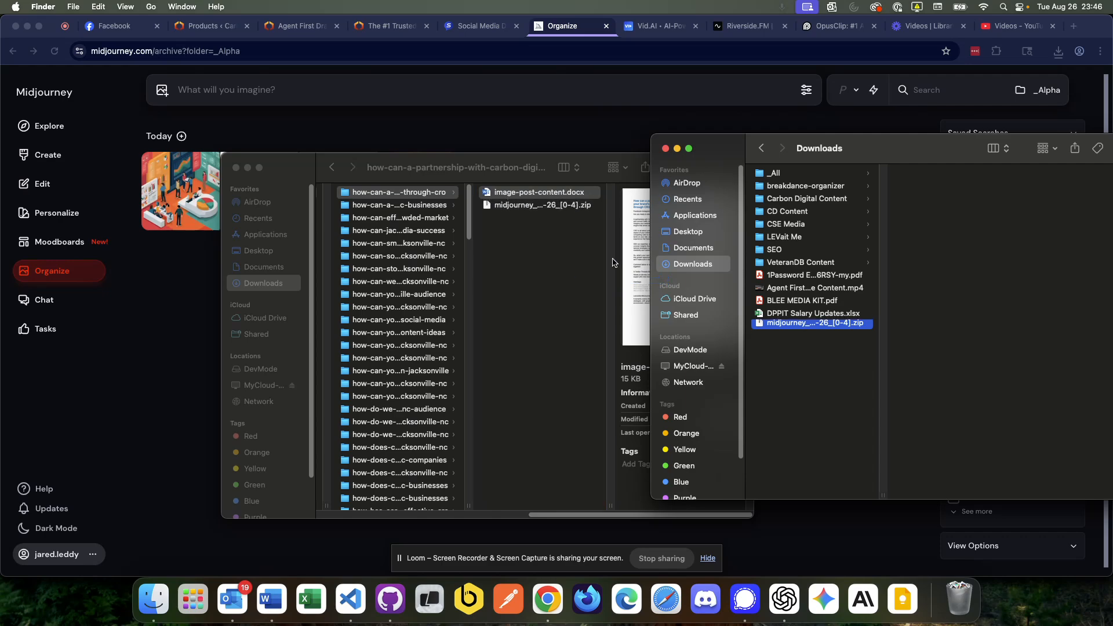
pyautogui.click(666, 149)
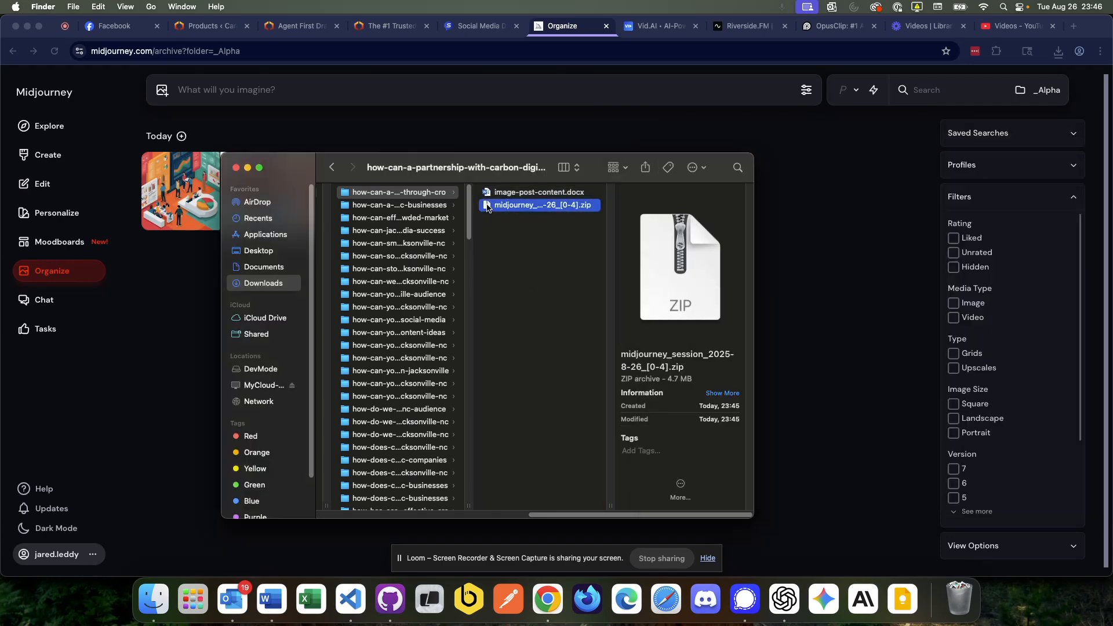
# Extract the Midjourney session zip and move its four PNG images into the post folder beside image-post-content.docx
pyautogui.doubleClick(489, 205)
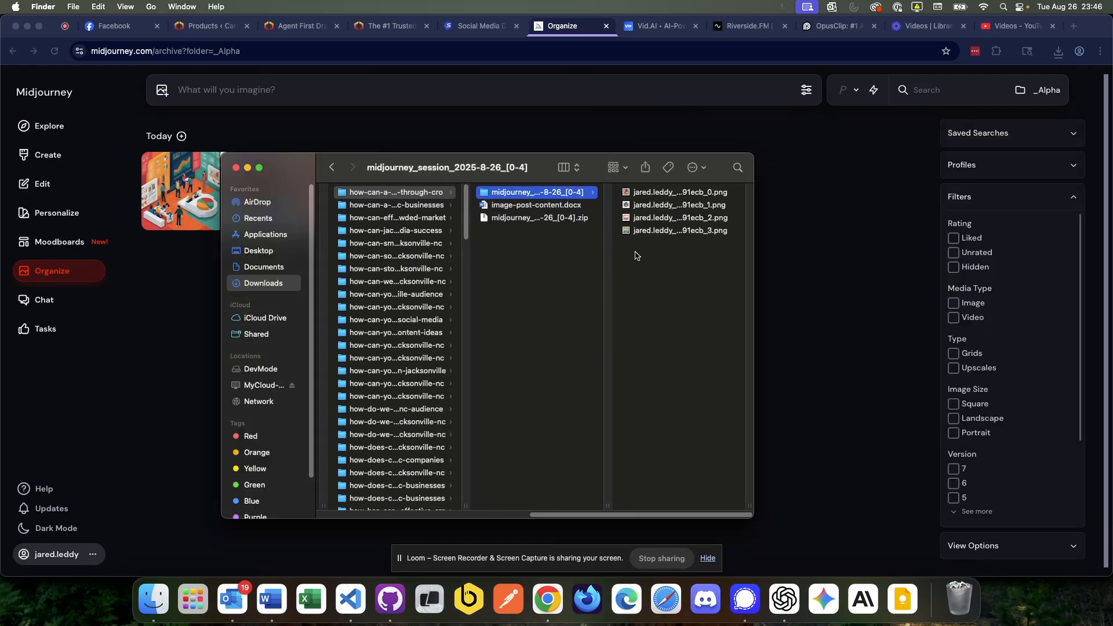
pyautogui.moveTo(636, 254); pyautogui.dragTo(659, 221)
pyautogui.press('super+a')
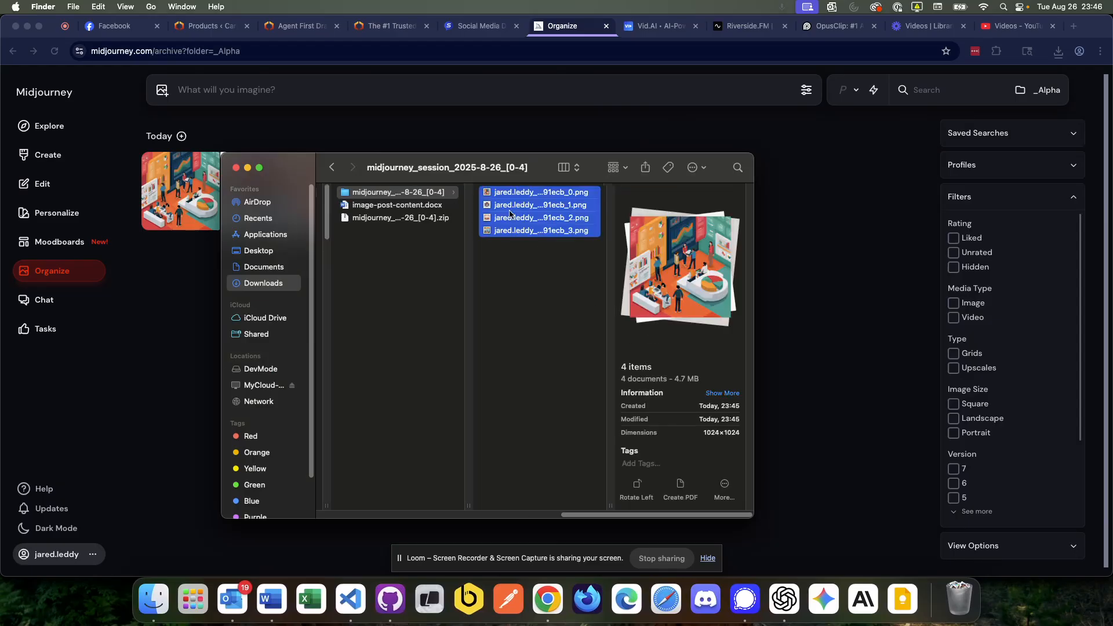
pyautogui.moveTo(509, 211); pyautogui.dragTo(399, 255)
# Move the Midjourney session zip and the emptied extracted folder to the Trash
pyautogui.click(367, 270)
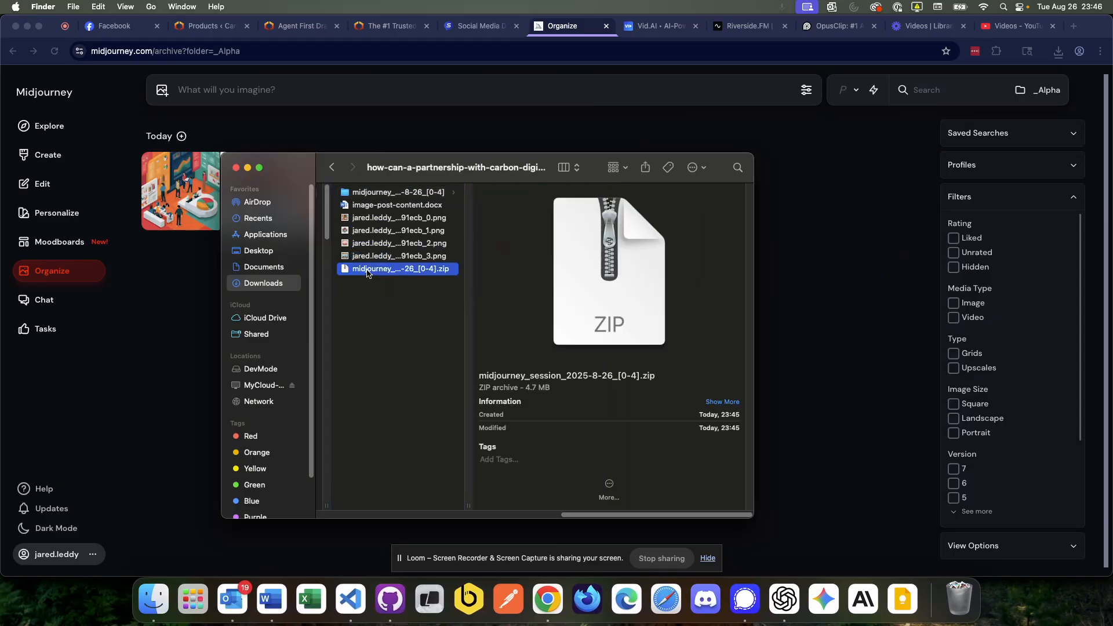
pyautogui.rightClick(371, 270)
pyautogui.click(404, 307)
pyautogui.click(392, 193)
pyautogui.rightClick(392, 192)
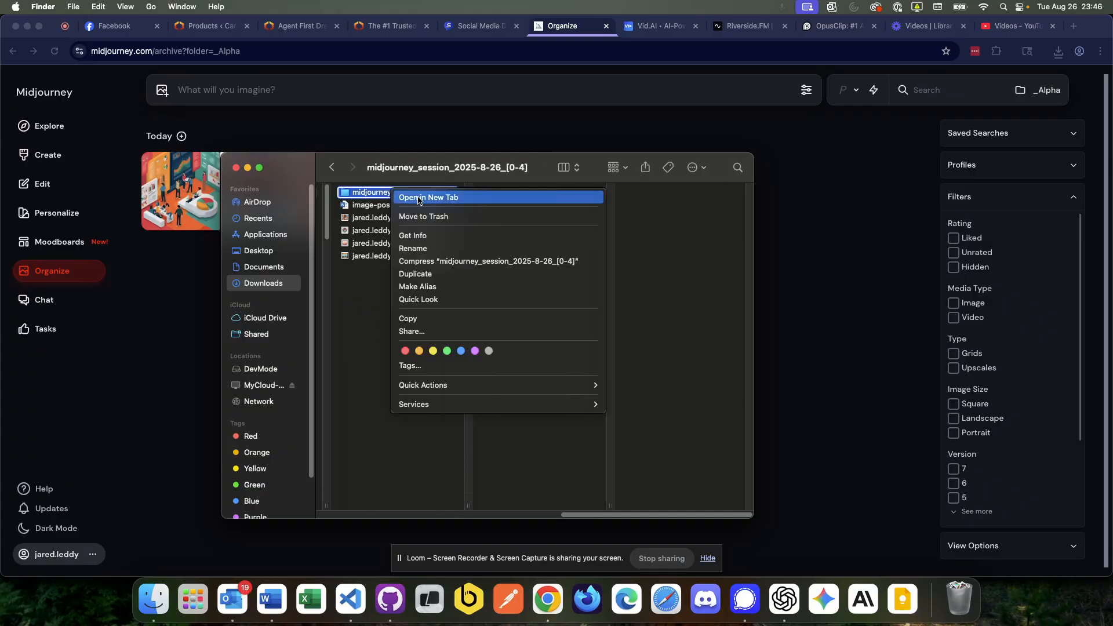
pyautogui.click(425, 216)
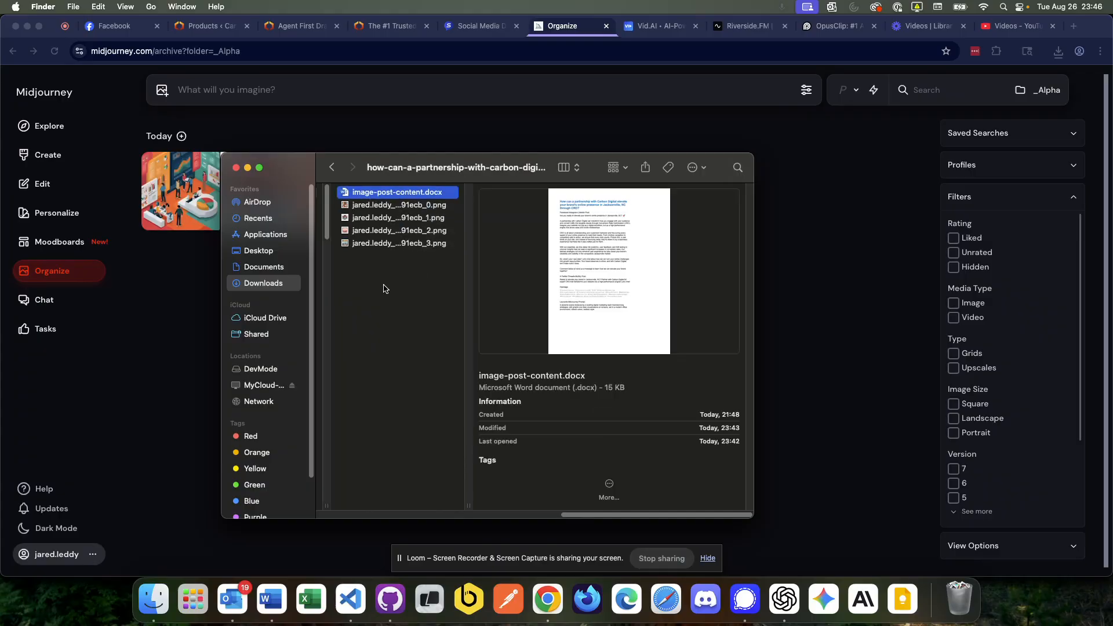
# Select the four PNG images in the post folder and move them to the Trash
pyautogui.moveTo(385, 287); pyautogui.dragTo(380, 209)
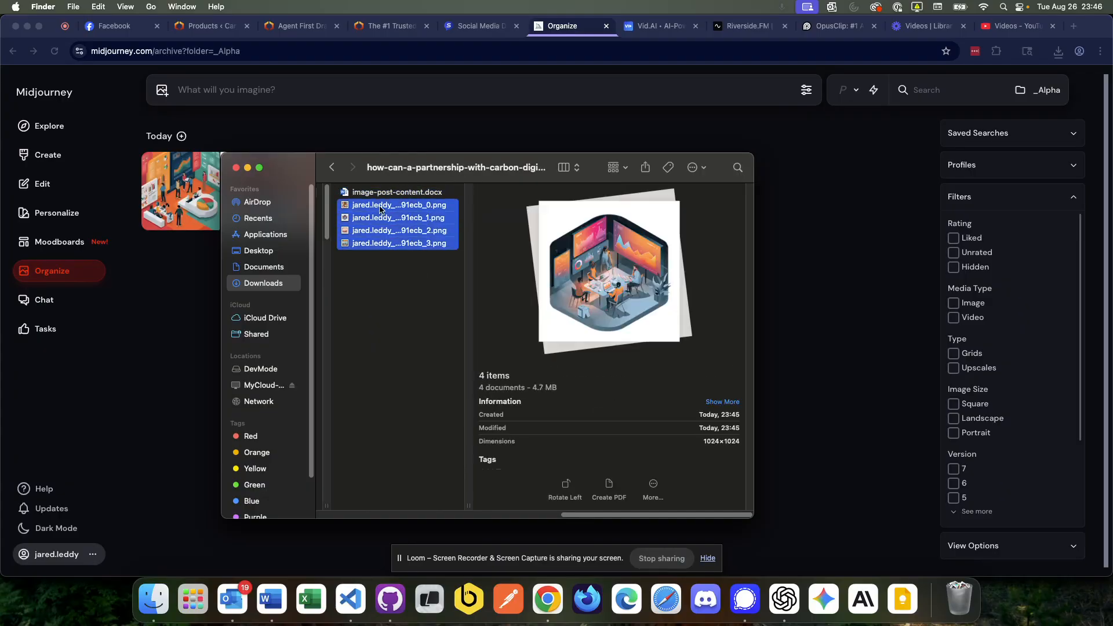
pyautogui.click(382, 298)
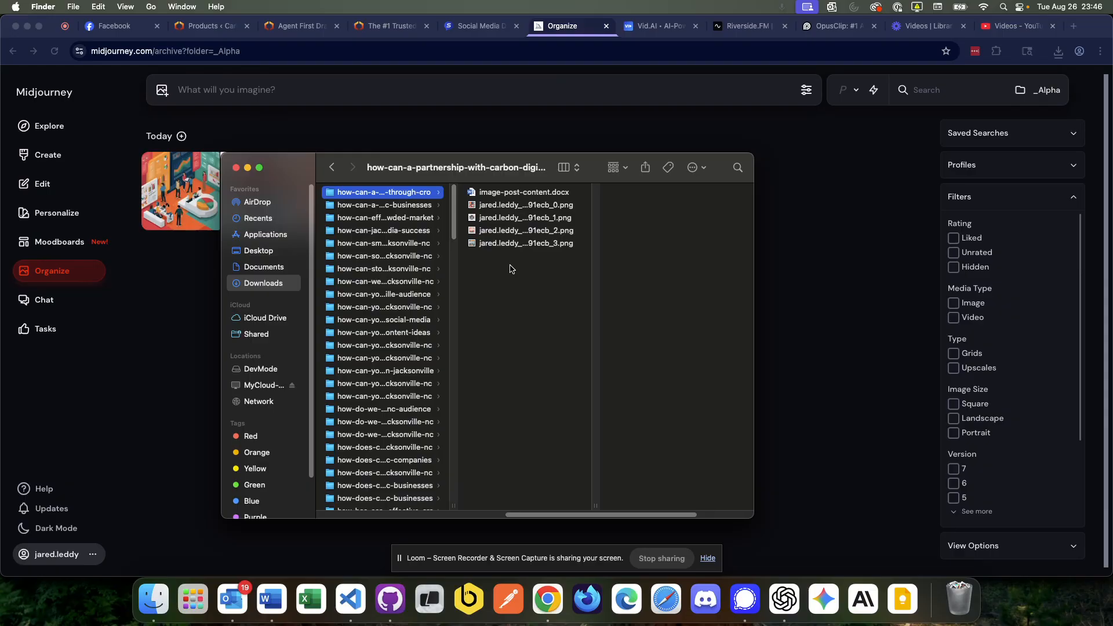
pyautogui.moveTo(510, 268); pyautogui.dragTo(509, 206)
pyautogui.rightClick(509, 206)
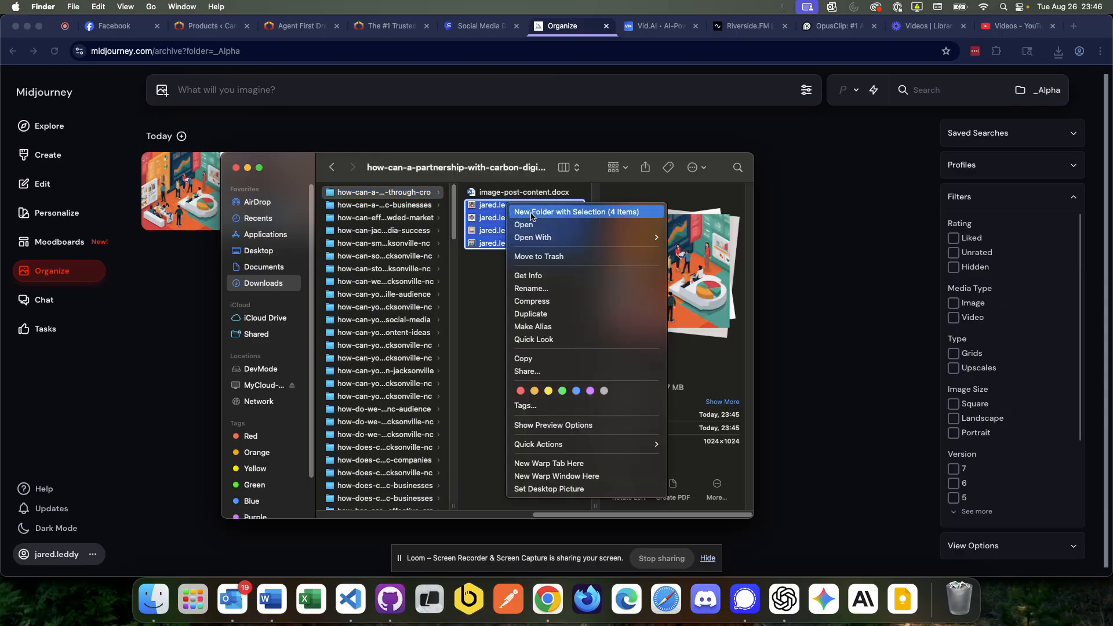
pyautogui.click(540, 256)
# Save only the fourth Midjourney image and move the PNG from Downloads into the Carbon Digital partnership post folder
pyautogui.click(167, 314)
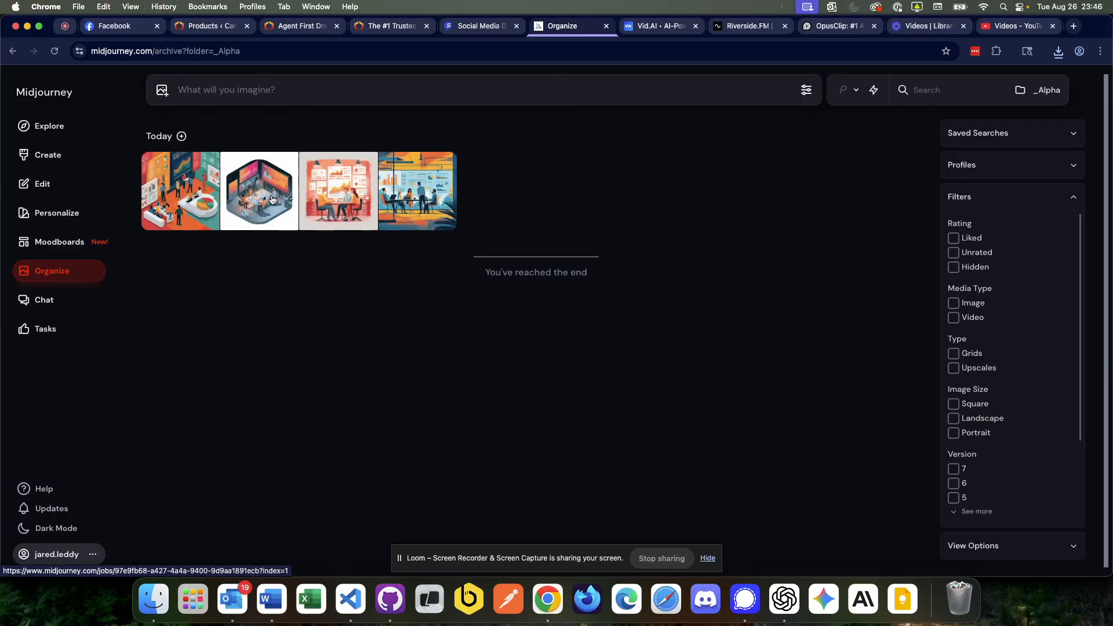
pyautogui.rightClick(416, 173)
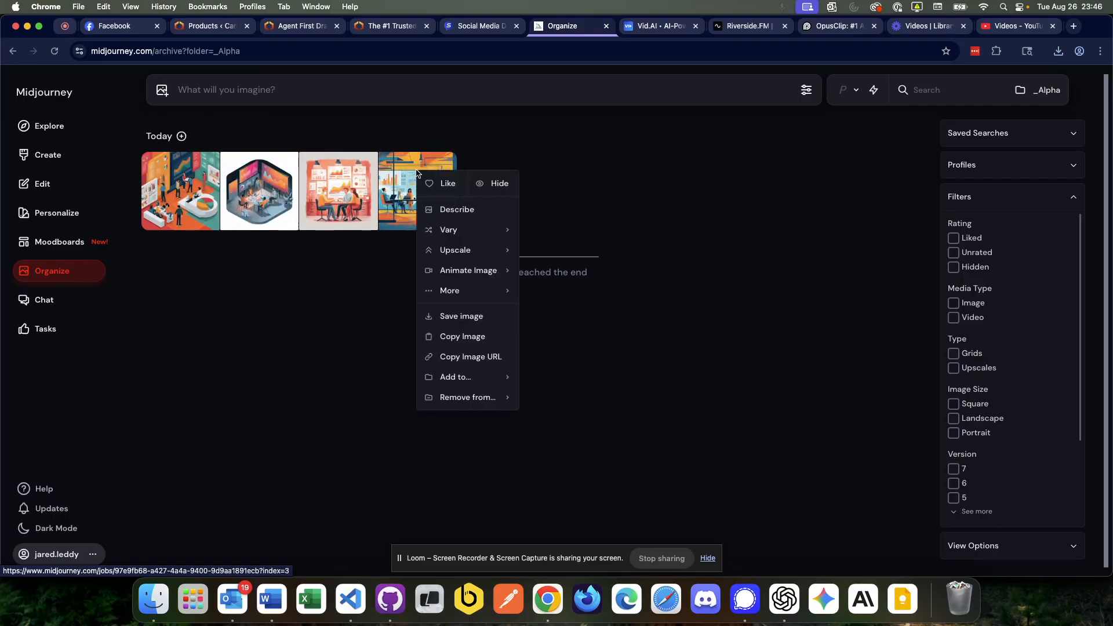
pyautogui.click(443, 317)
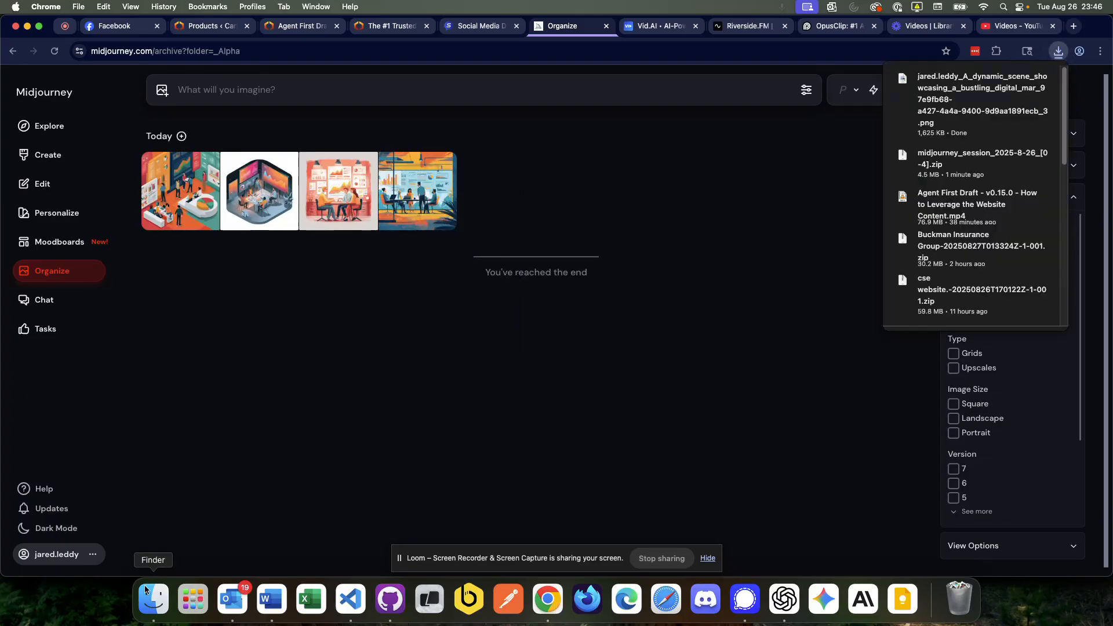
pyautogui.click(152, 598)
pyautogui.rightClick(152, 599)
pyautogui.click(194, 335)
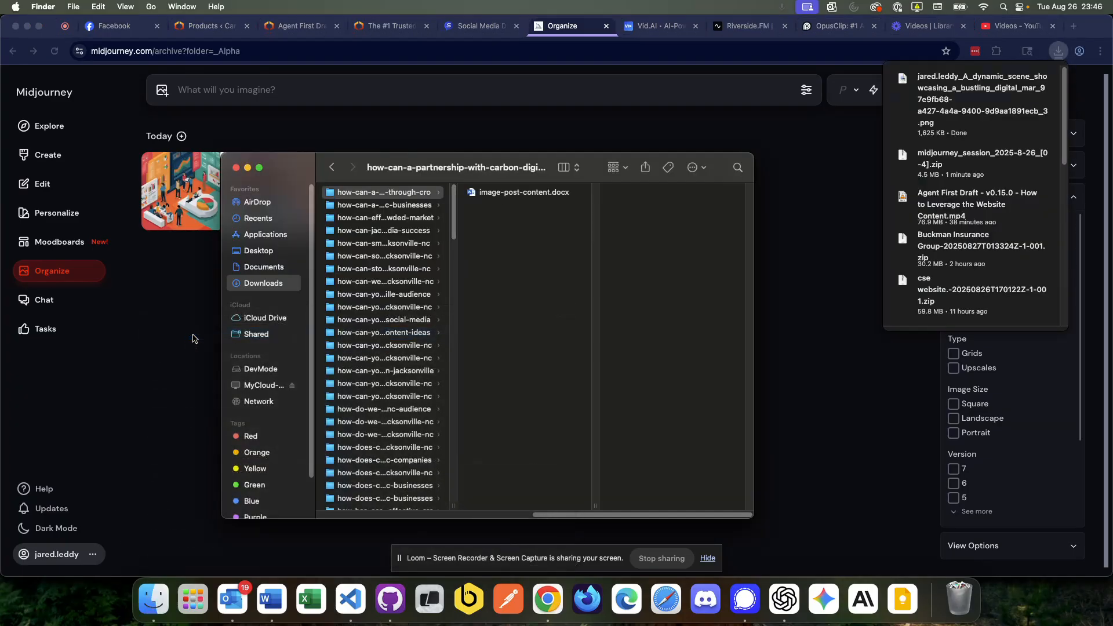
pyautogui.click(332, 223)
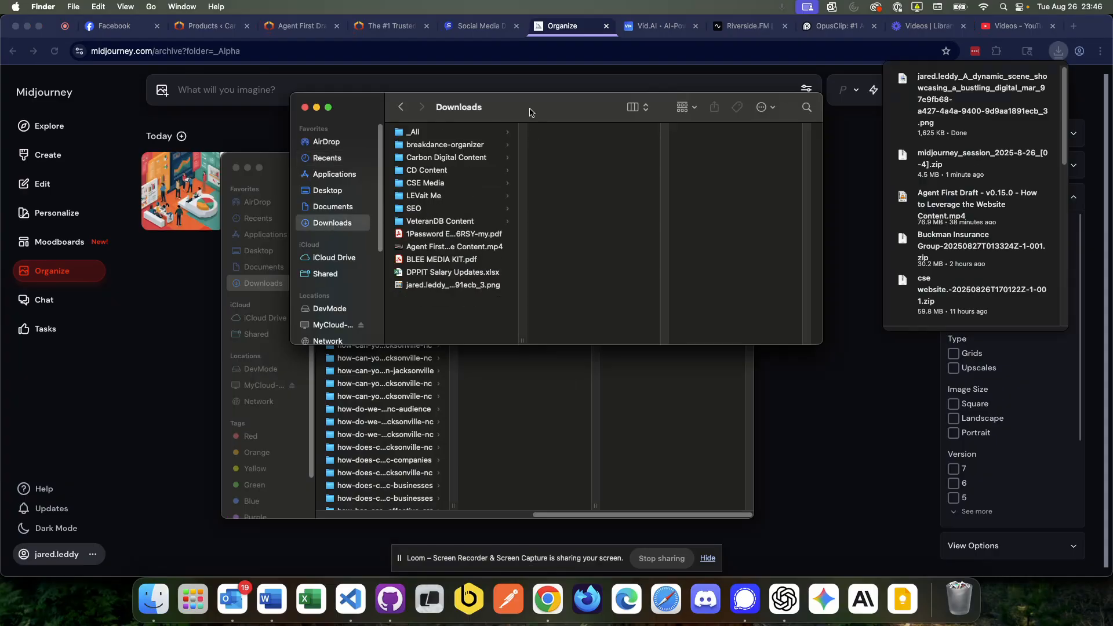
pyautogui.moveTo(530, 112); pyautogui.dragTo(809, 187)
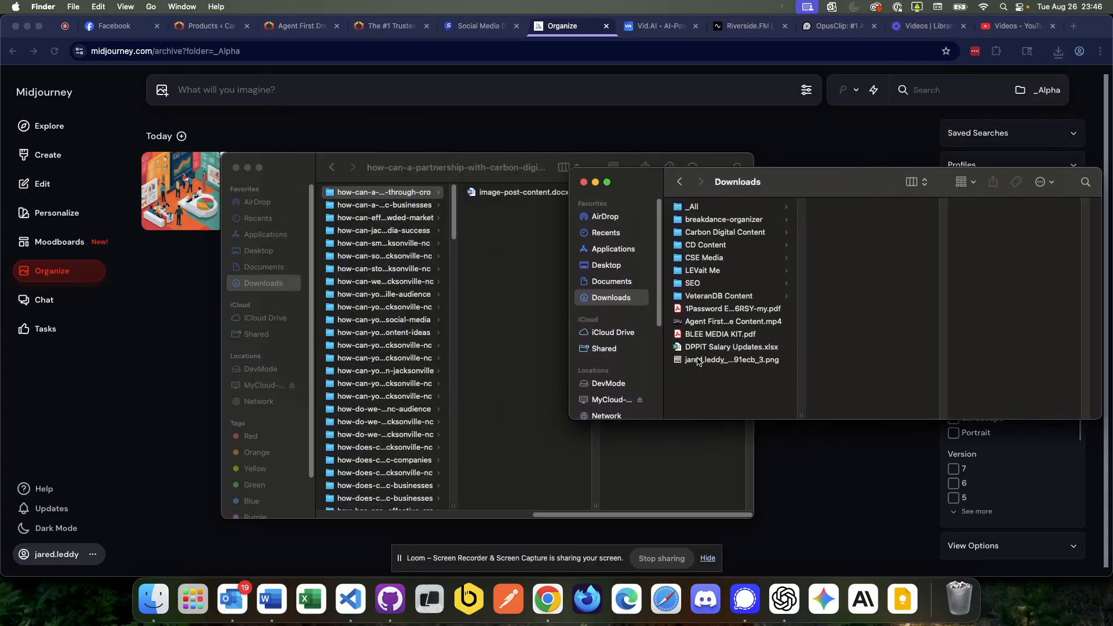
pyautogui.moveTo(698, 365); pyautogui.dragTo(524, 239)
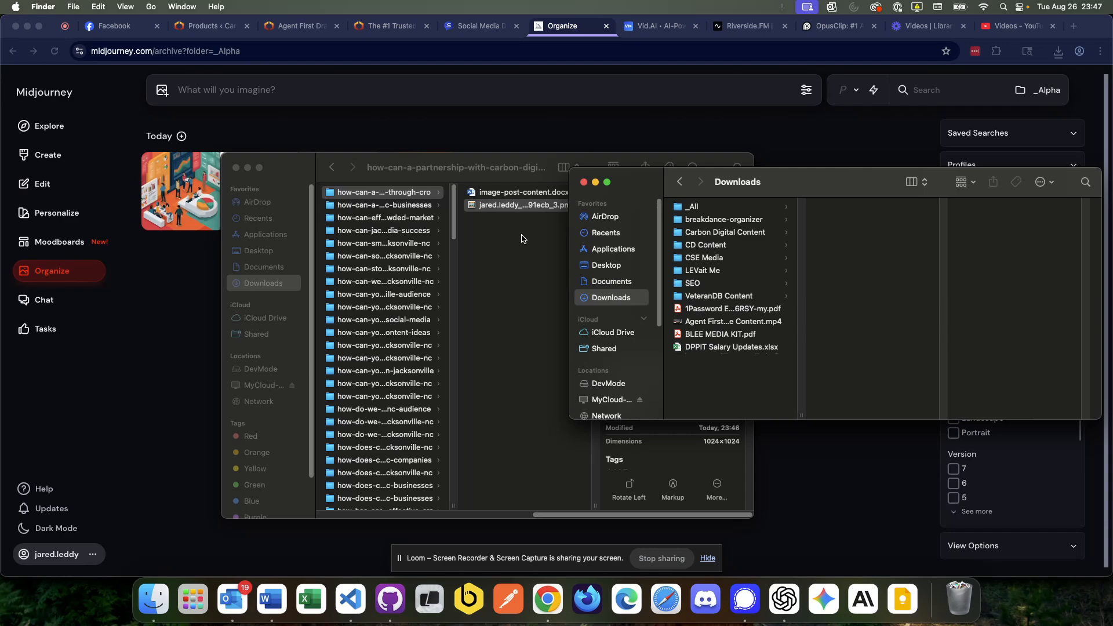
pyautogui.click(584, 182)
# Look into the next post folder, and switch to Word to review the image-post-content document from its title and Facebook-Instagram-LinkedIn post
pyautogui.click(391, 207)
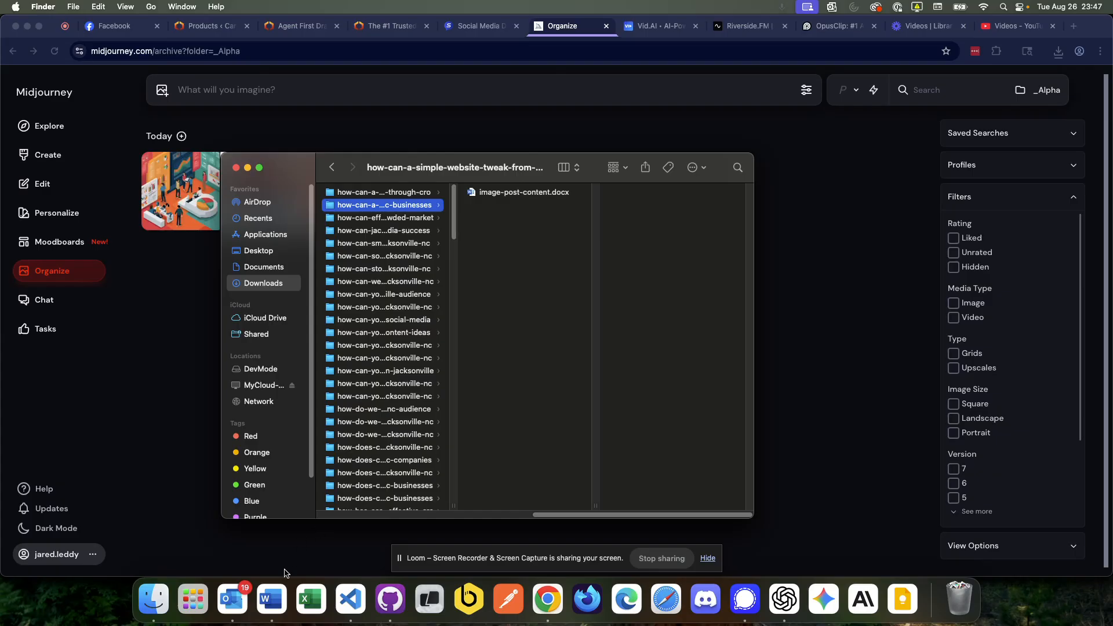
pyautogui.rightClick(280, 596)
pyautogui.click(277, 597)
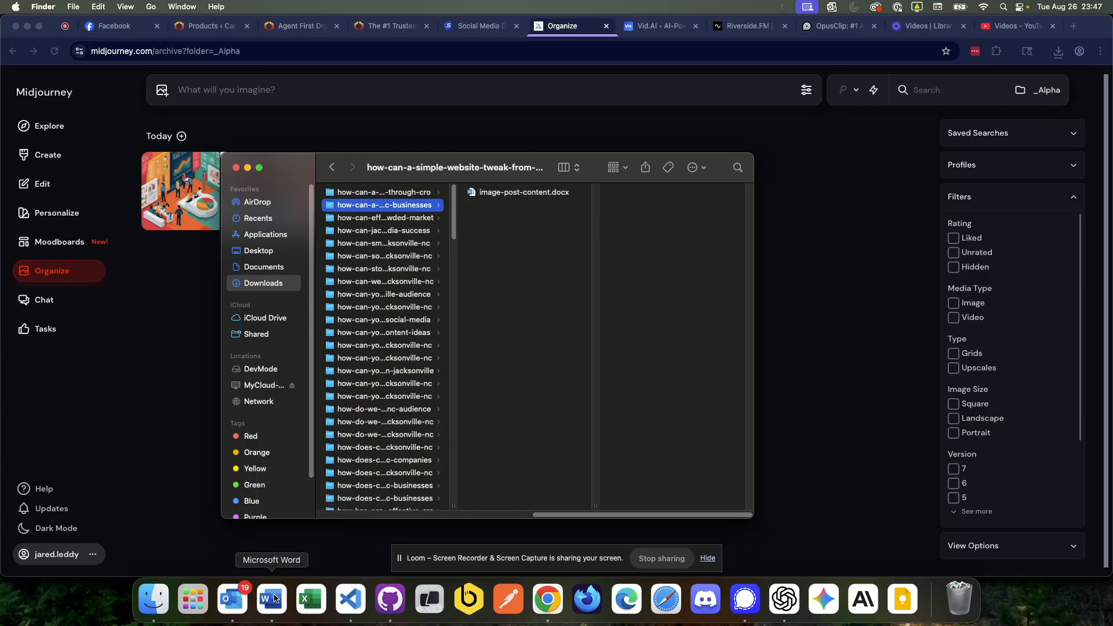
pyautogui.click(275, 598)
pyautogui.click(513, 226)
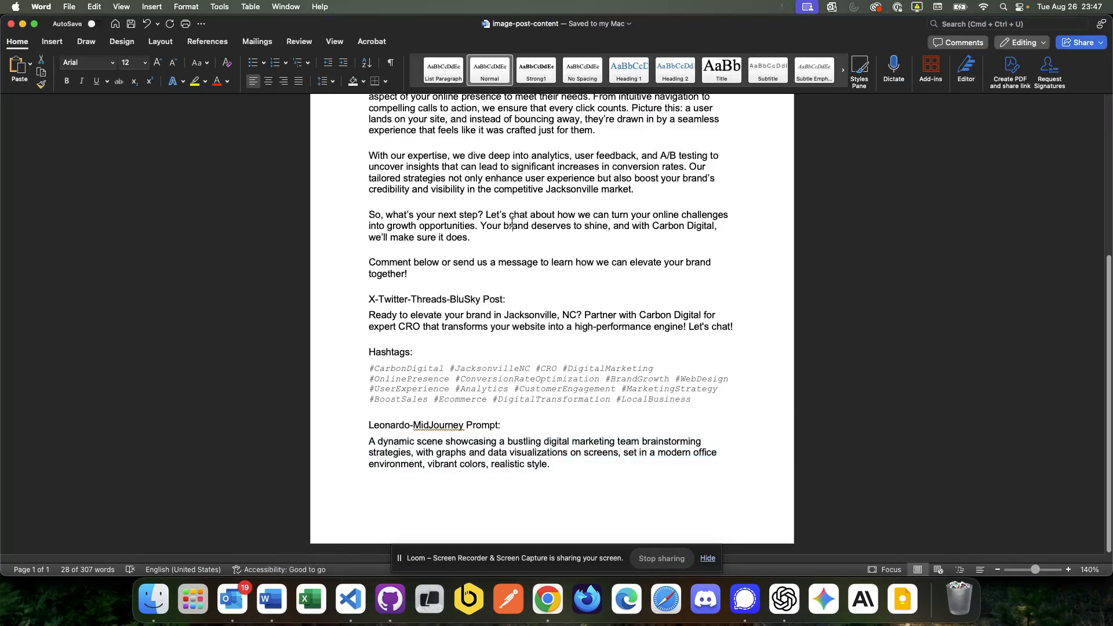
pyautogui.scroll(5, 1084, 192)
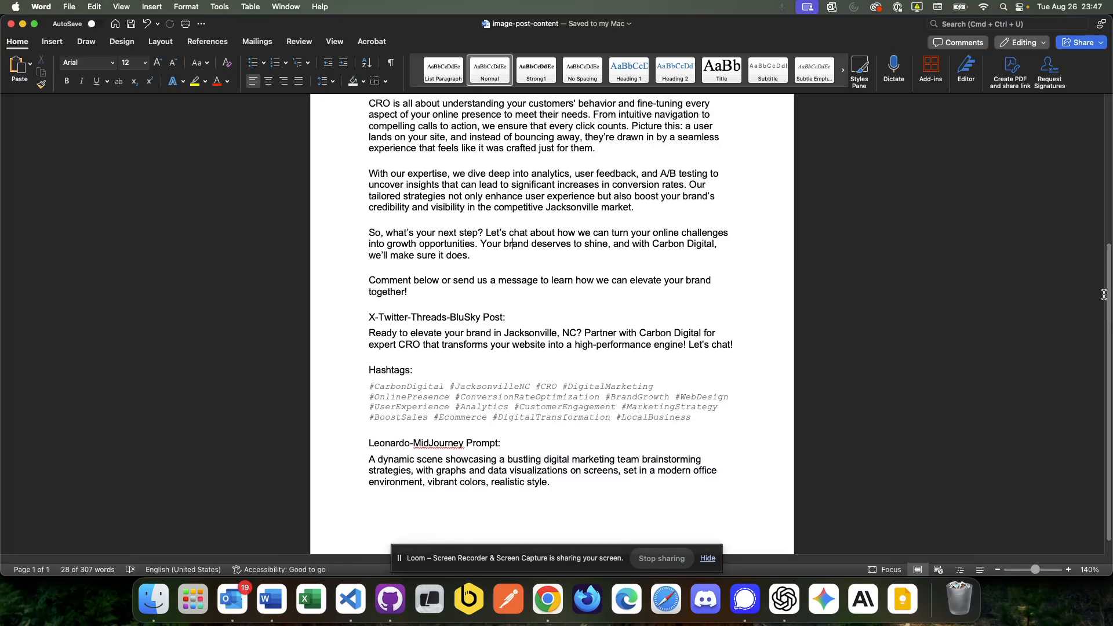
pyautogui.scroll(1, 1080, 179)
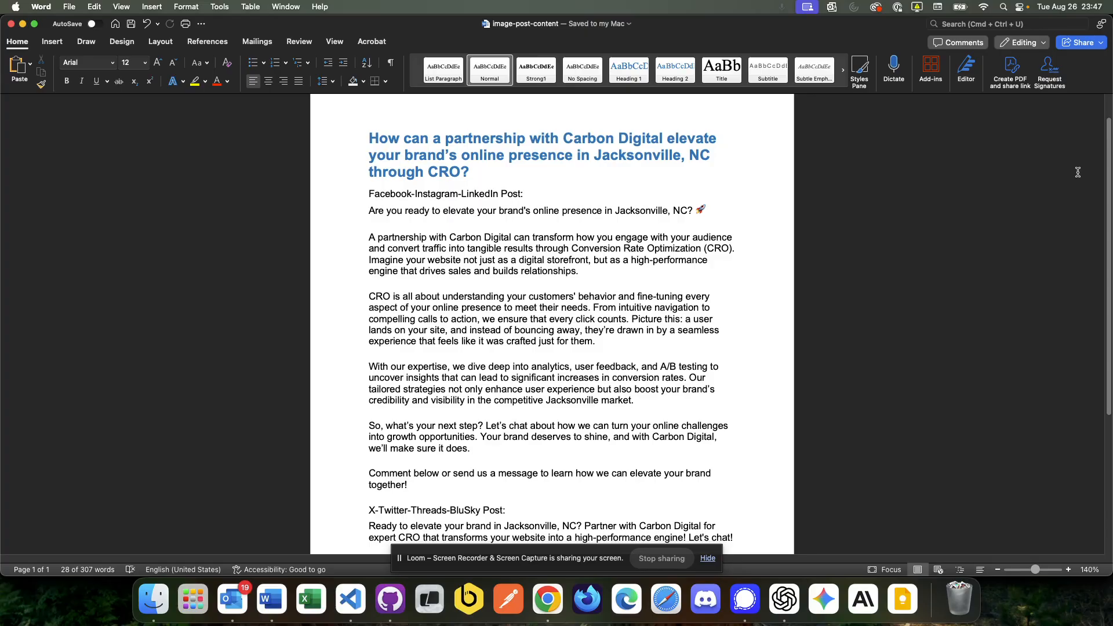
pyautogui.scroll(1, 1078, 168)
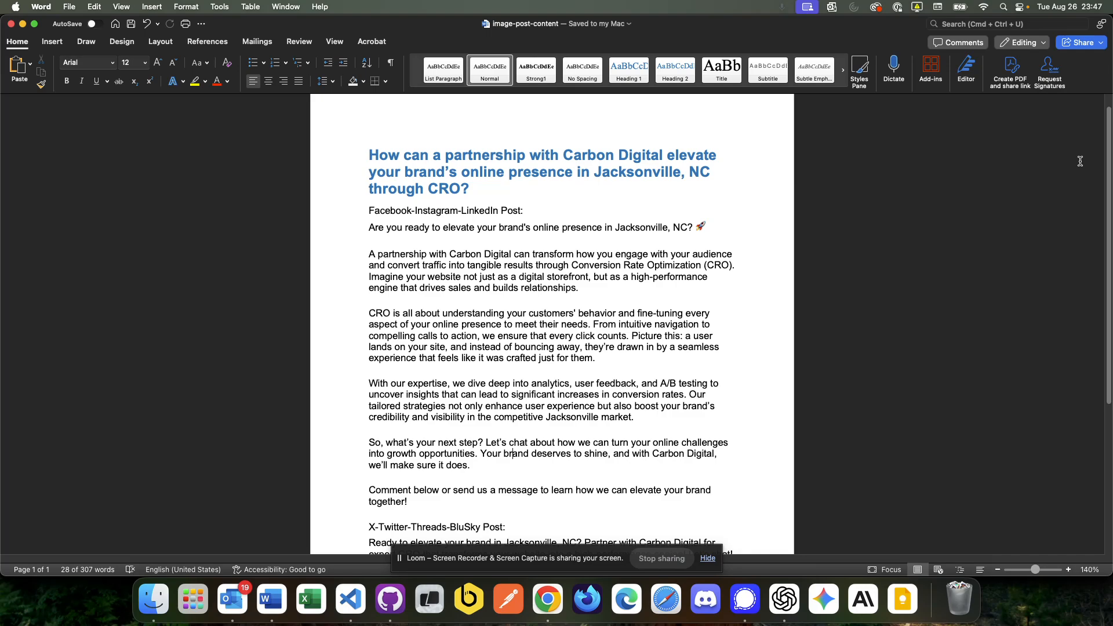
pyautogui.scroll(1, 1079, 161)
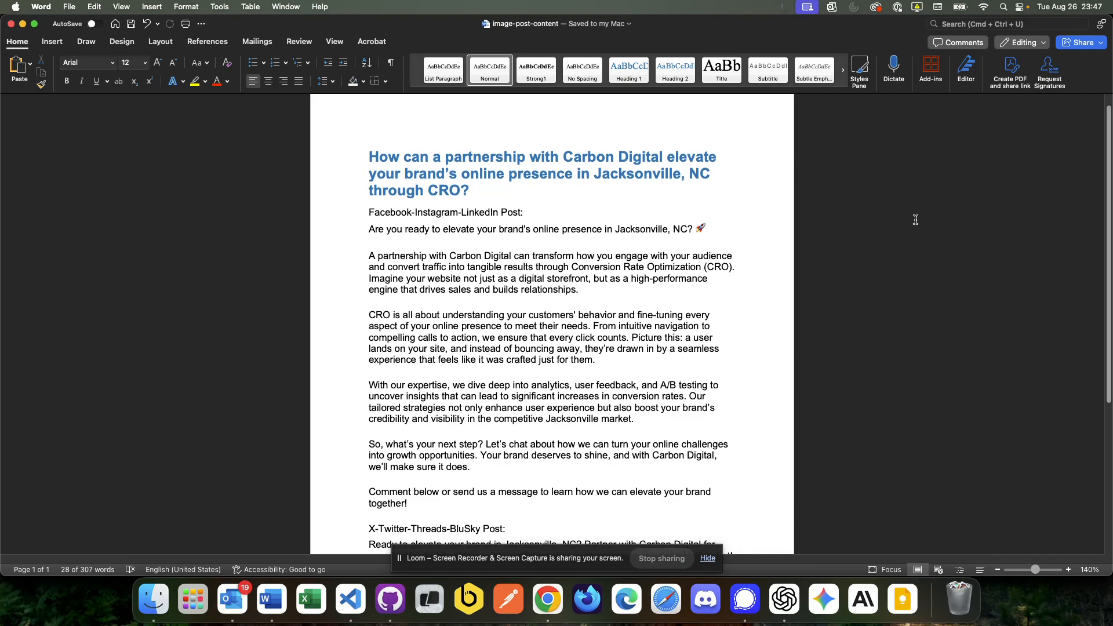
# Check in Finder that the Carbon Digital partnership folder holds the document and image, and close the image-post-content document in Word
pyautogui.click(878, 242)
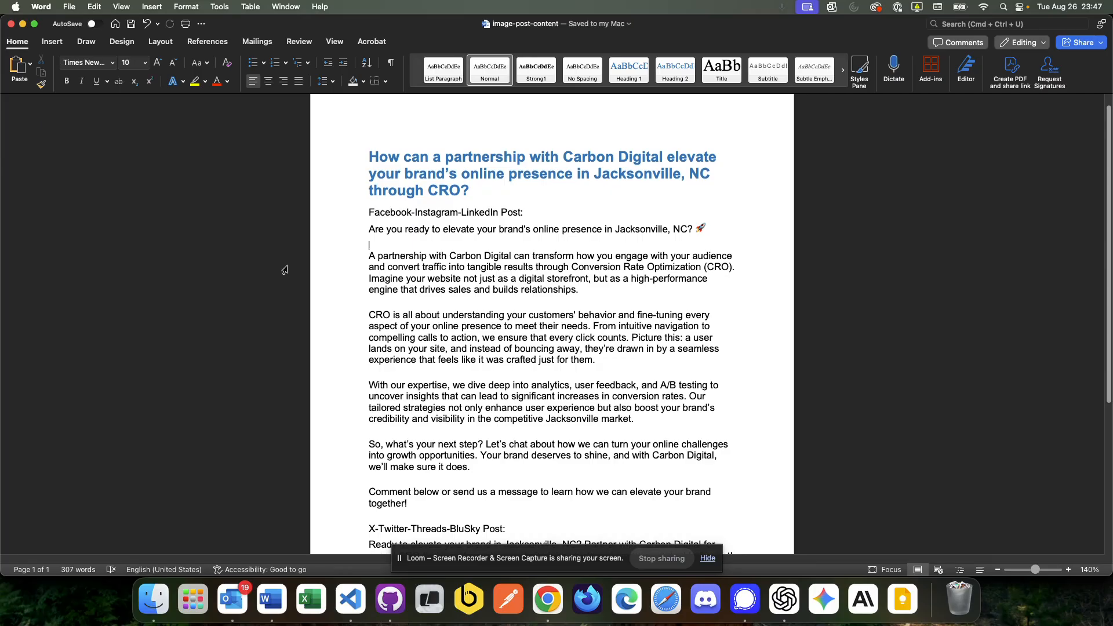
pyautogui.click(153, 599)
pyautogui.click(395, 195)
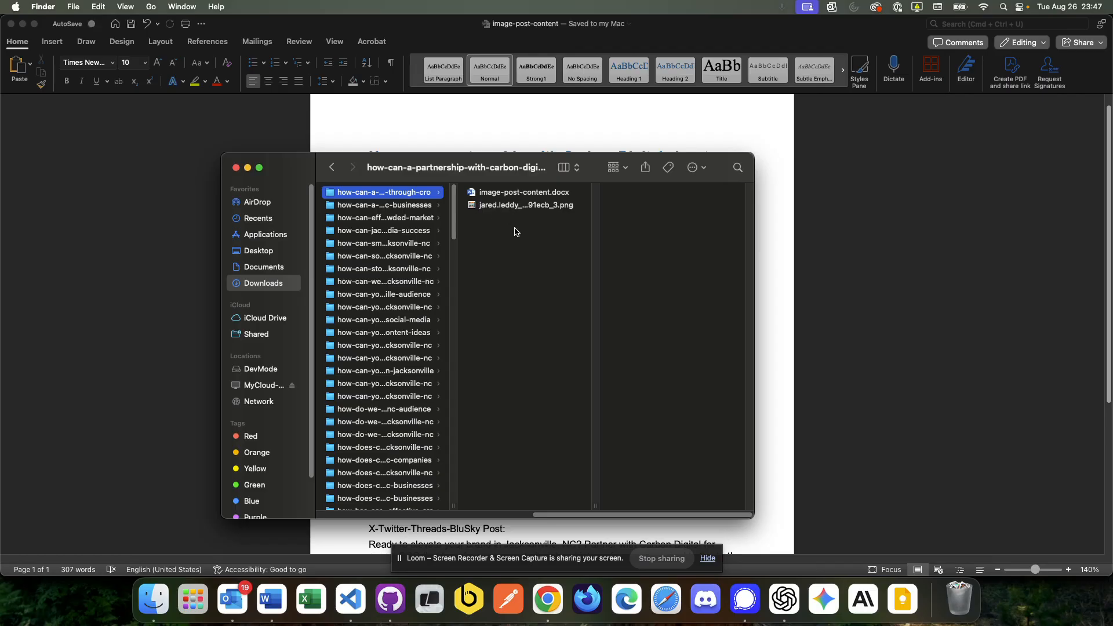
pyautogui.press('super+Tab')
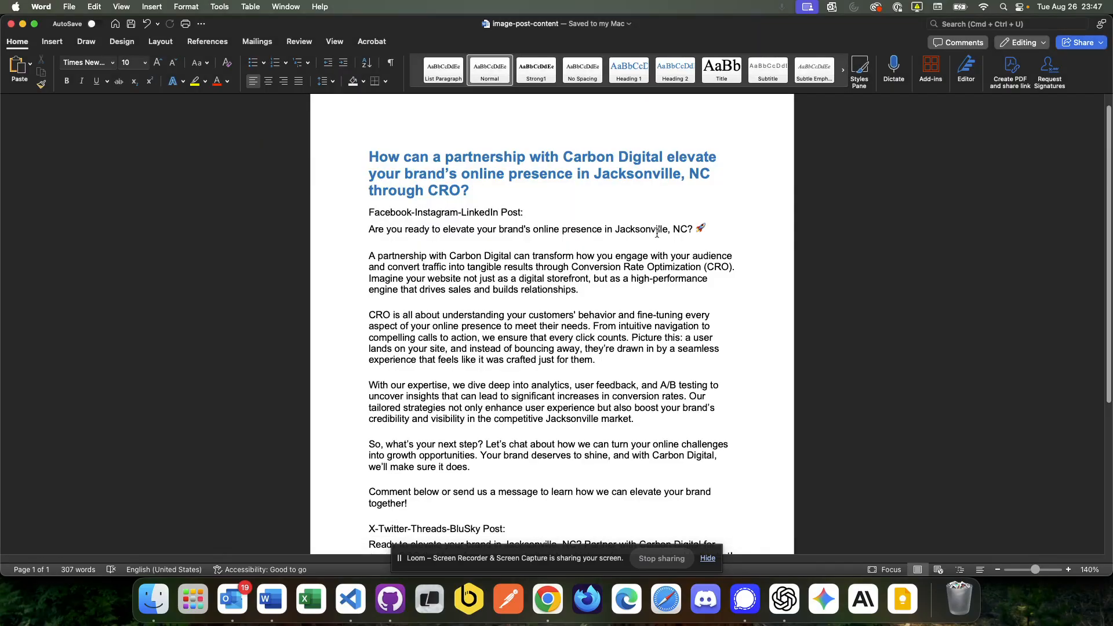
pyautogui.click(972, 213)
pyautogui.press('super+w')
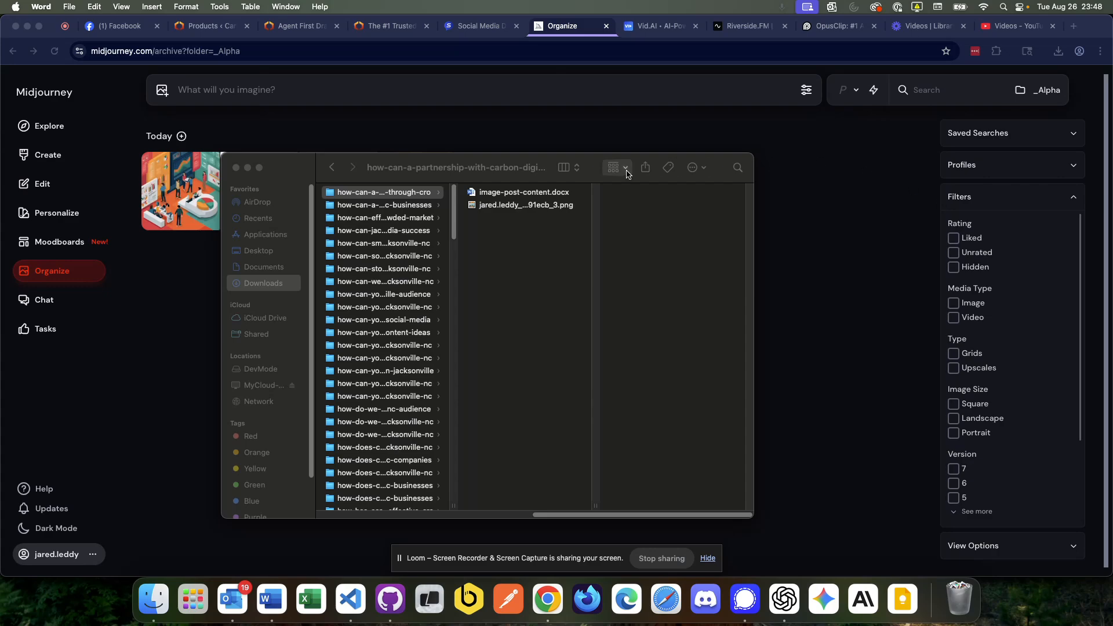
# In Finder, open video-post-content.docx from the first post folder inside video-script, and review its Facebook-Instagram-LinkedIn post
pyautogui.click(146, 587)
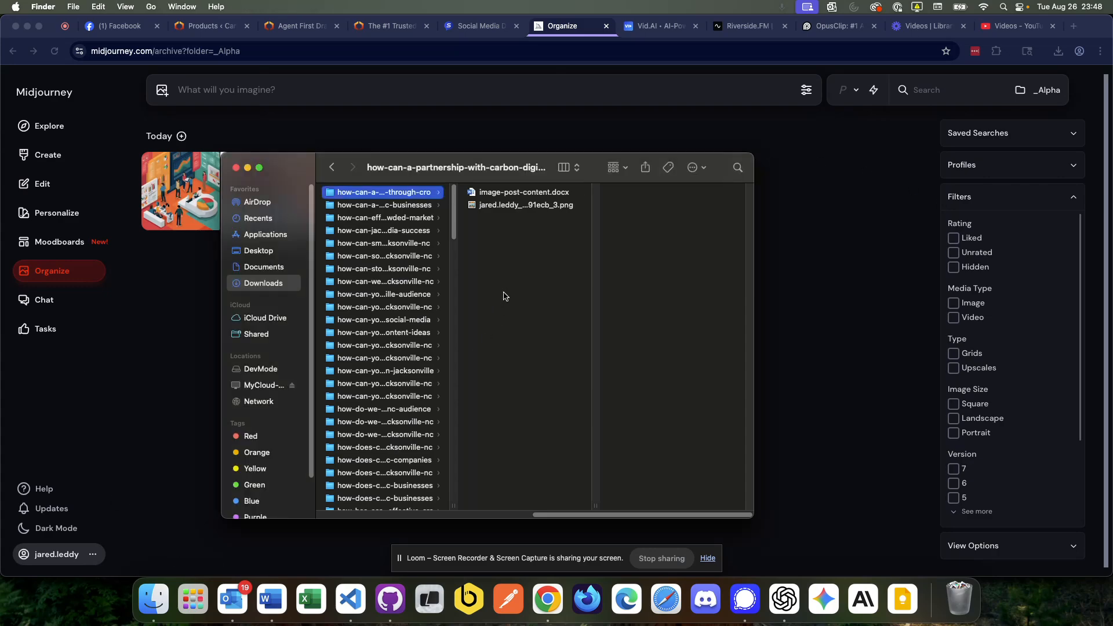
pyautogui.press('Left')
pyautogui.press('Down')
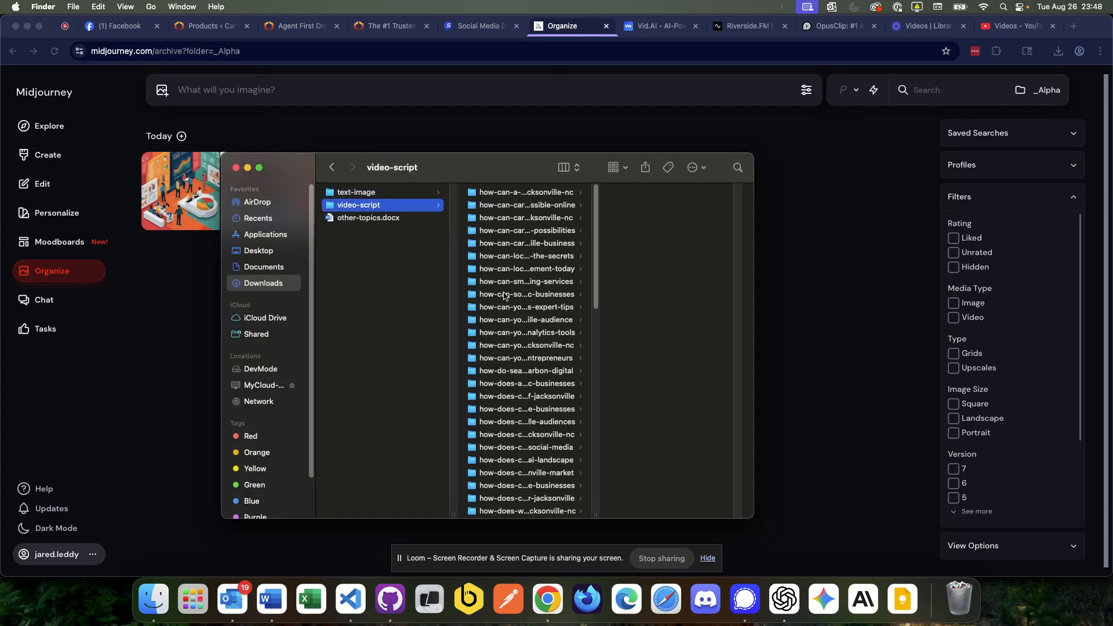
pyautogui.press('Right')
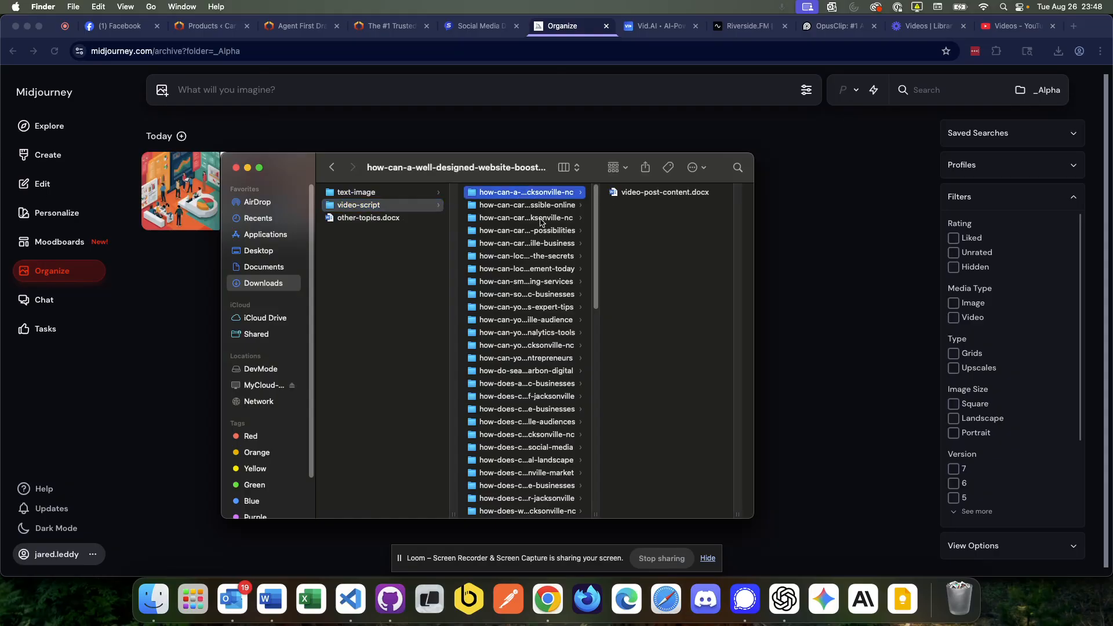
pyautogui.doubleClick(614, 194)
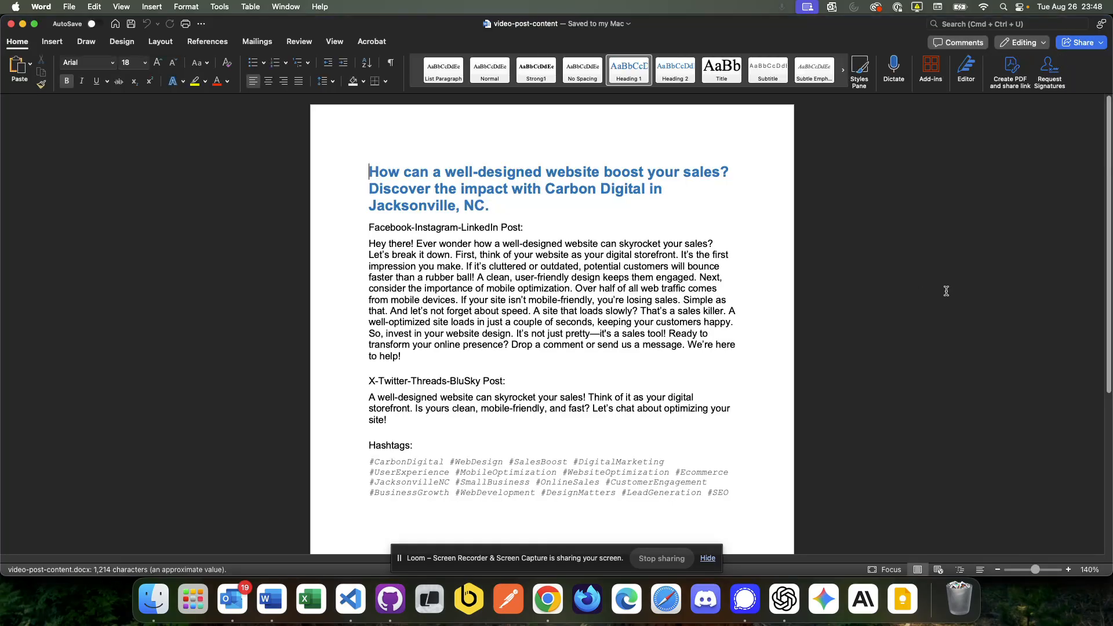
pyautogui.scroll(-2, 1110, 242)
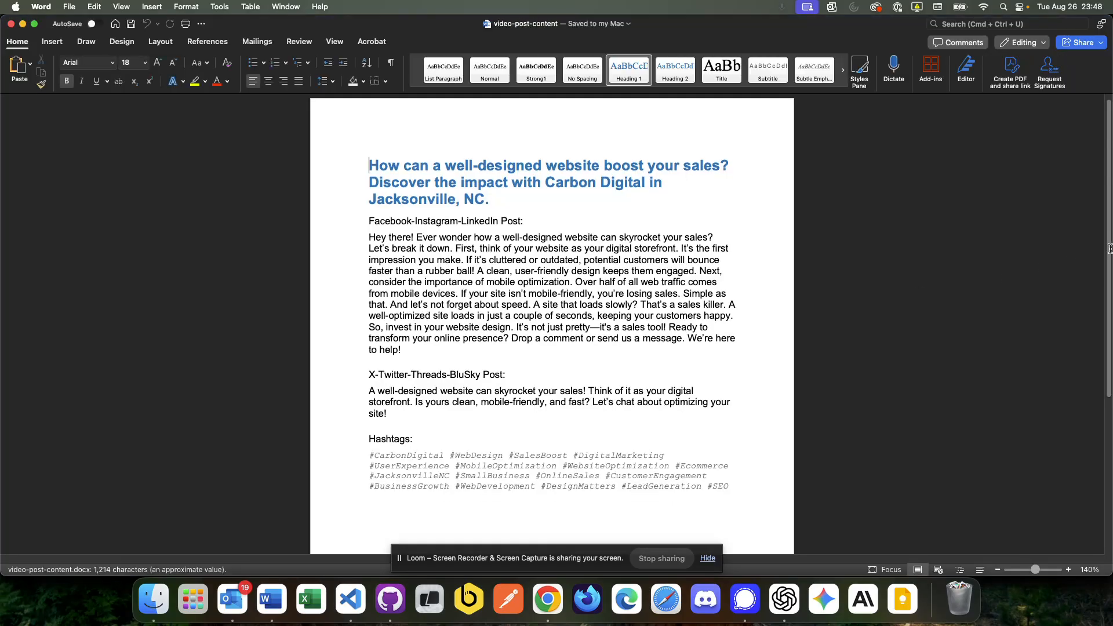
pyautogui.moveTo(419, 331); pyautogui.dragTo(365, 216)
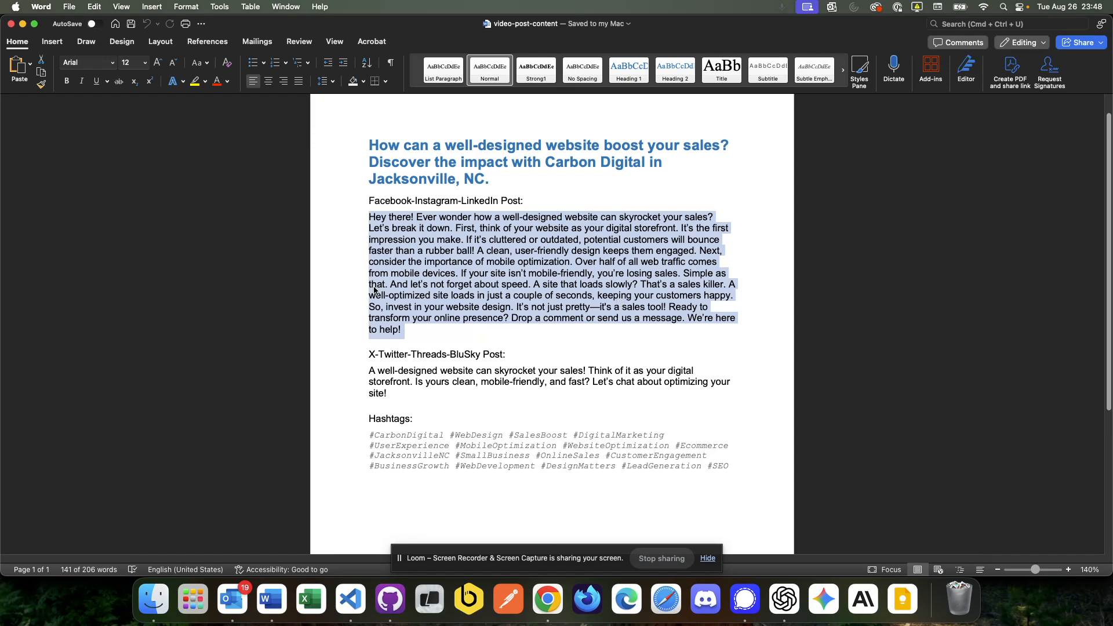
pyautogui.click(541, 202)
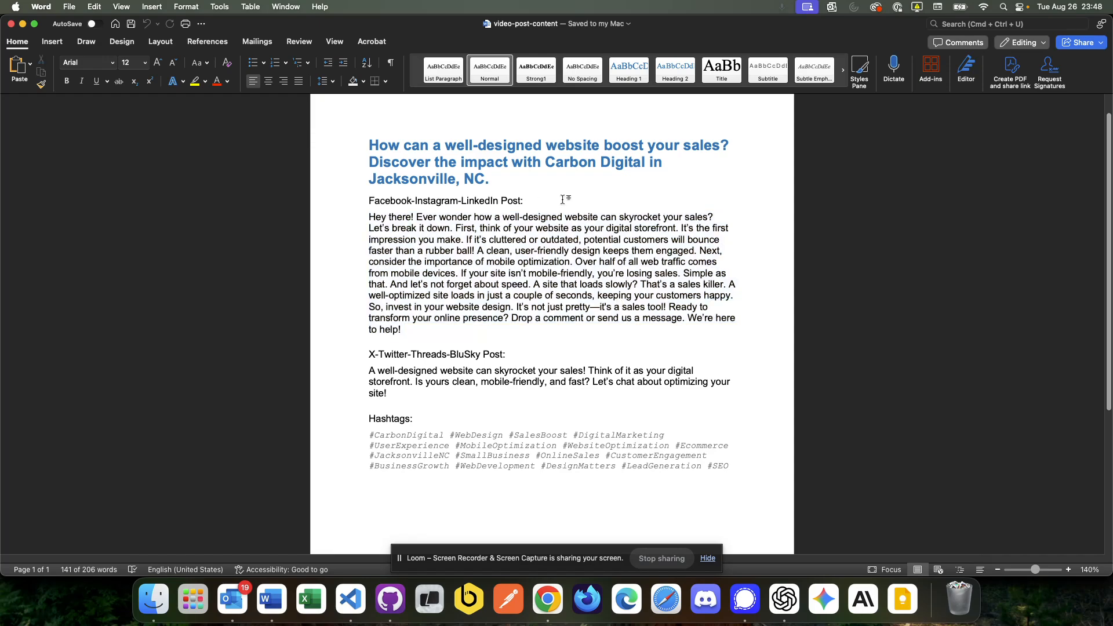
# Remove the "Facebook-Instagram-LinkedIn Post:" label above the video script and save the document
pyautogui.moveTo(576, 196); pyautogui.dragTo(386, 198)
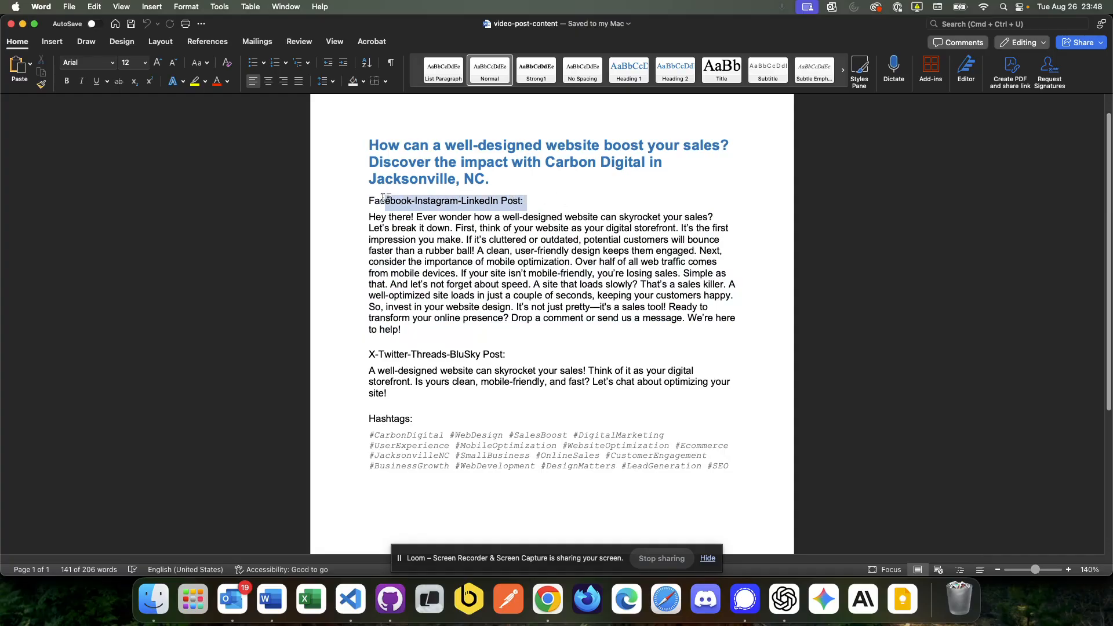
pyautogui.press('BackSpace')
pyautogui.press('BackSpace')
pyautogui.press('BackSpace')
pyautogui.press('BackSpace')
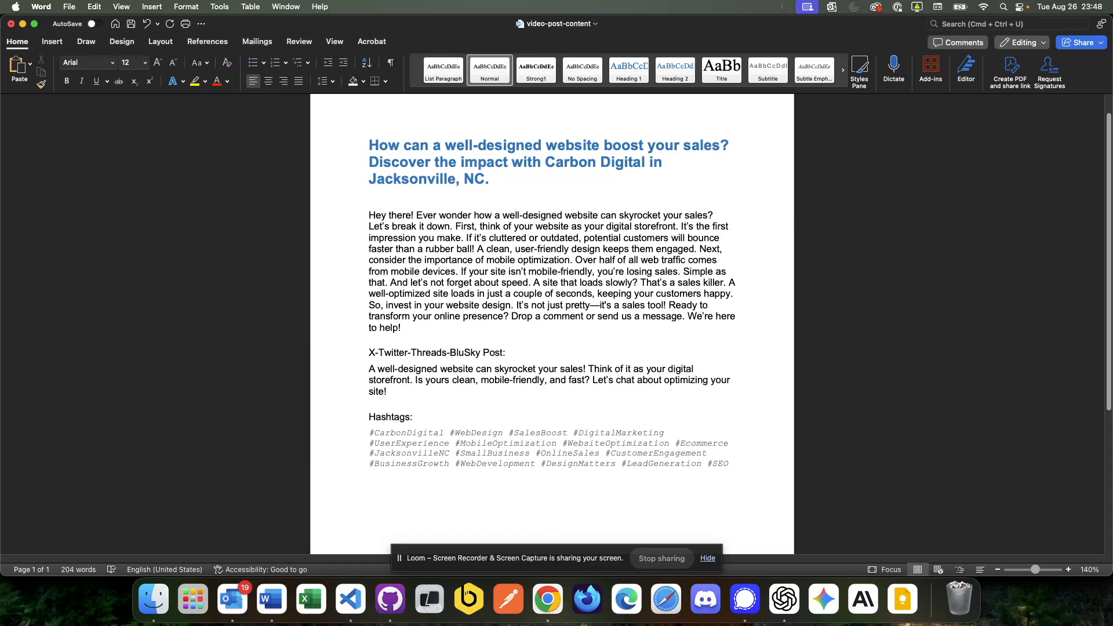
pyautogui.press('super+s')
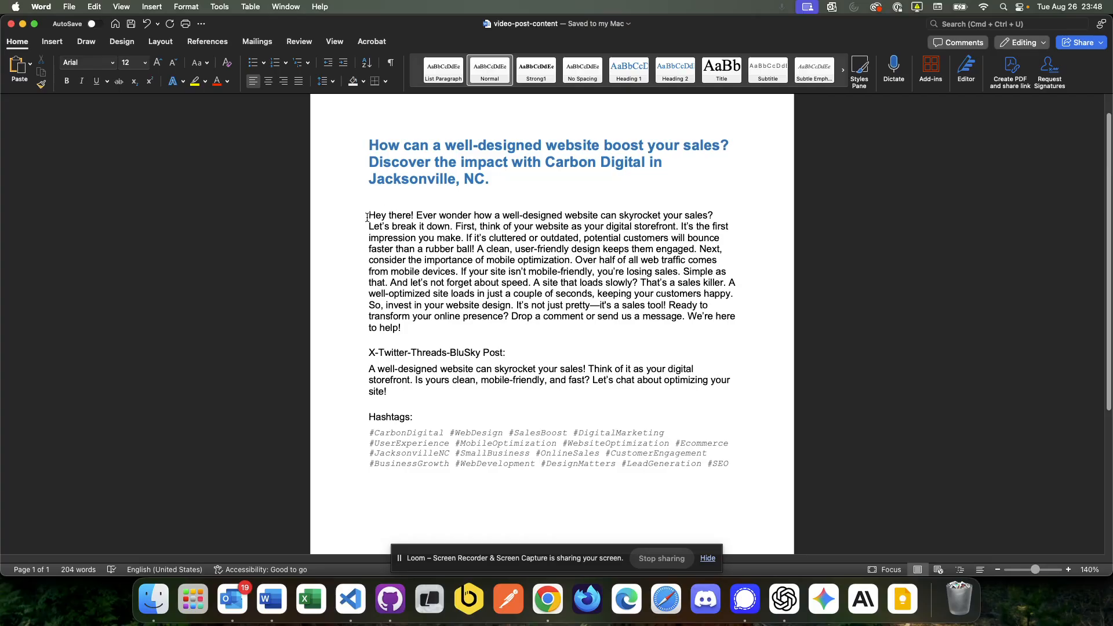
# Review the video document's script opening, its title, and the X-Twitter-Threads-BluSky post with hashtags
pyautogui.moveTo(367, 217); pyautogui.dragTo(416, 215)
pyautogui.press('Left')
pyautogui.moveTo(410, 199); pyautogui.dragTo(409, 179)
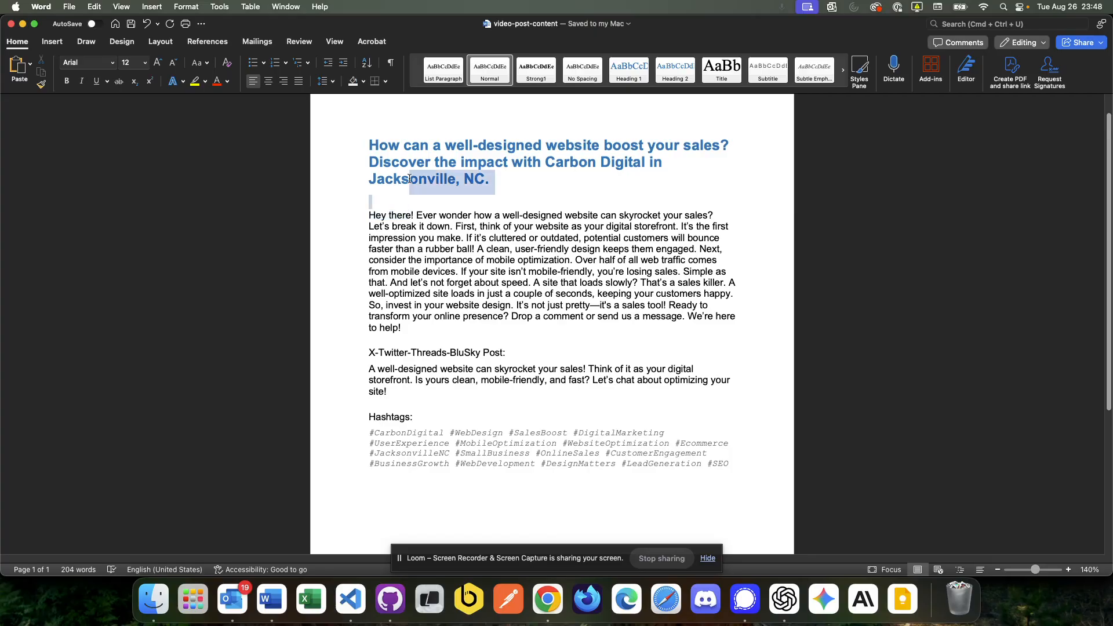
pyautogui.click(939, 245)
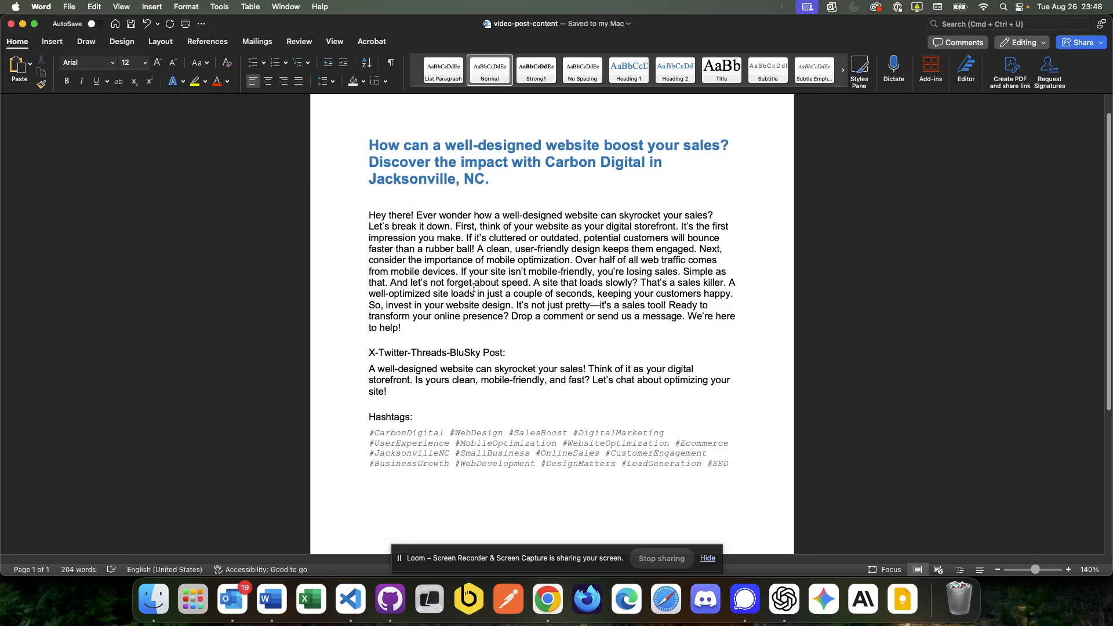
pyautogui.moveTo(743, 465); pyautogui.dragTo(321, 339)
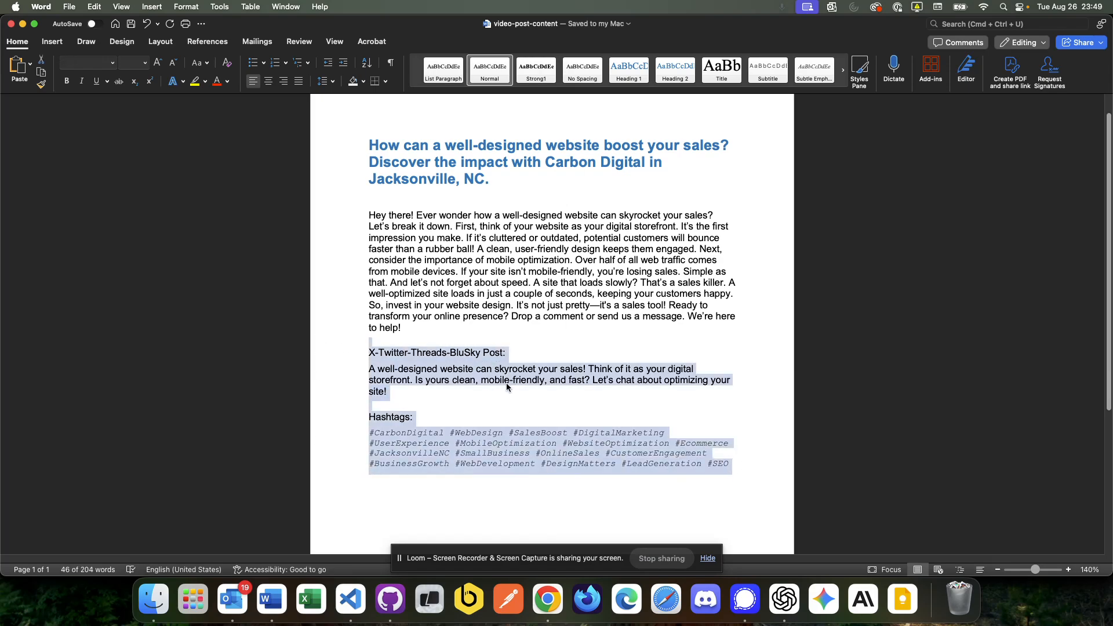
pyautogui.click(543, 373)
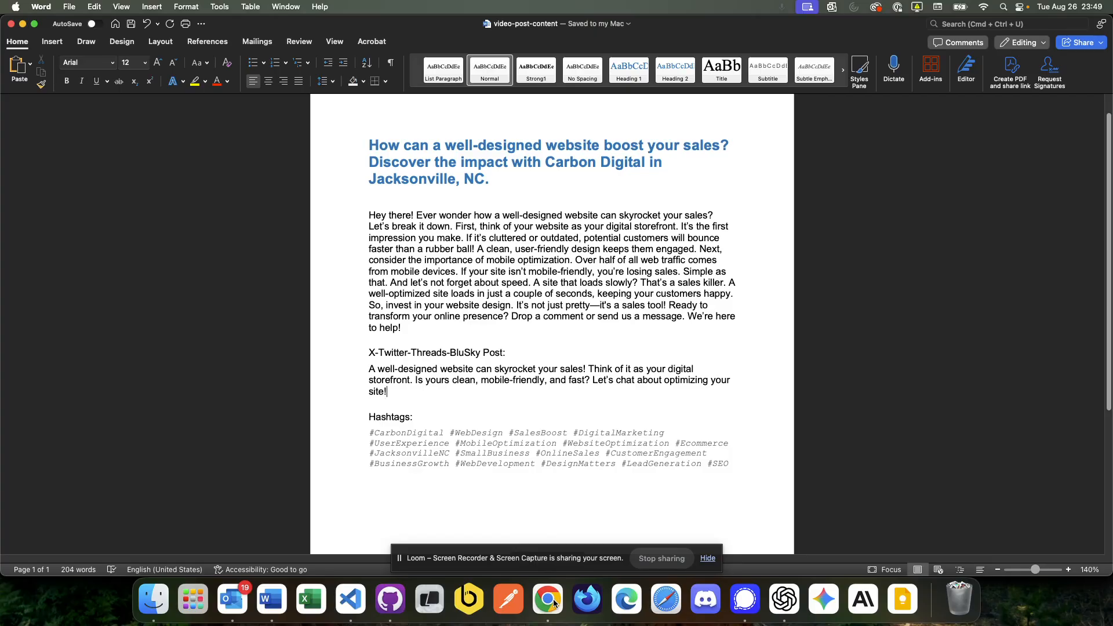
# Switch to Chrome and examine the Vid.AI home page's address and its headline about generating faceless videos
pyautogui.click(548, 600)
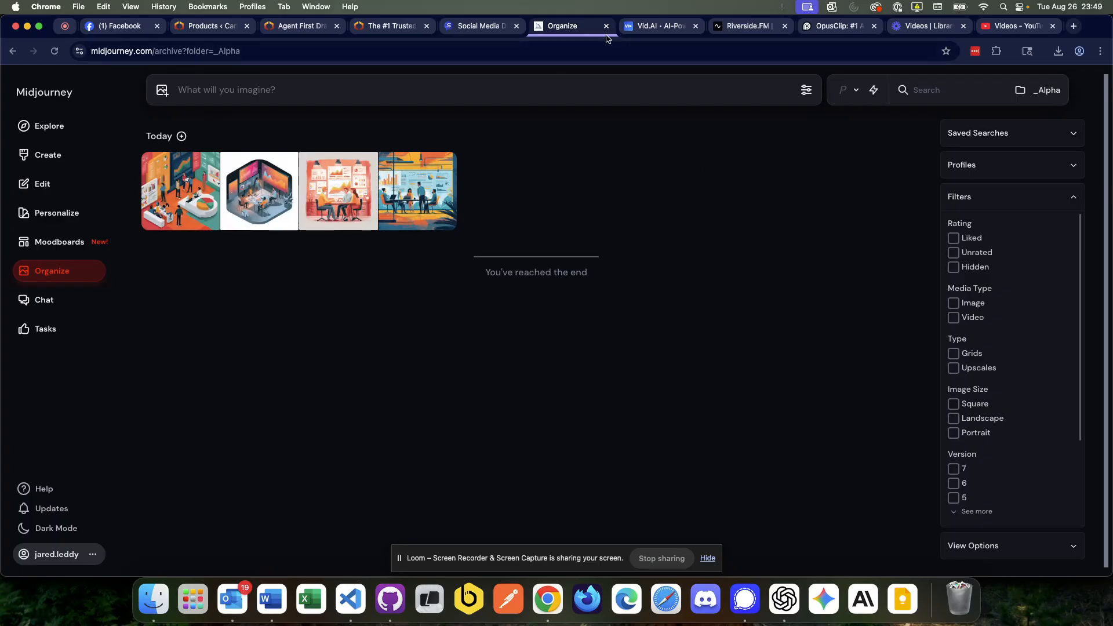
pyautogui.click(655, 27)
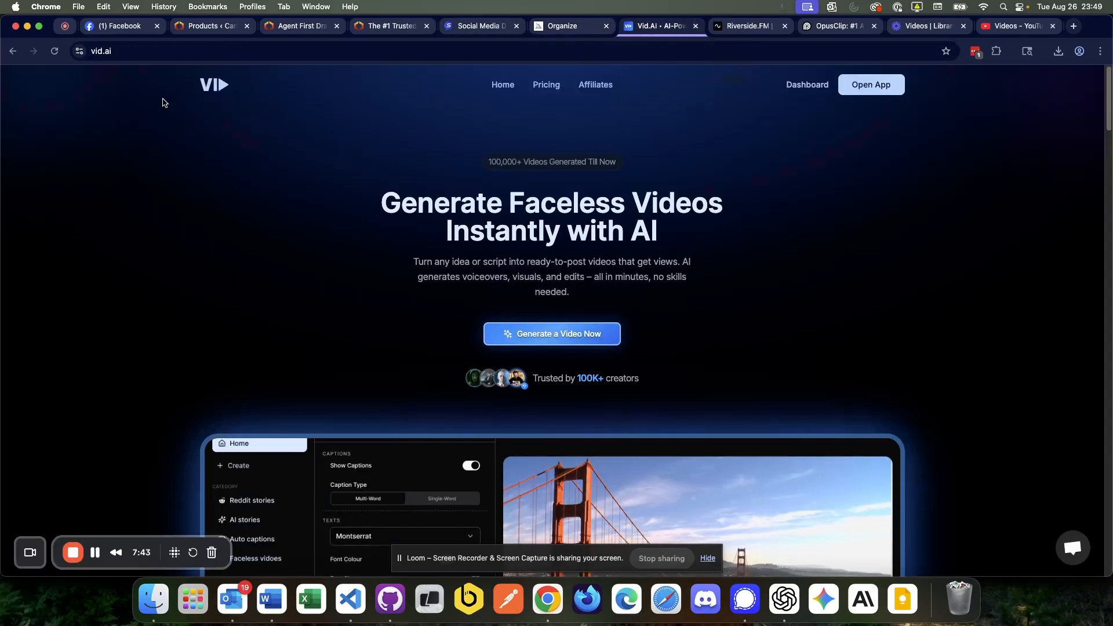
pyautogui.click(116, 52)
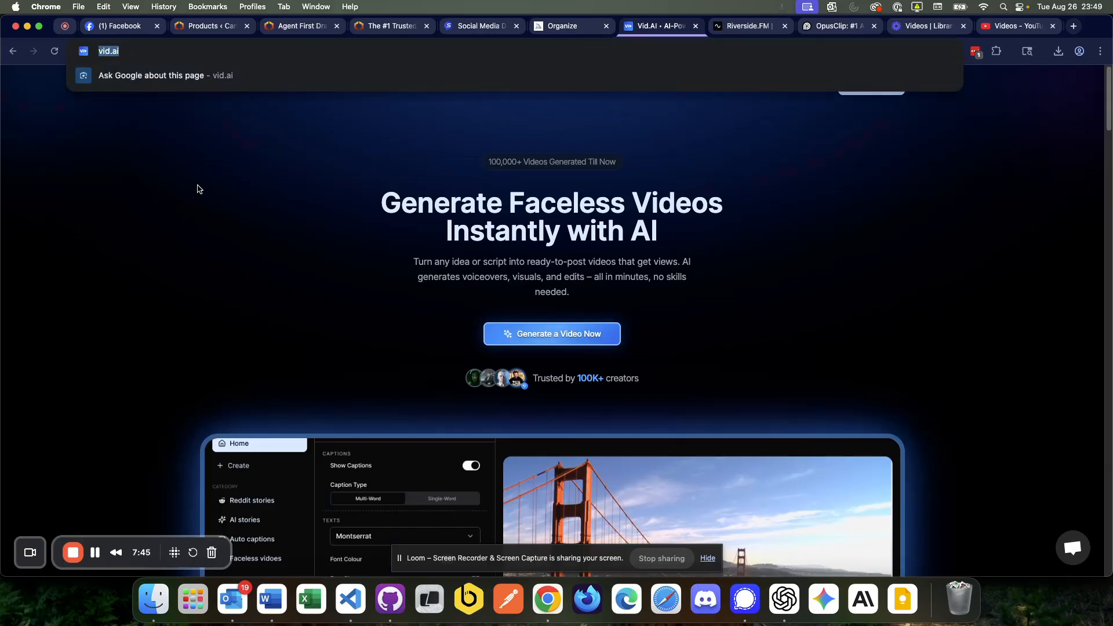
pyautogui.click(133, 205)
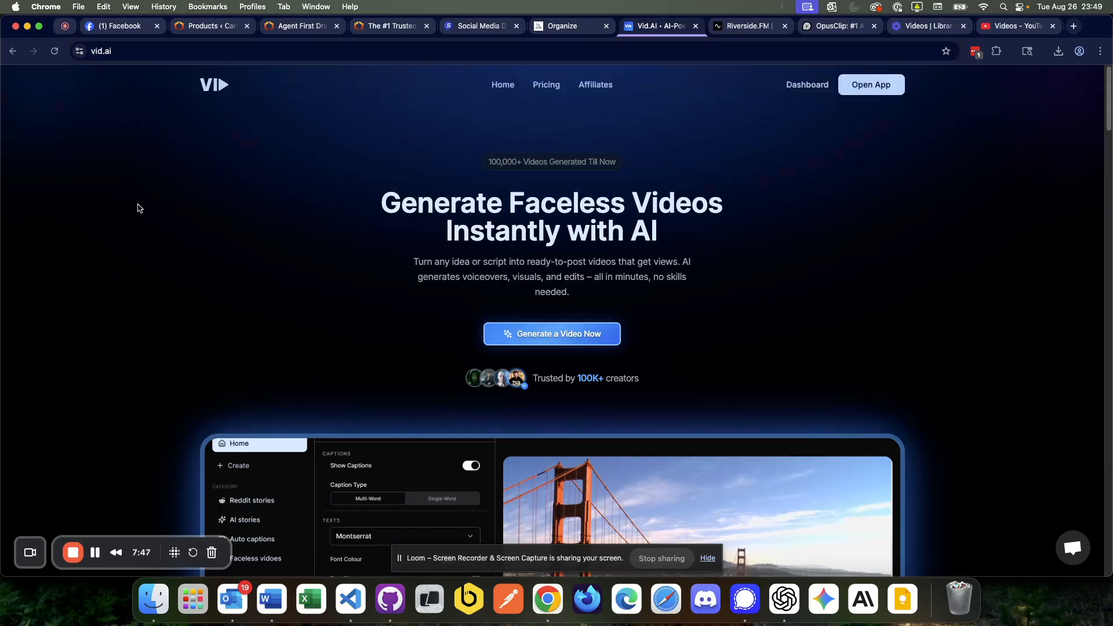
pyautogui.moveTo(512, 209); pyautogui.dragTo(726, 204)
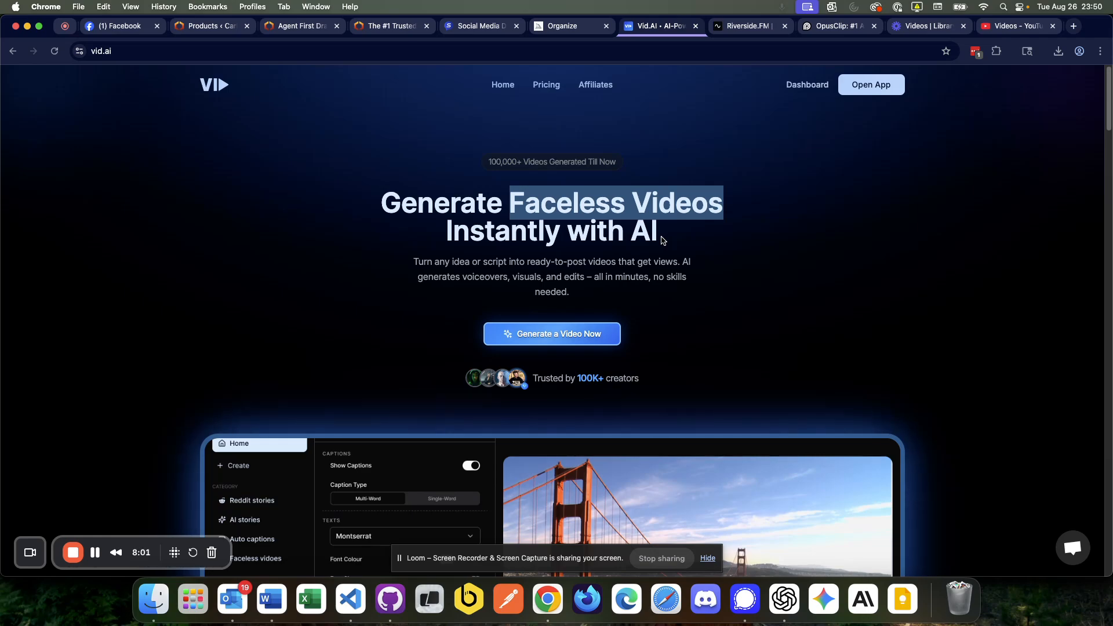
pyautogui.click(701, 242)
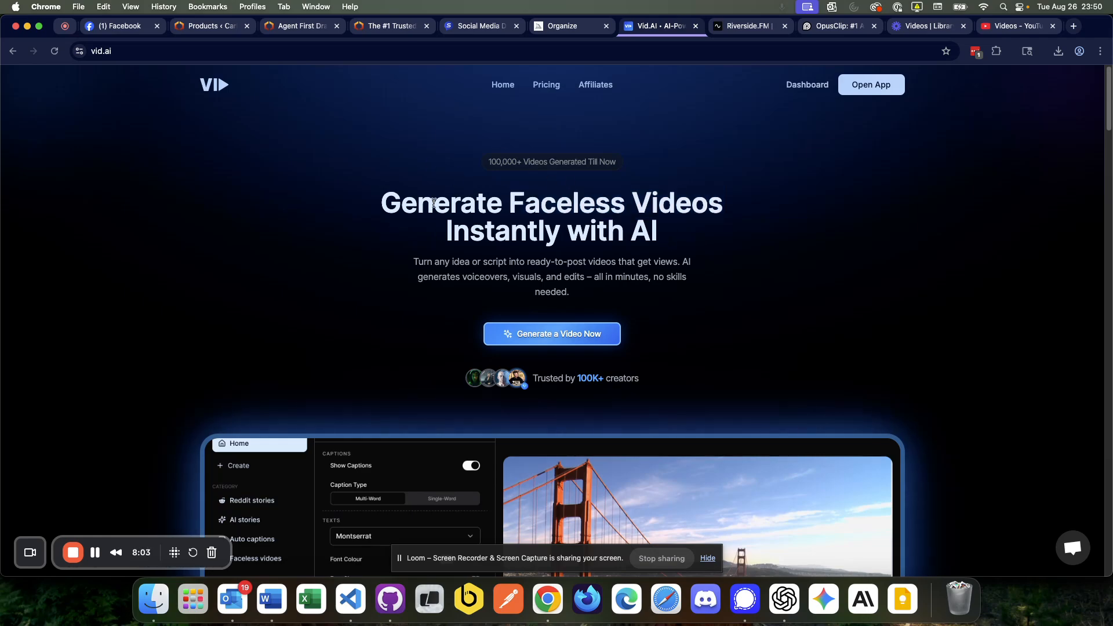
pyautogui.moveTo(433, 203); pyautogui.dragTo(751, 229)
# Review Vid.AI's pricing, focusing on the Basic plan's monthly price, and return to the start of the home page
pyautogui.click(543, 89)
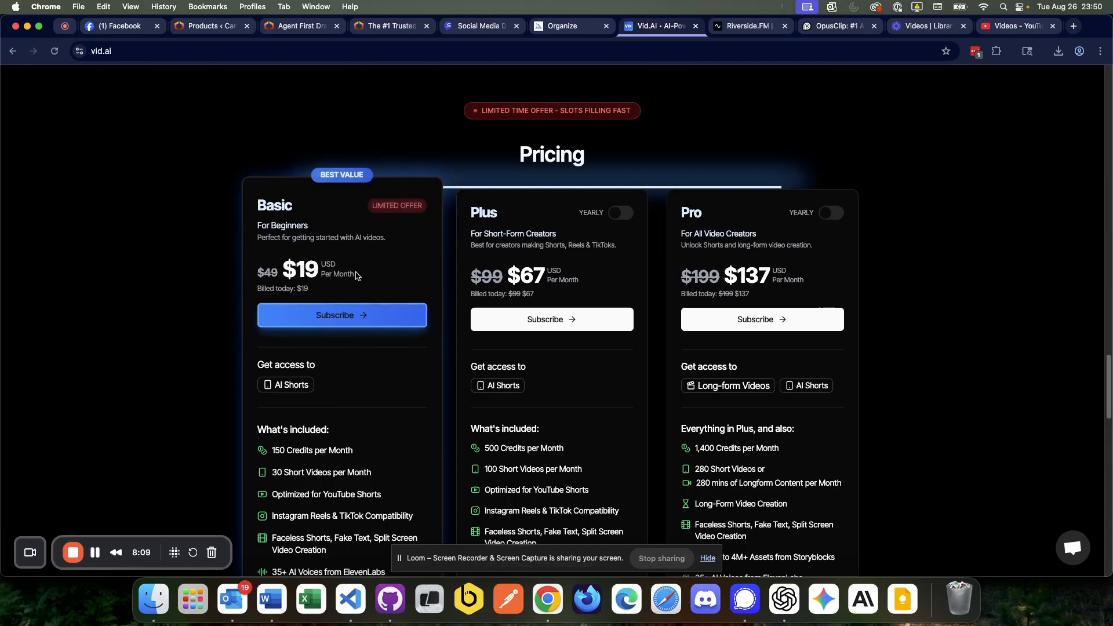
pyautogui.moveTo(356, 276); pyautogui.dragTo(256, 275)
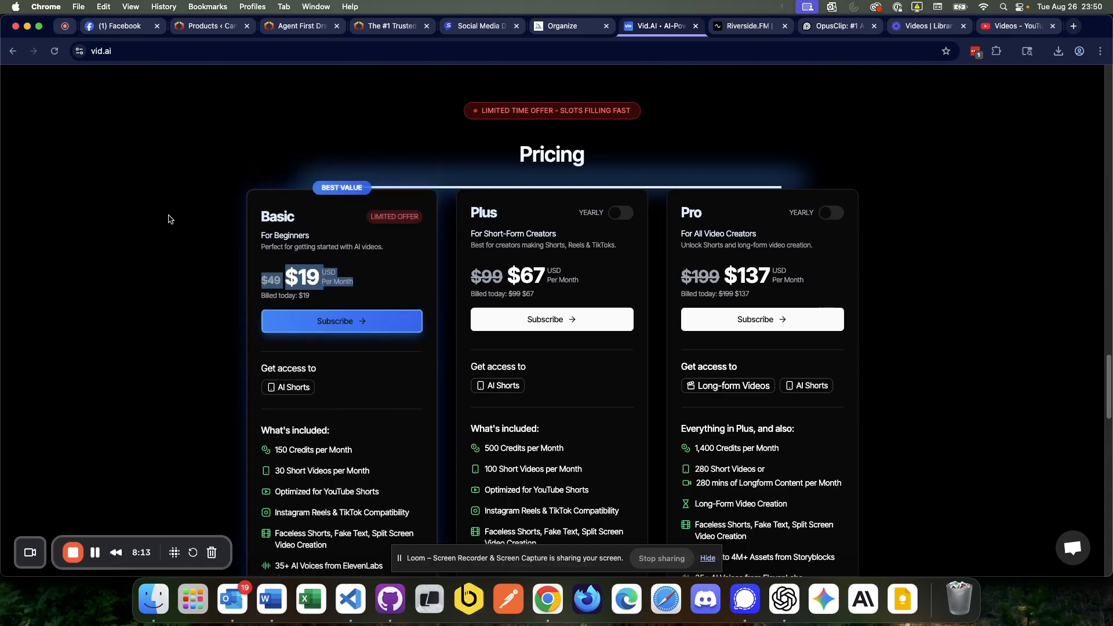
pyautogui.click(169, 219)
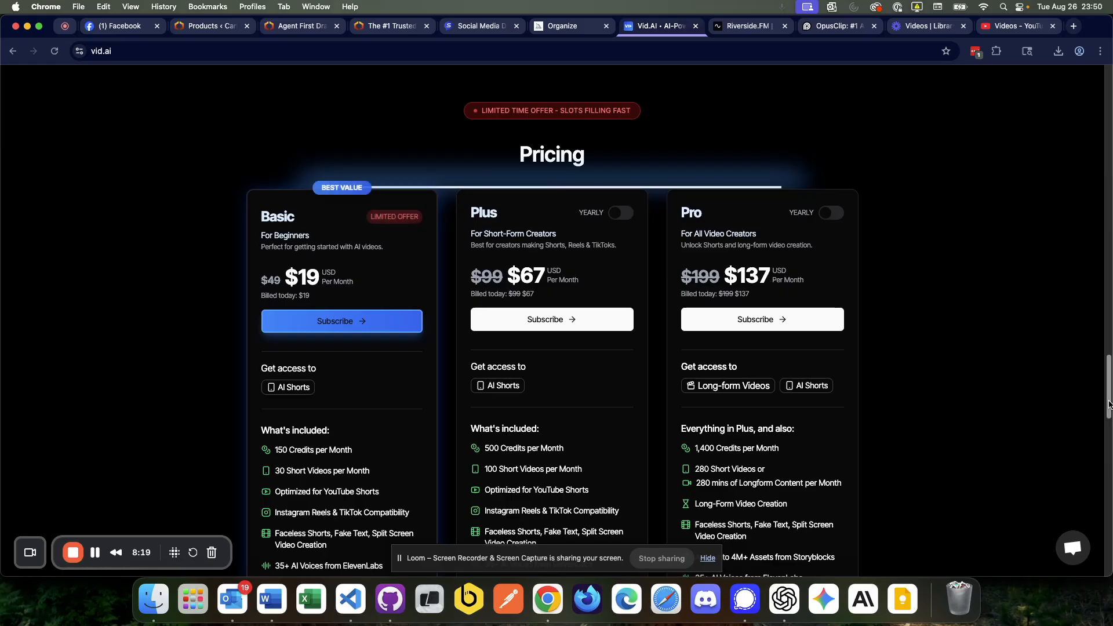
pyautogui.moveTo(1109, 404); pyautogui.dragTo(1055, 79)
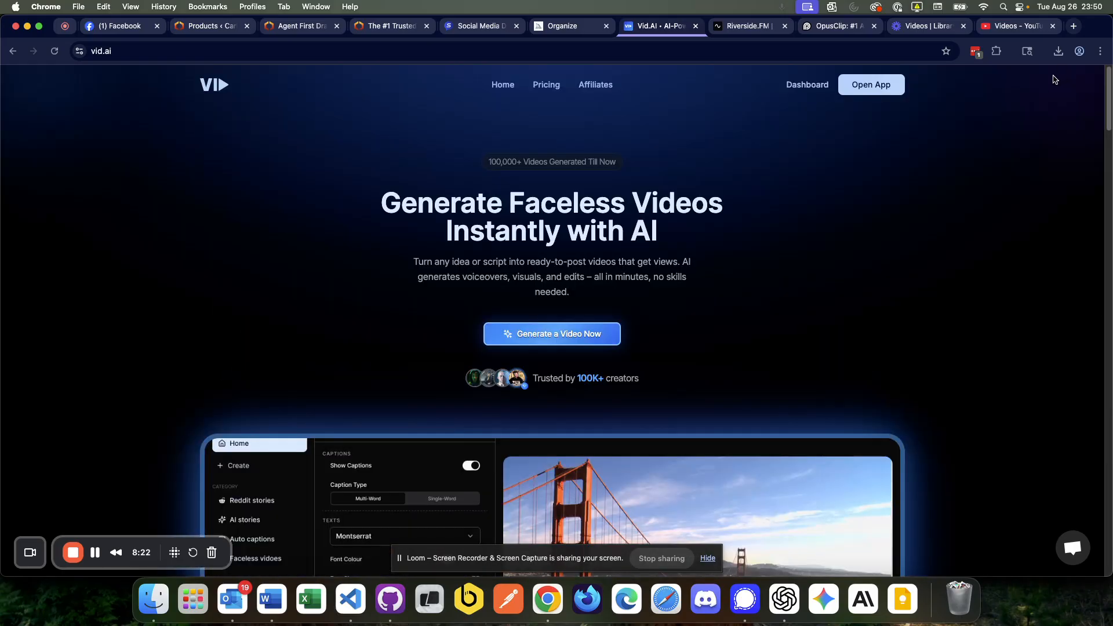
# Open the Faceless Shorts template from Vid.AI's dashboard and replace the project title with the heading copied from the video-post-content document in Word
pyautogui.click(809, 86)
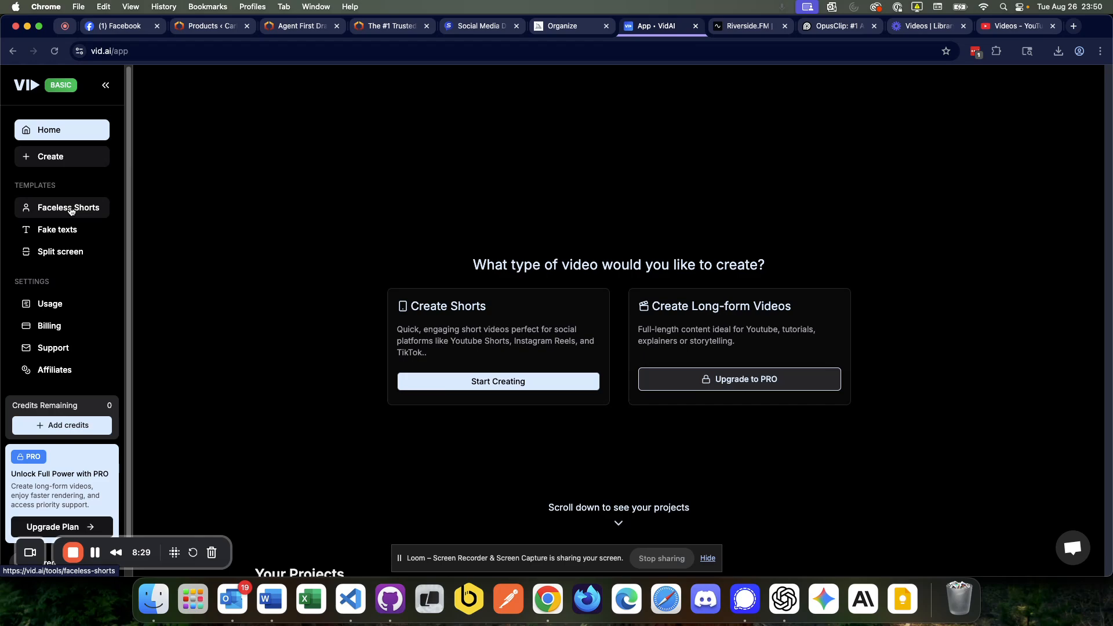
pyautogui.click(73, 210)
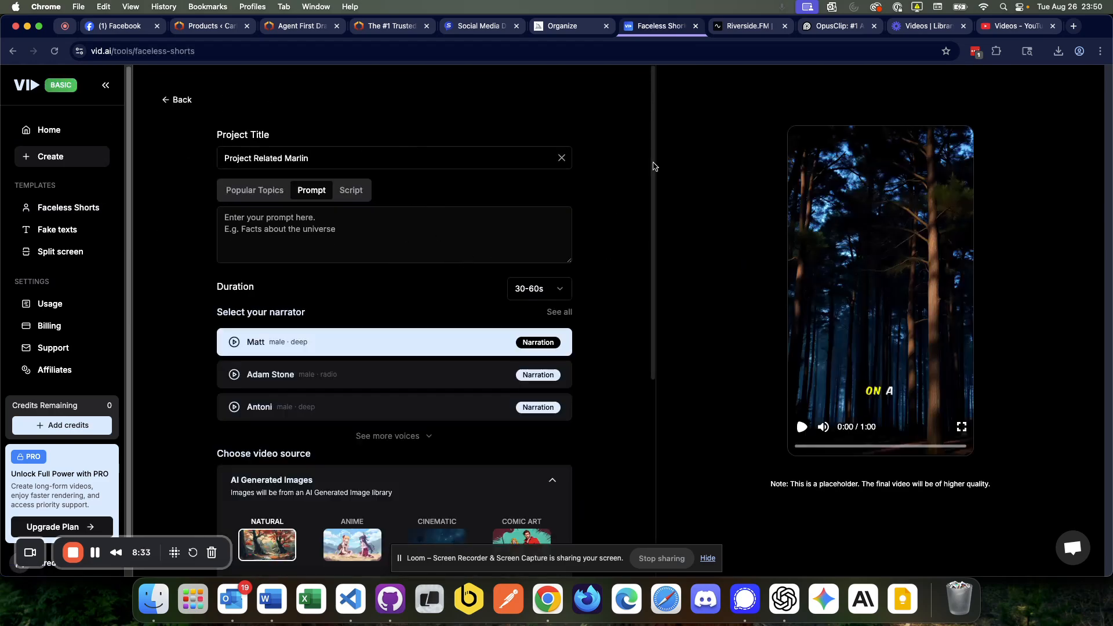
pyautogui.click(272, 599)
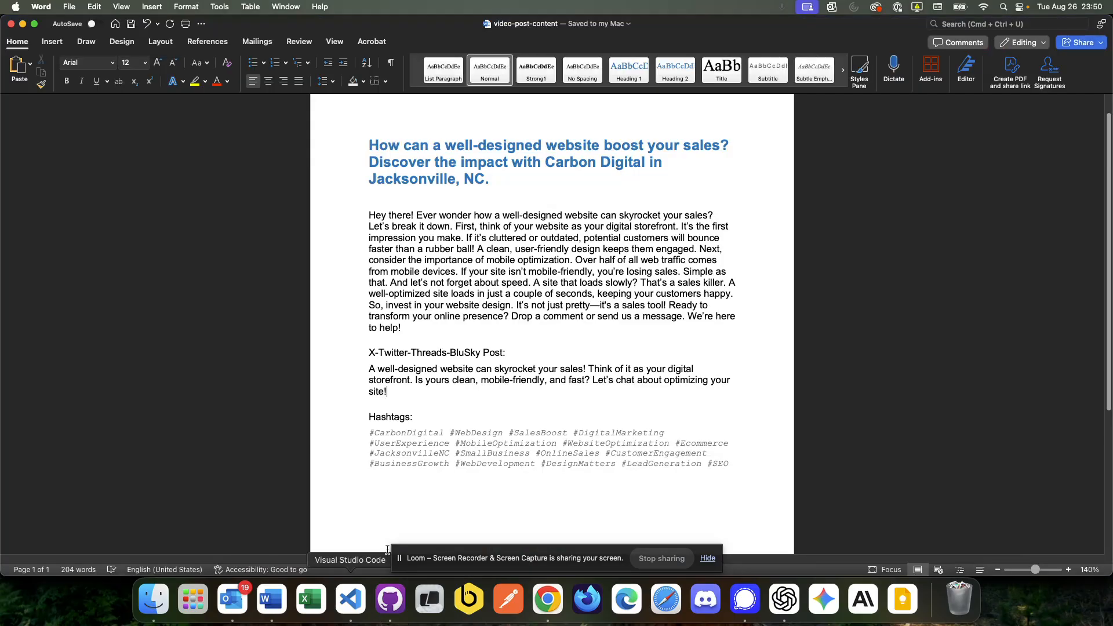
pyautogui.moveTo(497, 180); pyautogui.dragTo(319, 135)
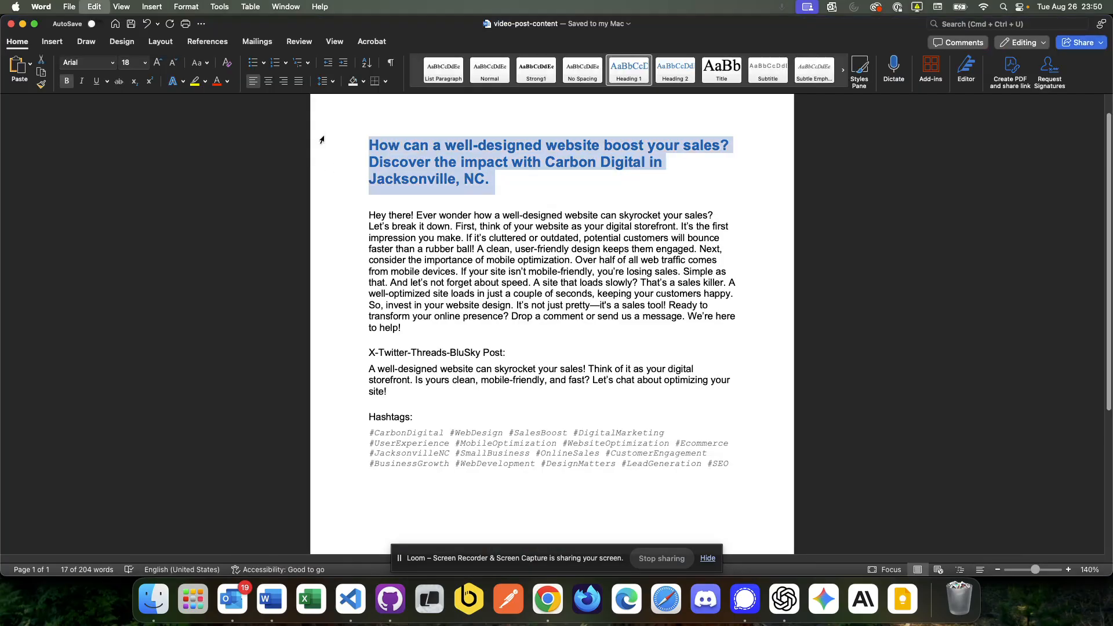
pyautogui.click(558, 603)
pyautogui.click(246, 158)
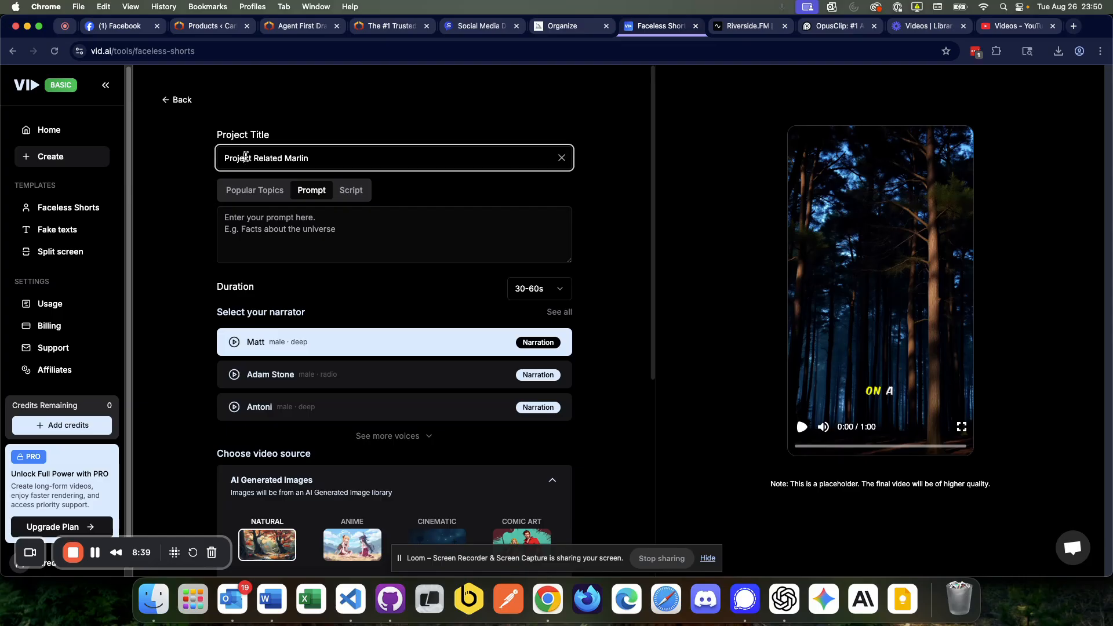
pyautogui.press('super+a')
pyautogui.press('super+v')
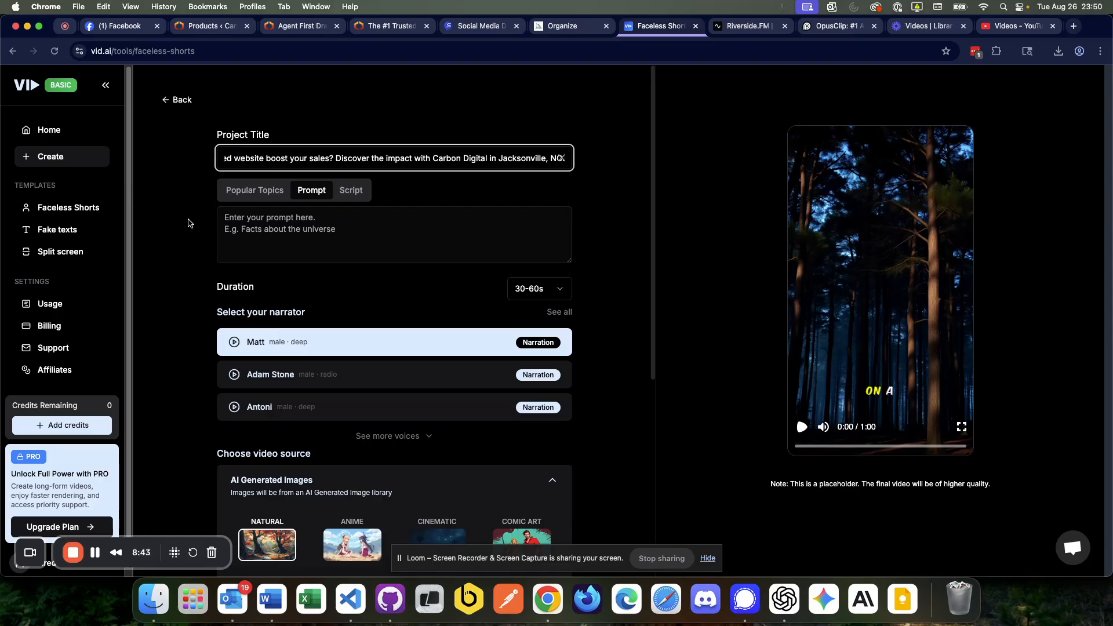
# Copy the video script paragraph from the video-post-content document in Word and paste it as the Script in Vid.AI's Faceless Shorts form
pyautogui.click(276, 605)
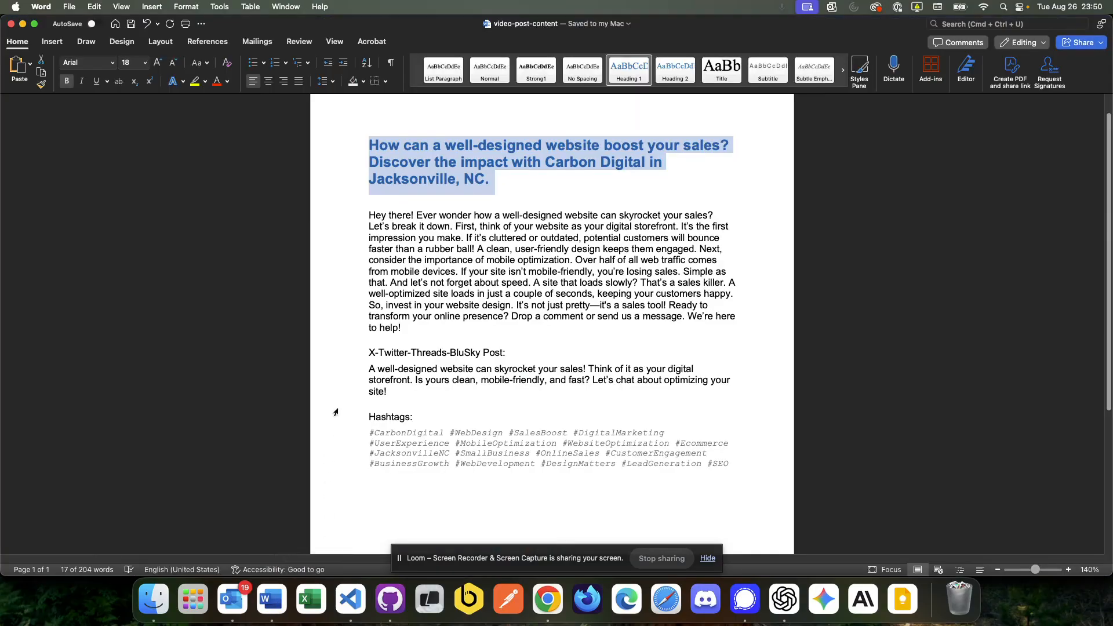
pyautogui.moveTo(411, 328); pyautogui.dragTo(349, 215)
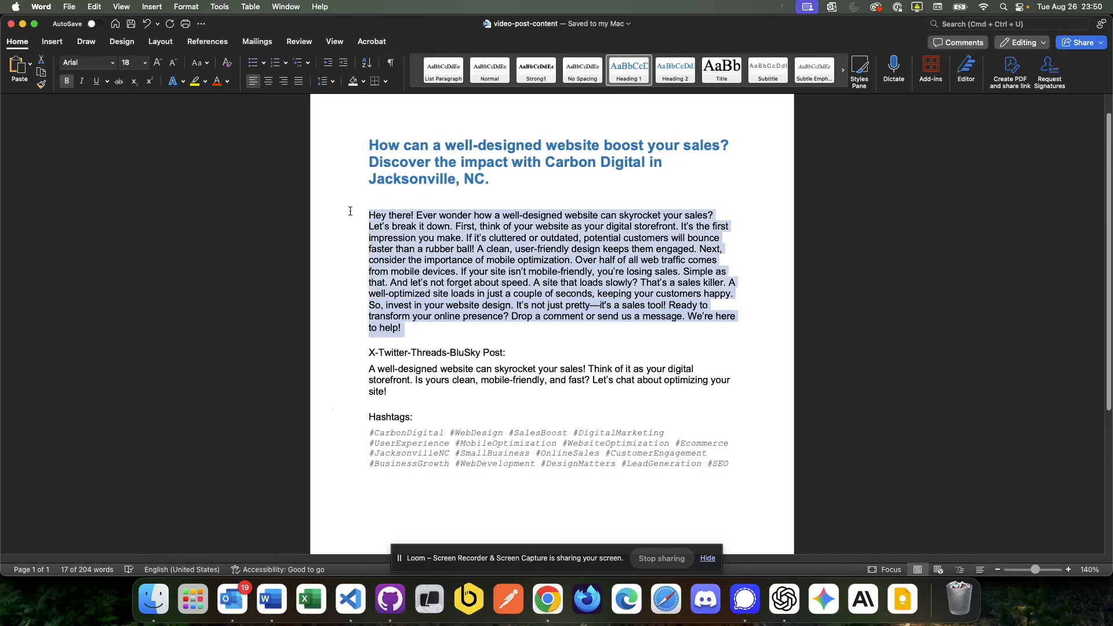
pyautogui.press('super+c')
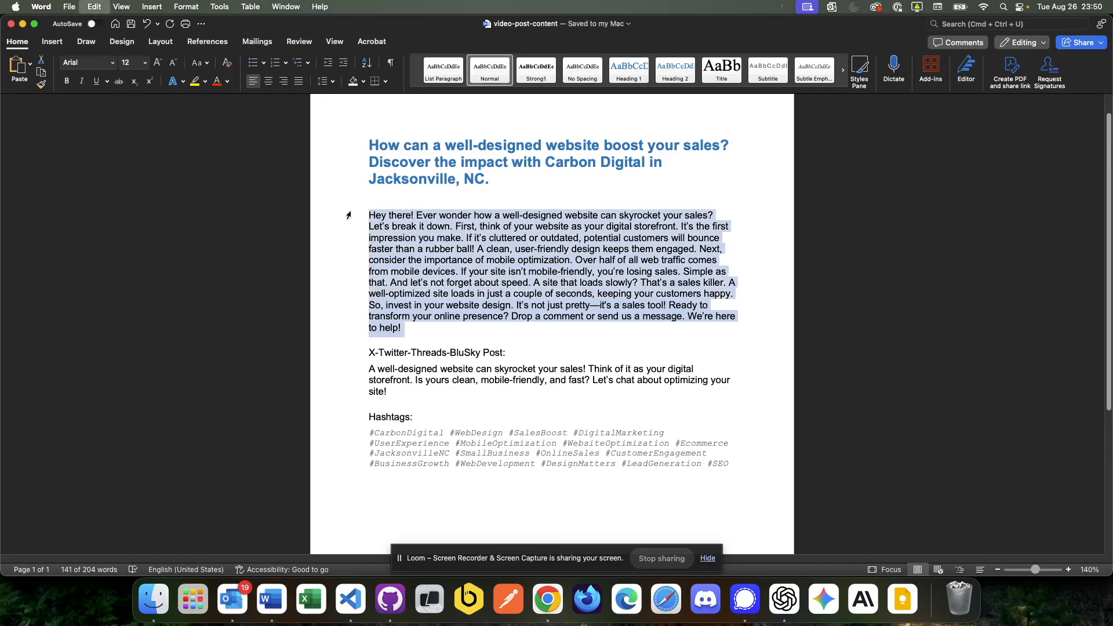
pyautogui.click(548, 606)
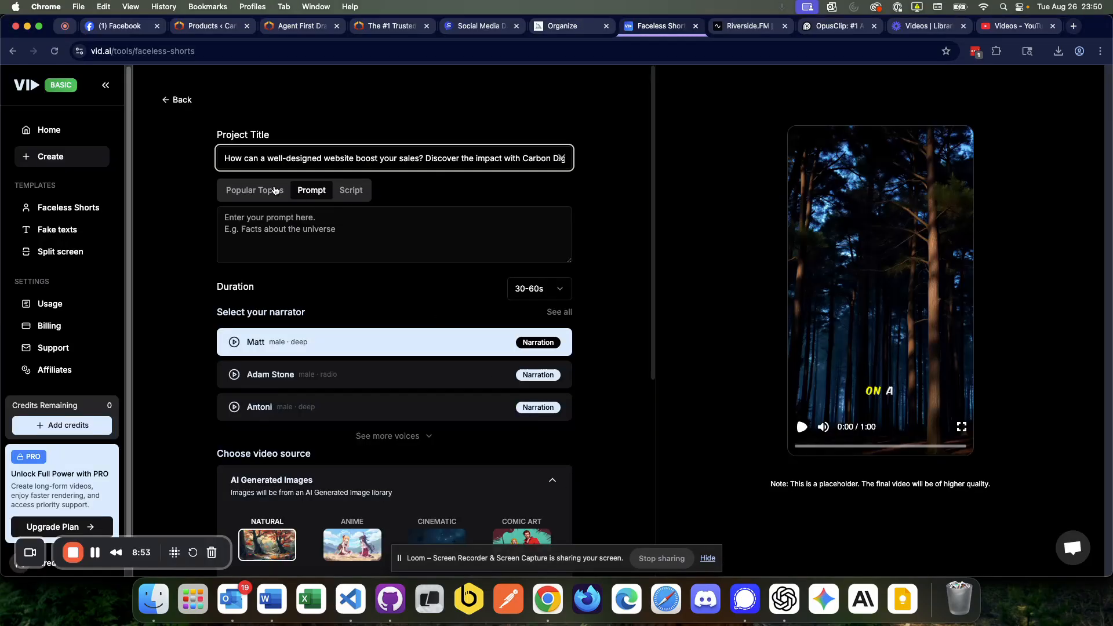
pyautogui.click(355, 193)
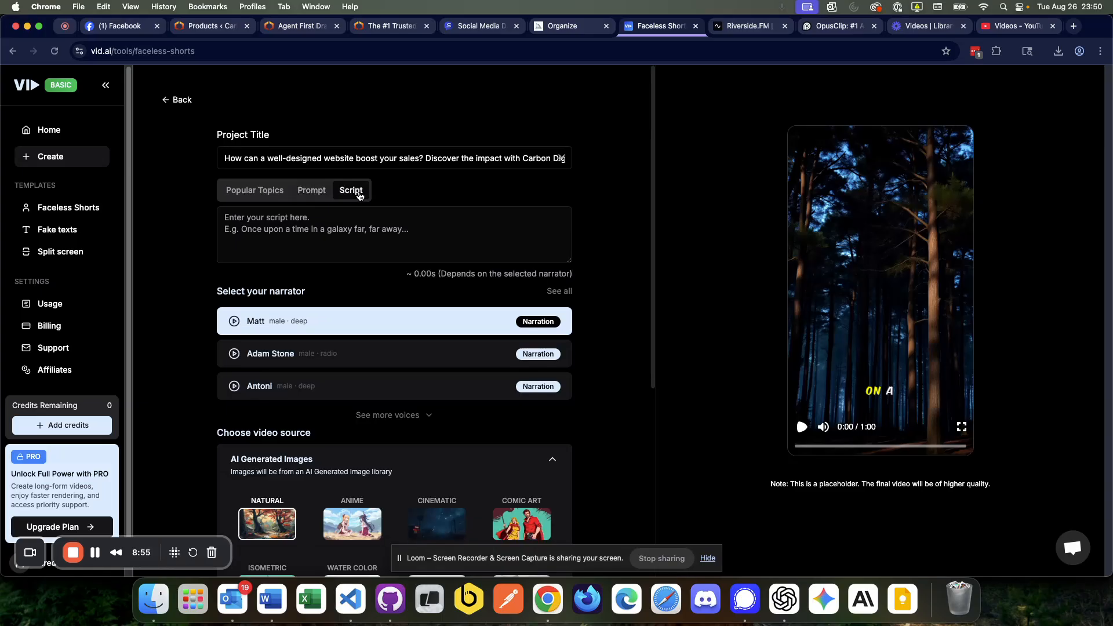
pyautogui.click(332, 233)
pyautogui.press('super+v')
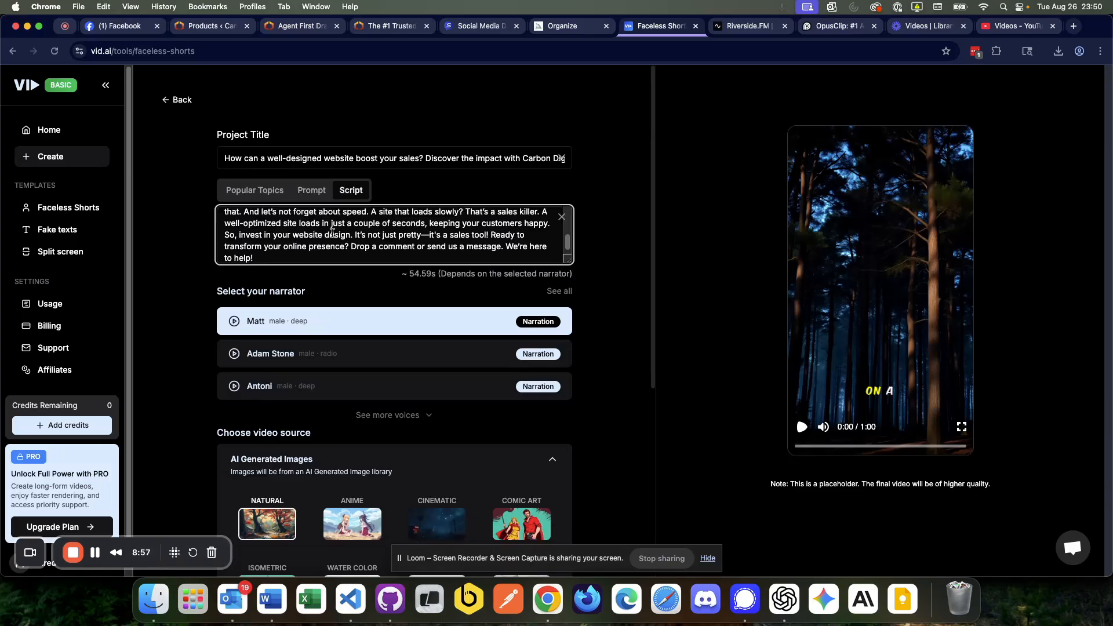
# Expand the narrator voice list and preview the Cinematic image style before returning the video source to Natural
pyautogui.moveTo(654, 200); pyautogui.dragTo(641, 314)
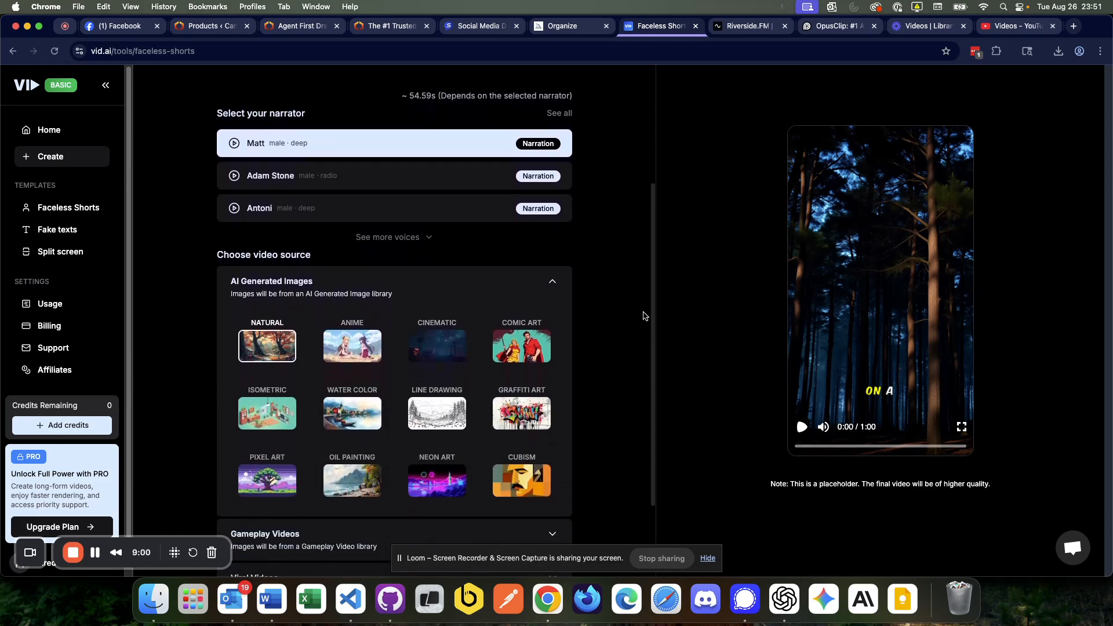
pyautogui.click(391, 238)
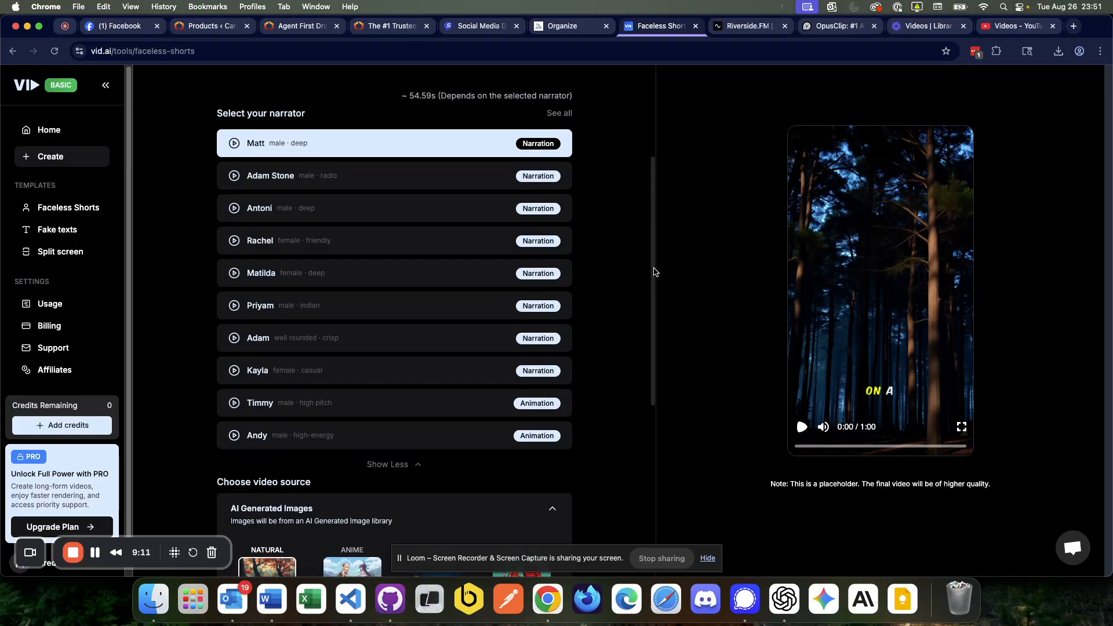
pyautogui.moveTo(654, 272); pyautogui.dragTo(661, 460)
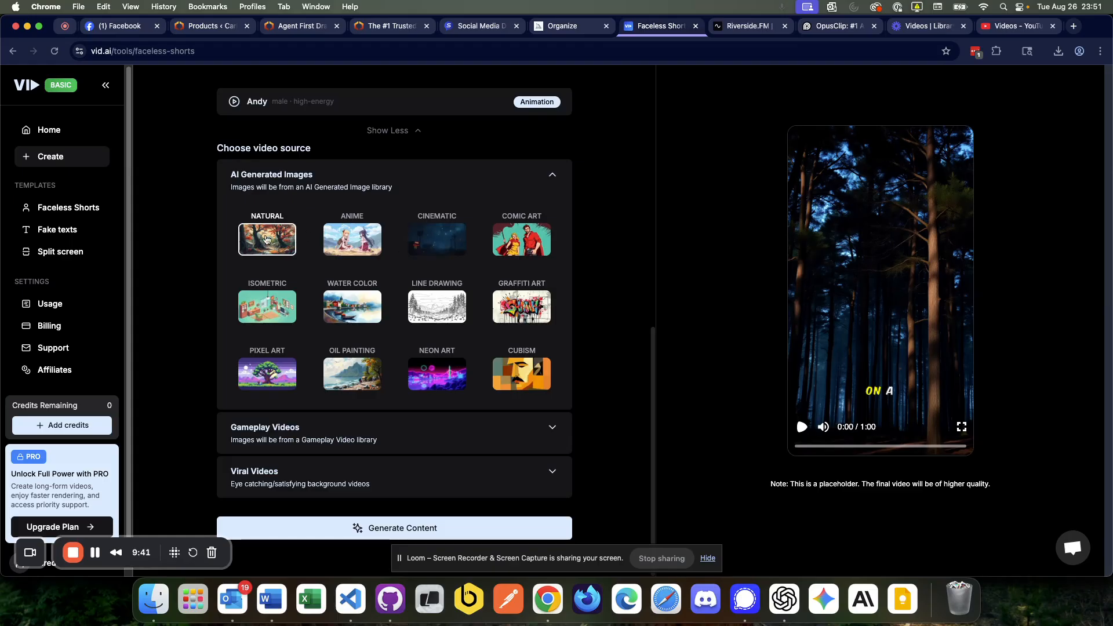
pyautogui.click(438, 246)
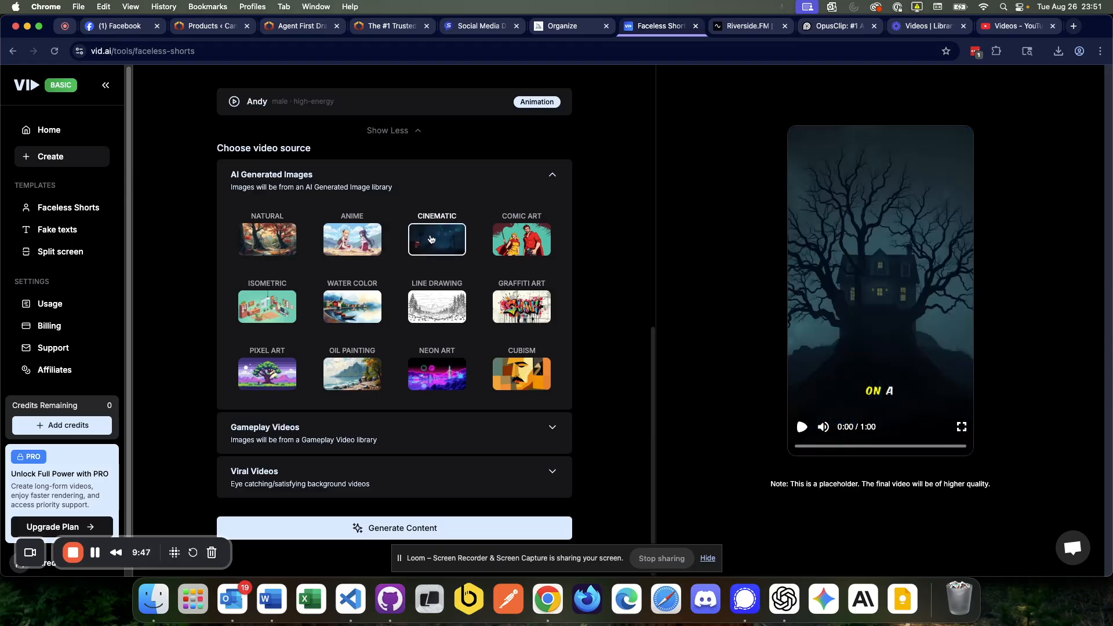
pyautogui.click(267, 236)
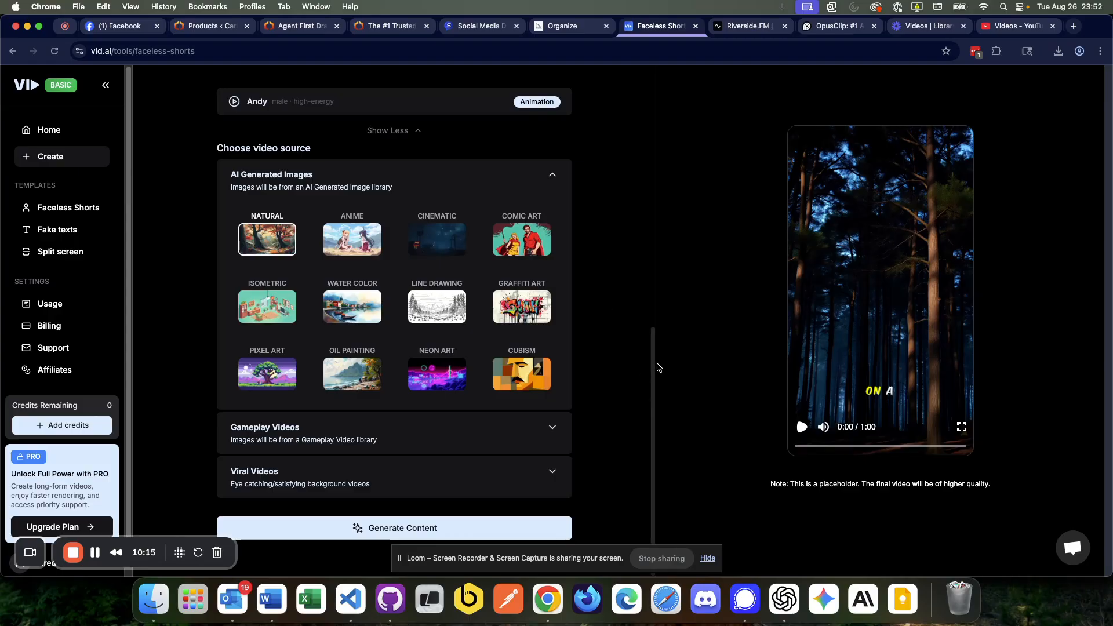
# Examine the estimated video duration shown beneath the script and its note about the selected narrator
pyautogui.moveTo(660, 367); pyautogui.dragTo(652, 99)
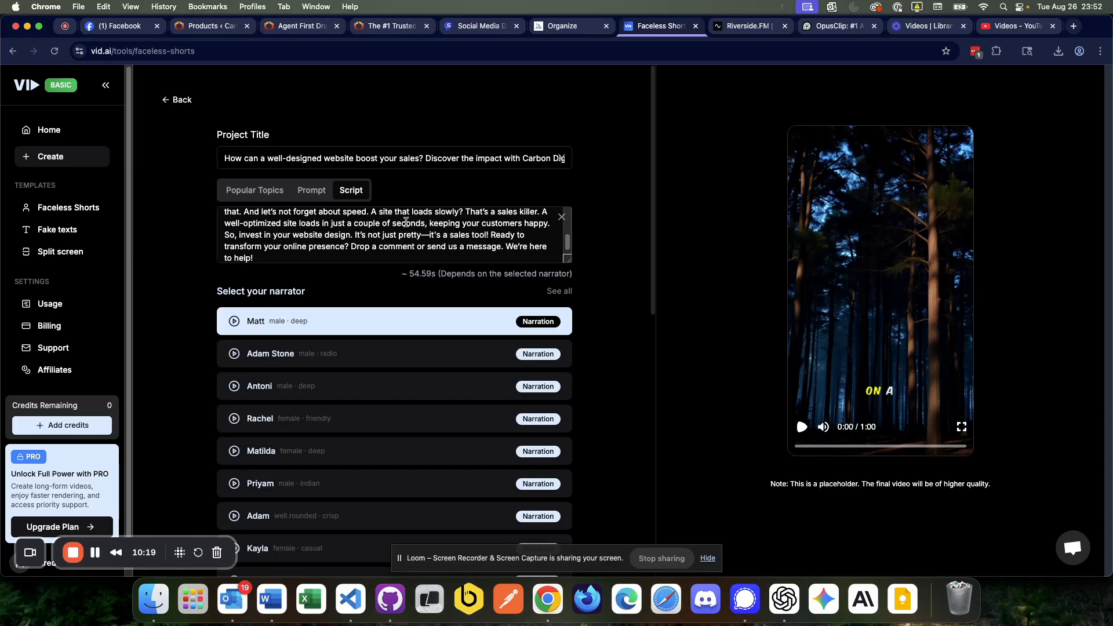
pyautogui.moveTo(572, 274); pyautogui.dragTo(389, 275)
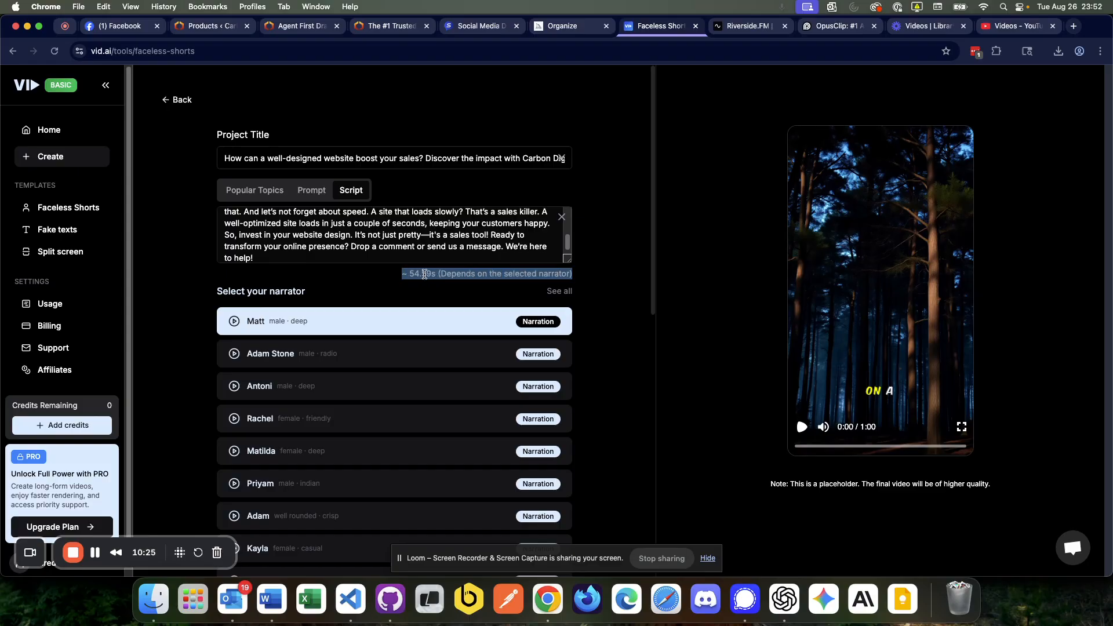
pyautogui.click(654, 238)
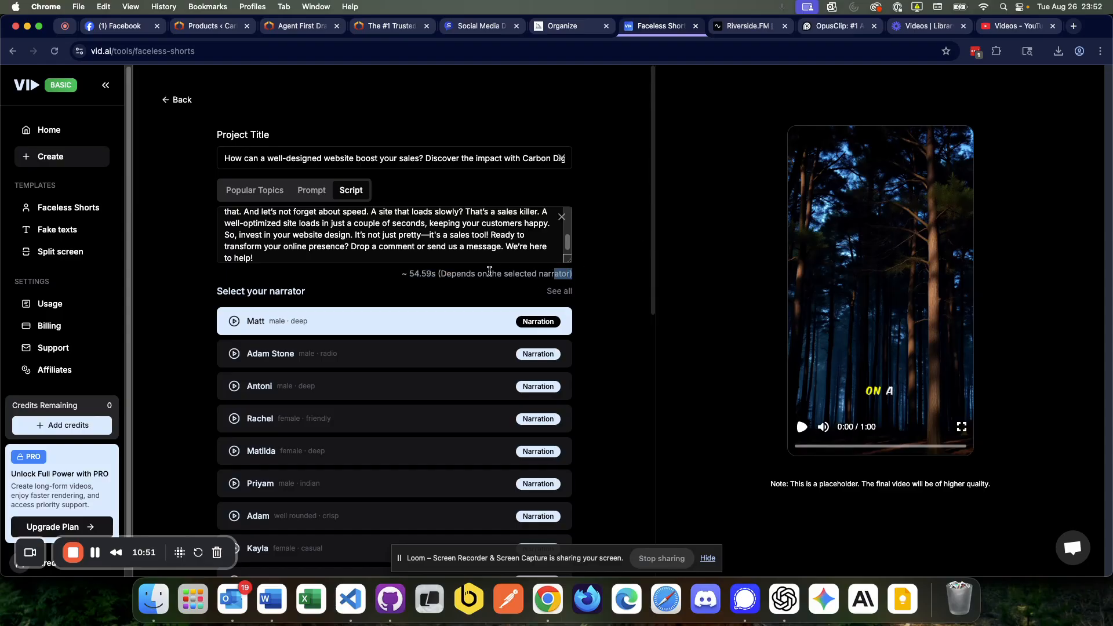
pyautogui.moveTo(400, 274); pyautogui.dragTo(580, 273)
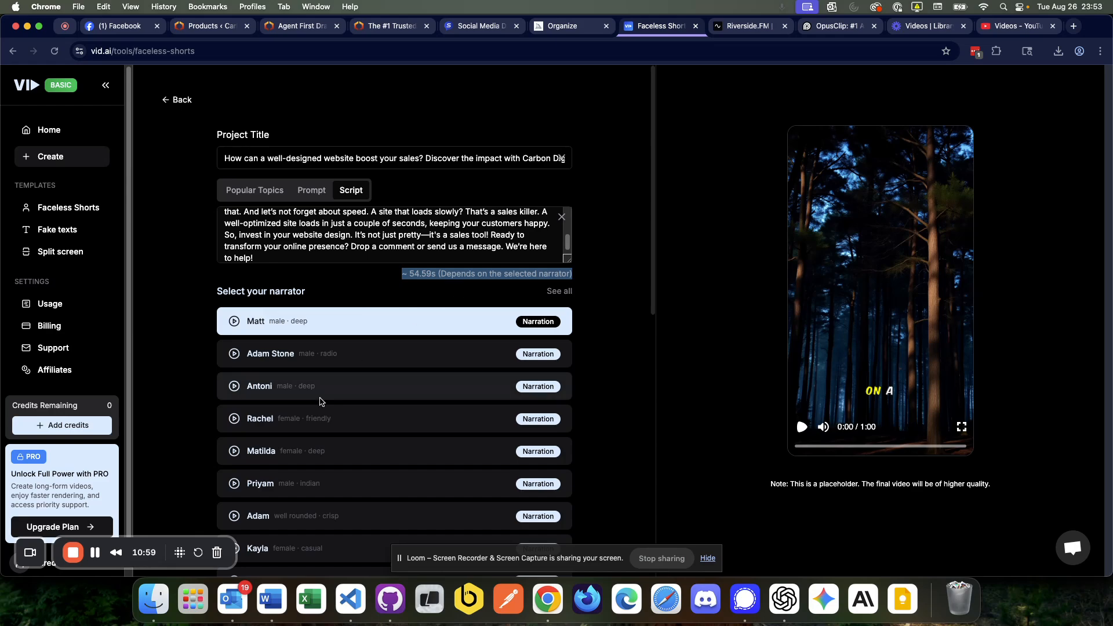
pyautogui.click(445, 285)
pyautogui.moveTo(401, 273); pyautogui.dragTo(576, 273)
pyautogui.moveTo(445, 275); pyautogui.dragTo(399, 285)
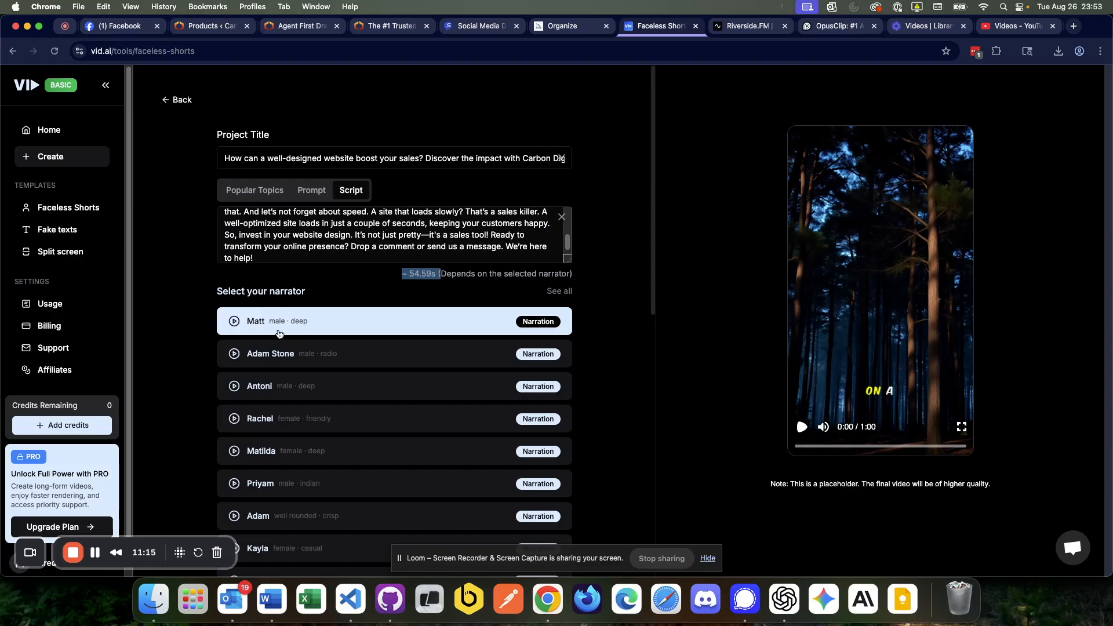
# Return to Word and close the video-post-content document
pyautogui.click(270, 603)
pyautogui.click(531, 283)
pyautogui.press('super+w')
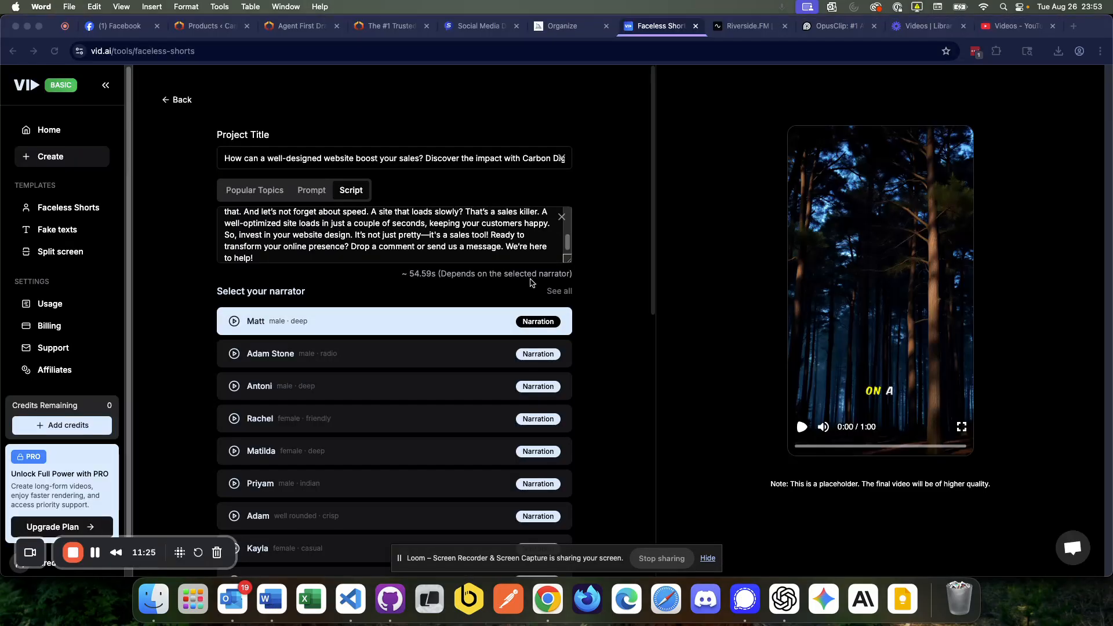
# Switch to Finder and select all topic folders inside Social's text-image folder to check how many there are
pyautogui.click(153, 599)
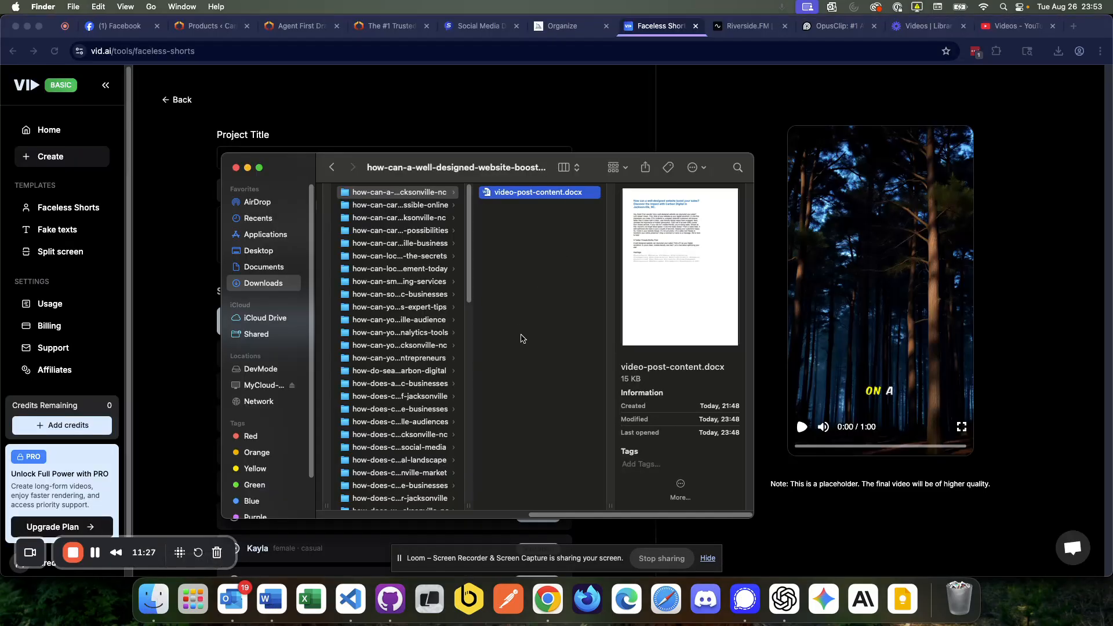
pyautogui.press('Left')
pyautogui.press('Left')
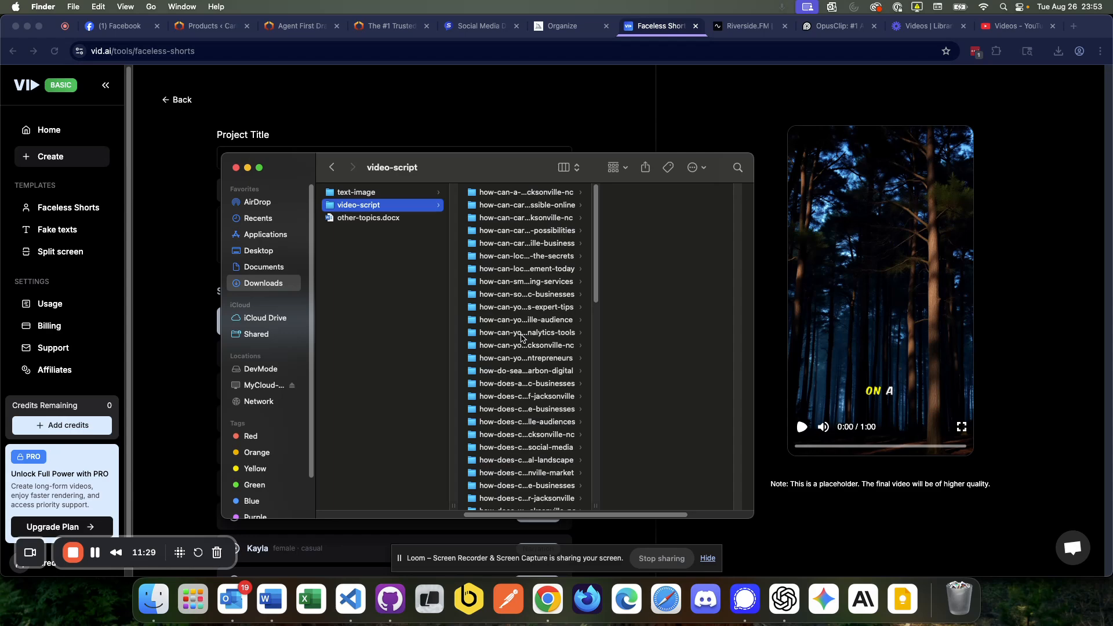
pyautogui.press('Left')
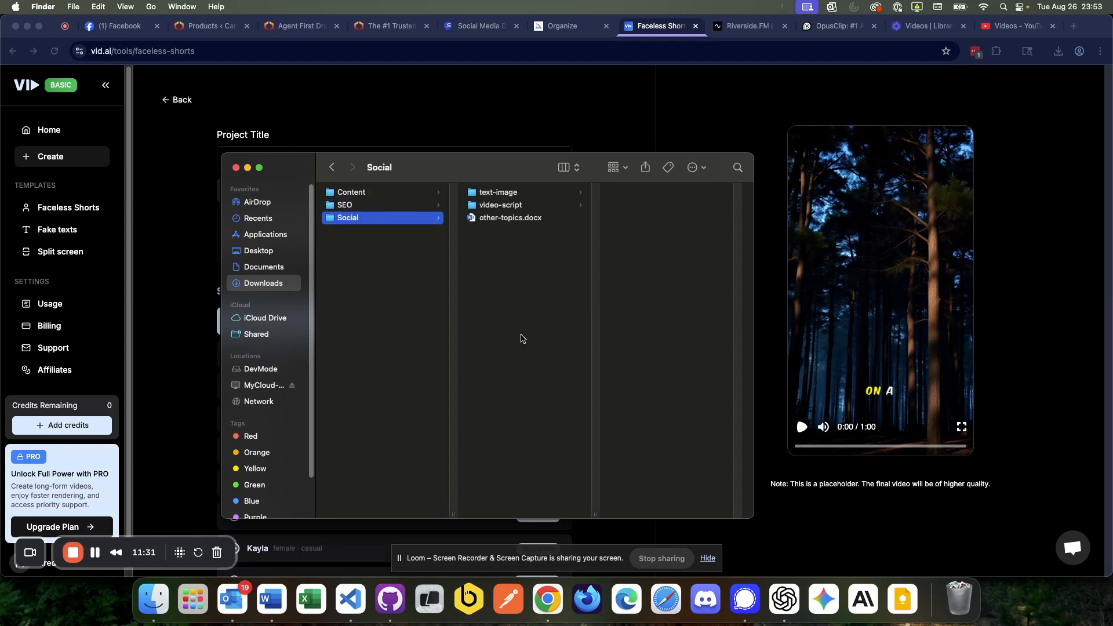
pyautogui.press('Right')
pyautogui.press('Right')
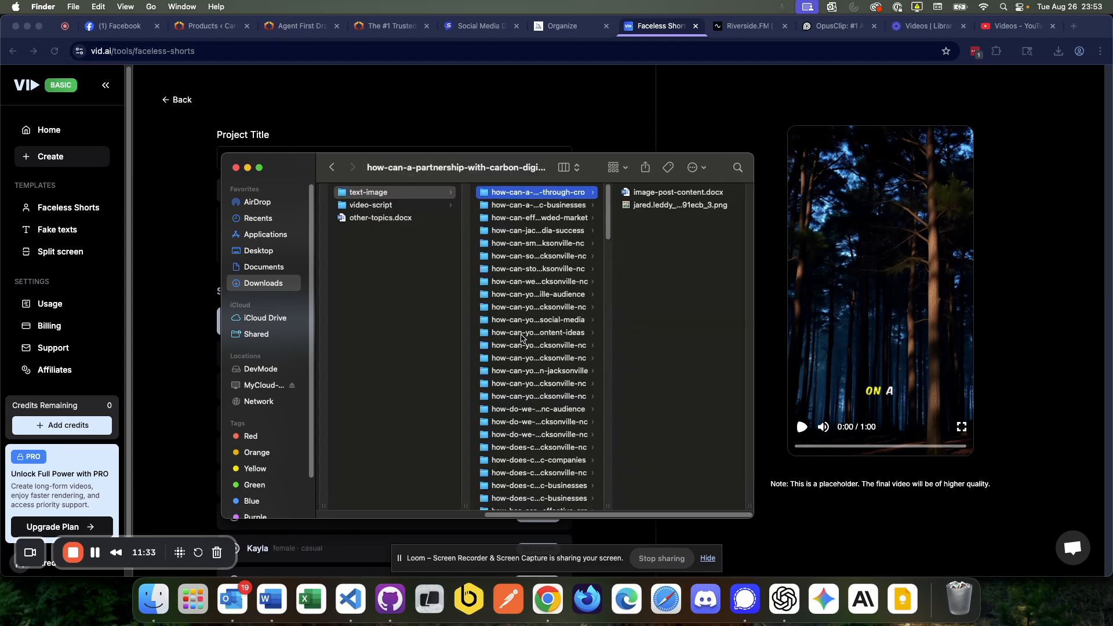
pyautogui.press('super+a')
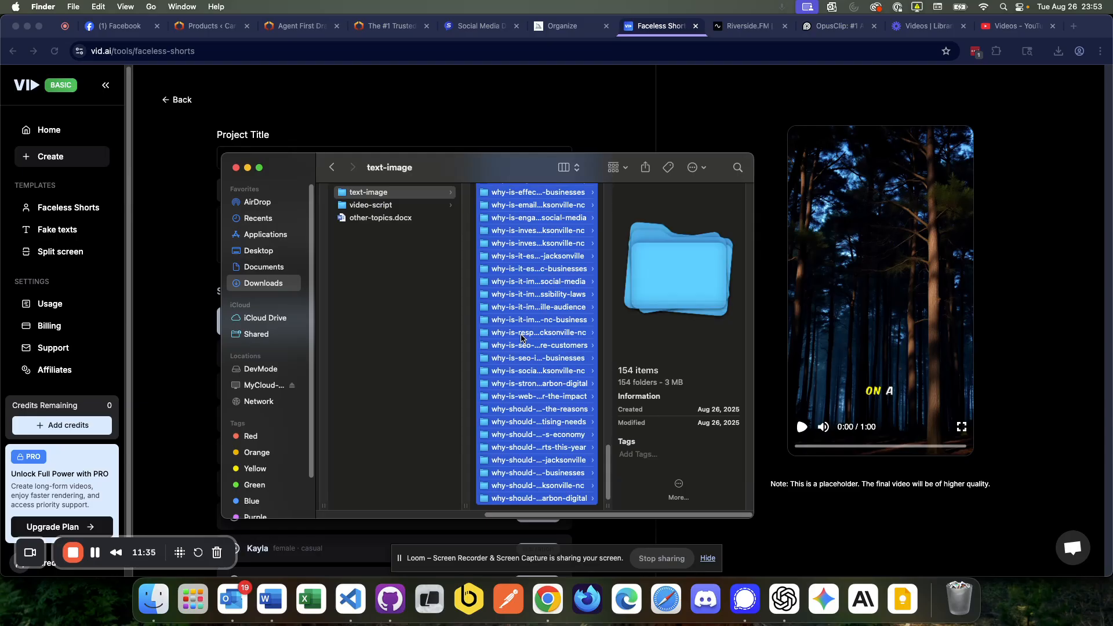
# Go back up to the CD Content folder and recheck the item count of Social's text-image folder
pyautogui.press('Left')
pyautogui.press('Left')
pyautogui.press('Left')
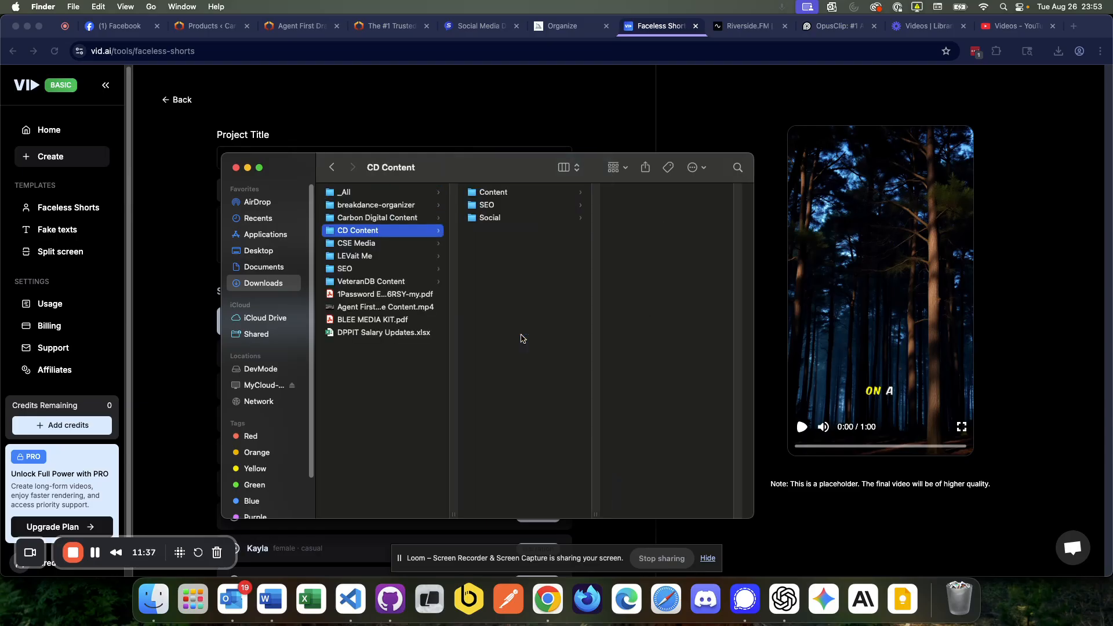
pyautogui.press('Right')
pyautogui.press('Down')
pyautogui.press('Down')
pyautogui.press('Right')
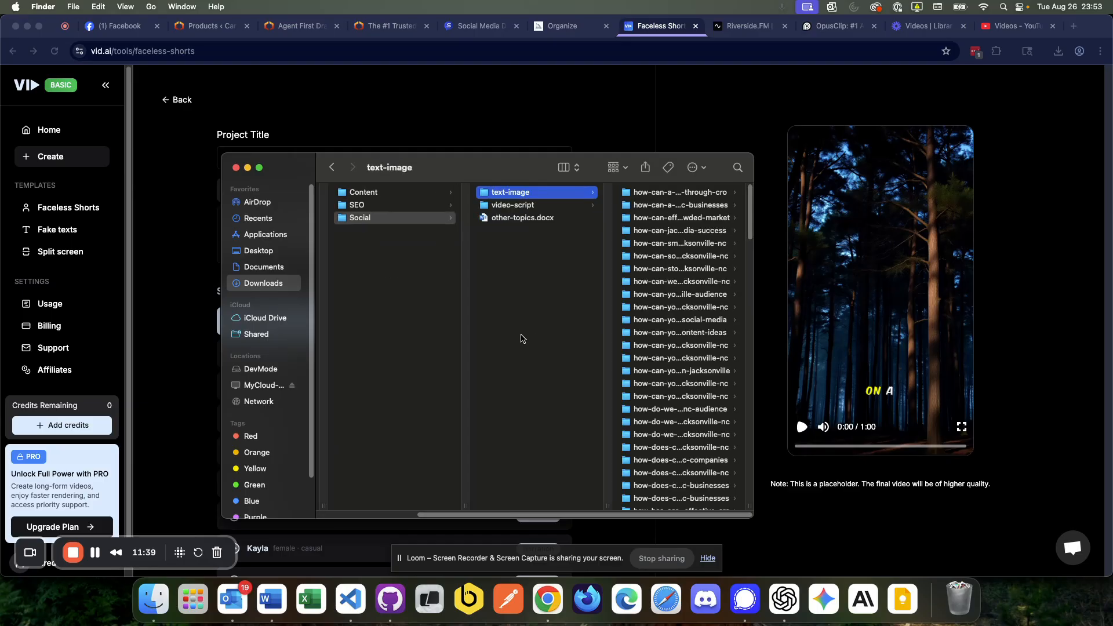
pyautogui.press('Right')
pyautogui.press('super+a')
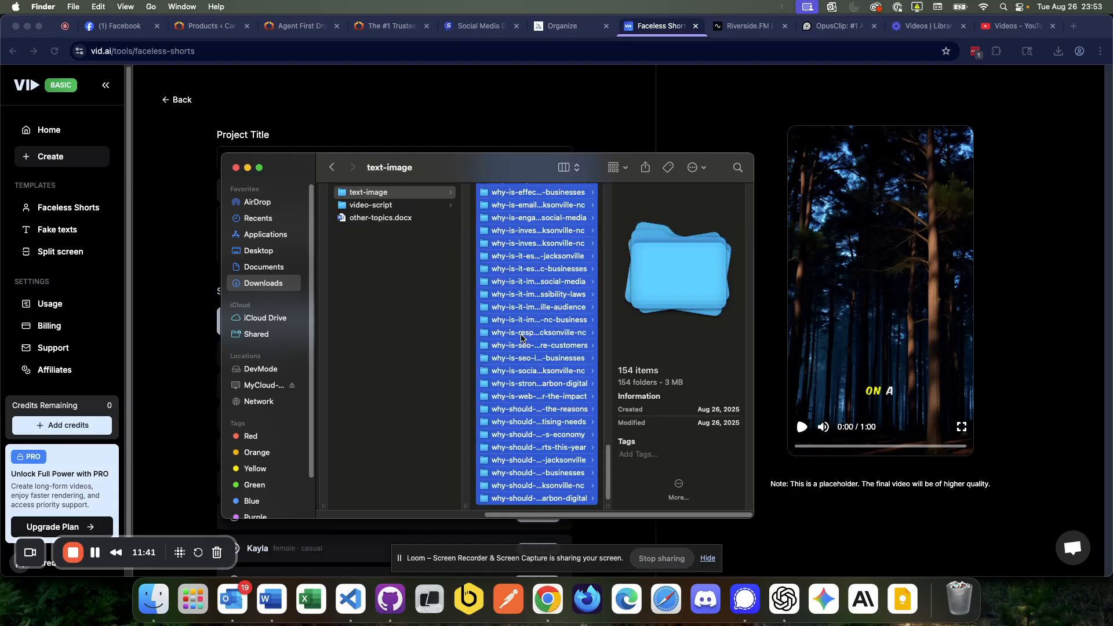
# Select all topic folders inside Social's video-script folder to check how many video scripts there are
pyautogui.press('Left')
pyautogui.press('Down')
pyautogui.press('Right')
pyautogui.press('super+a')
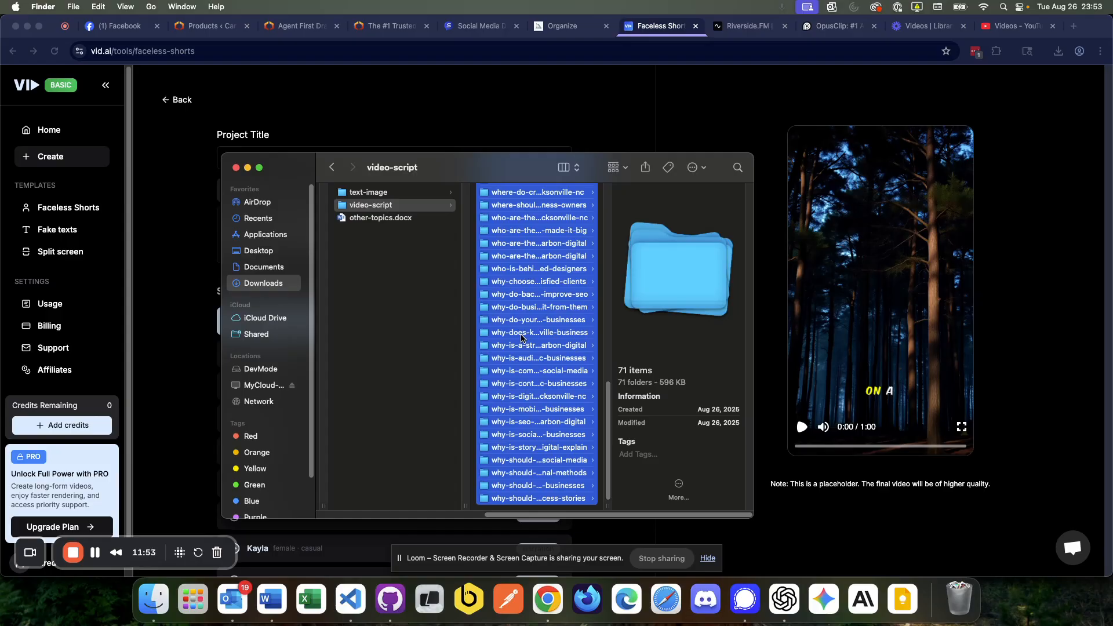
pyautogui.press('Left')
pyautogui.press('Up')
pyautogui.press('Down')
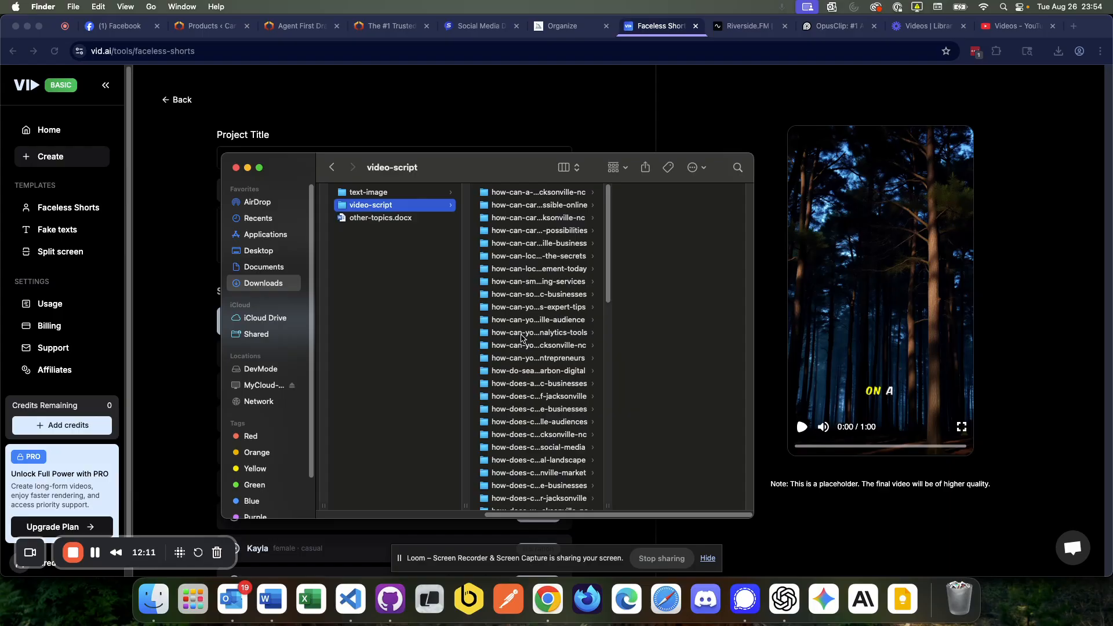
pyautogui.press('Right')
pyautogui.press('super+a')
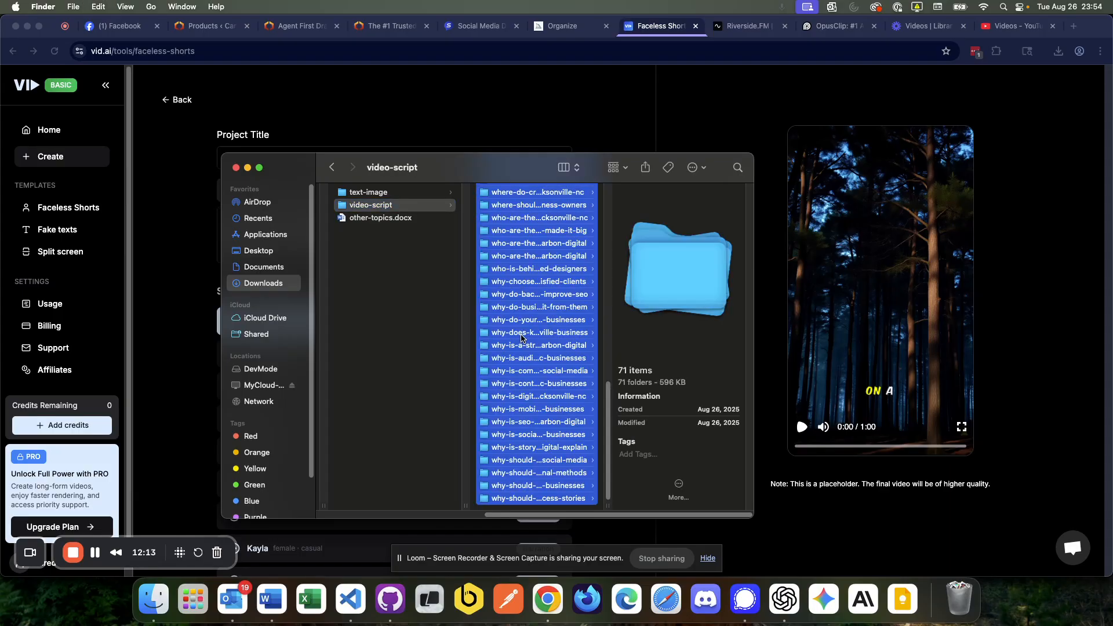
# Return to the Social folder and open other-topics.docx in Word
pyautogui.press('Left')
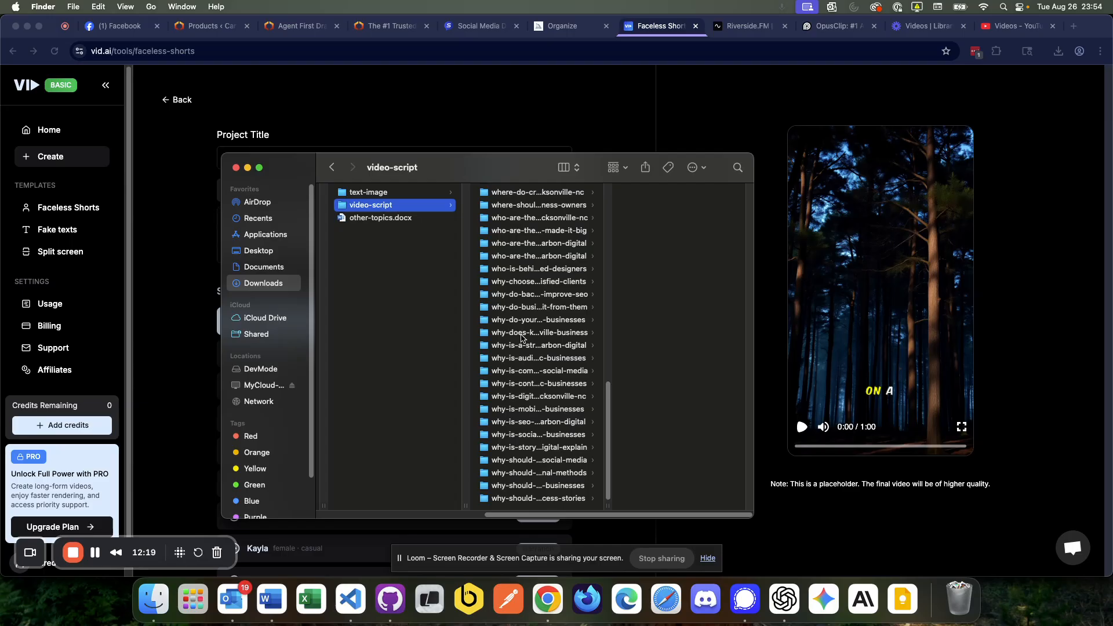
pyautogui.press('Up')
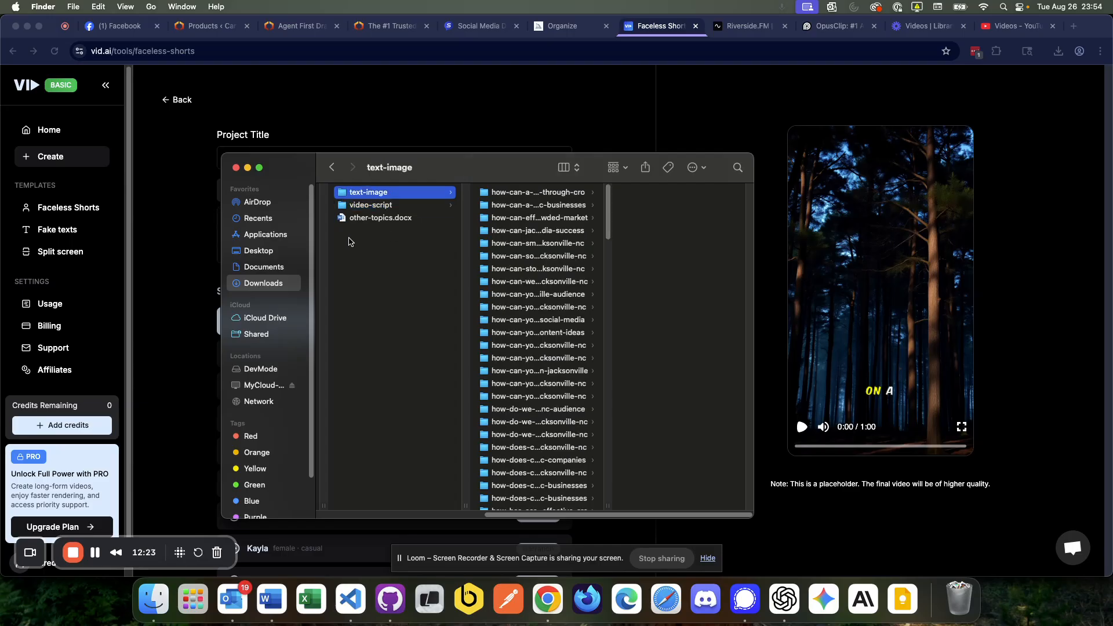
pyautogui.press('Left')
pyautogui.click(482, 223)
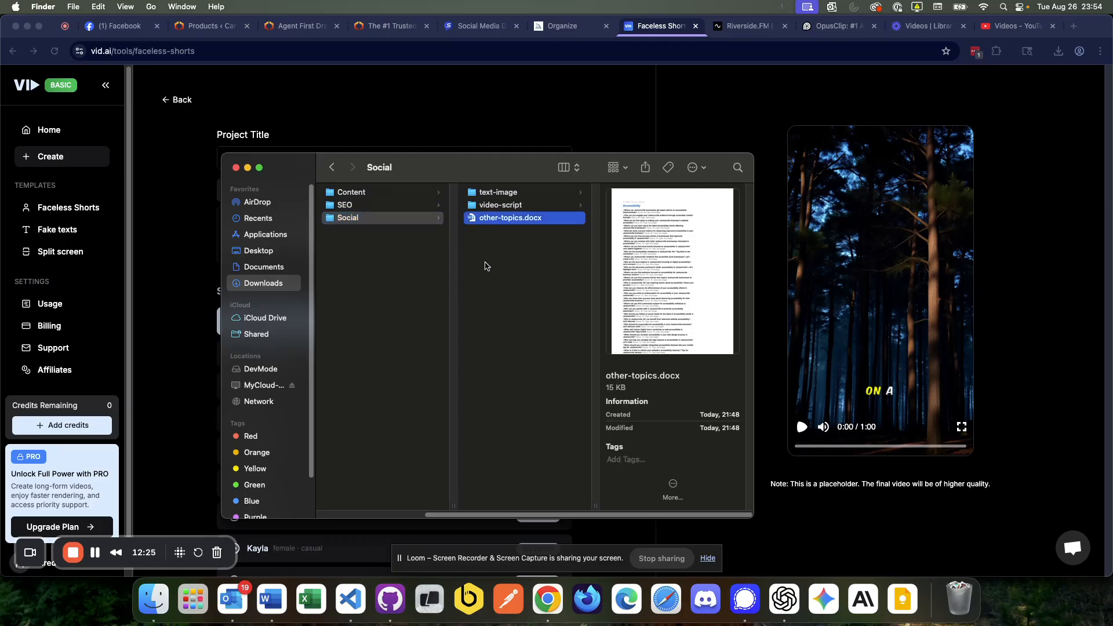
pyautogui.doubleClick(471, 221)
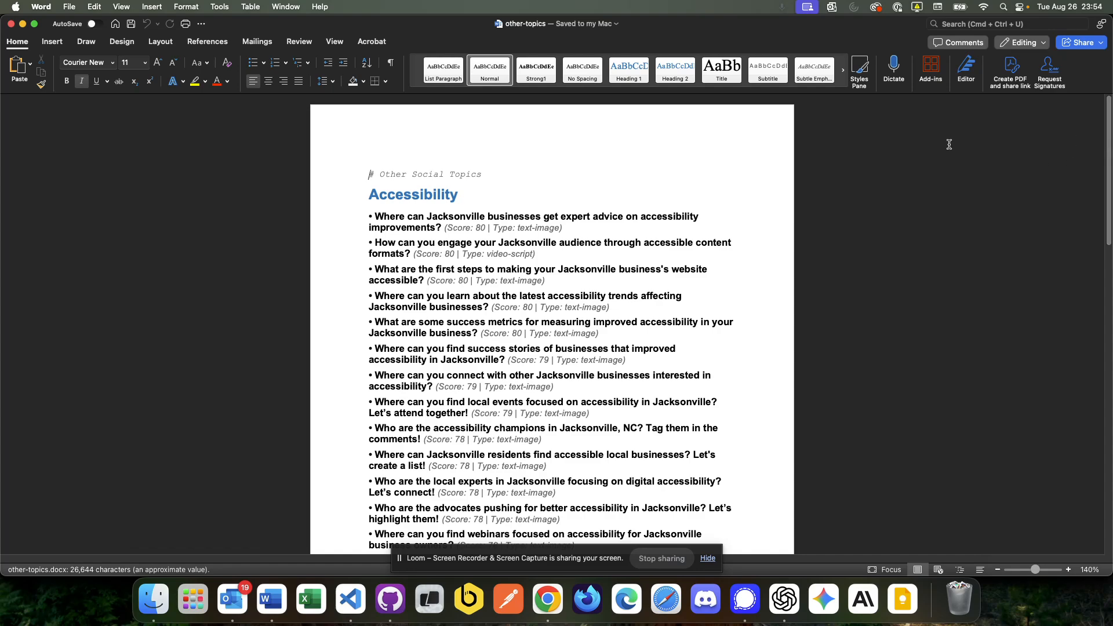
# Review the first topic under Accessibility in the other-topics document, including its score and content type
pyautogui.moveTo(367, 216); pyautogui.dragTo(586, 226)
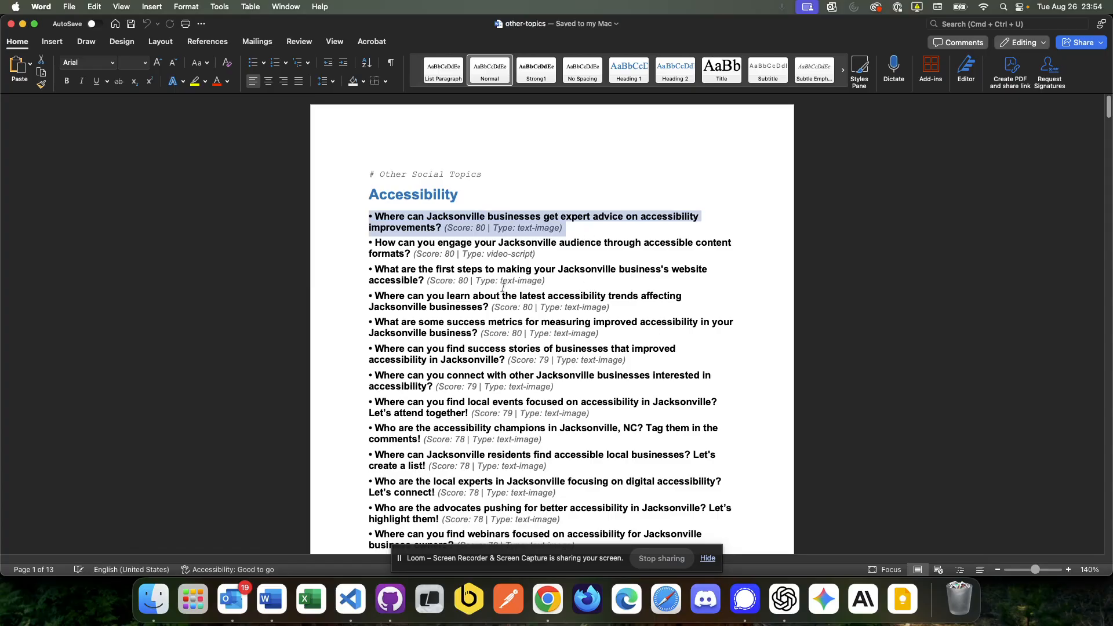
pyautogui.click(473, 255)
pyautogui.moveTo(446, 229); pyautogui.dragTo(489, 229)
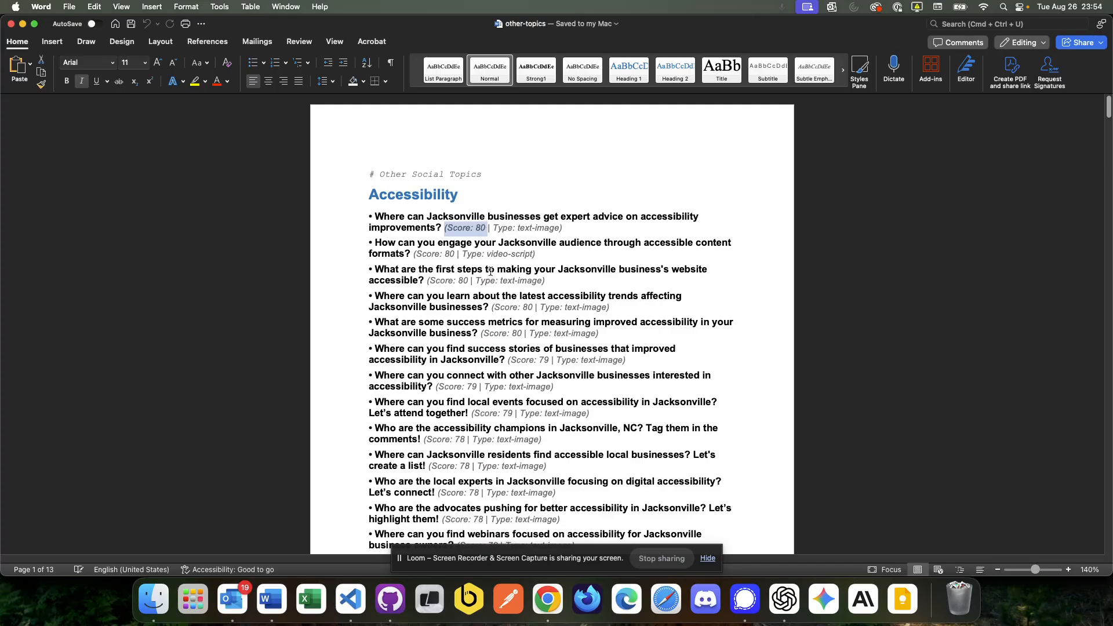
pyautogui.moveTo(562, 229); pyautogui.dragTo(493, 227)
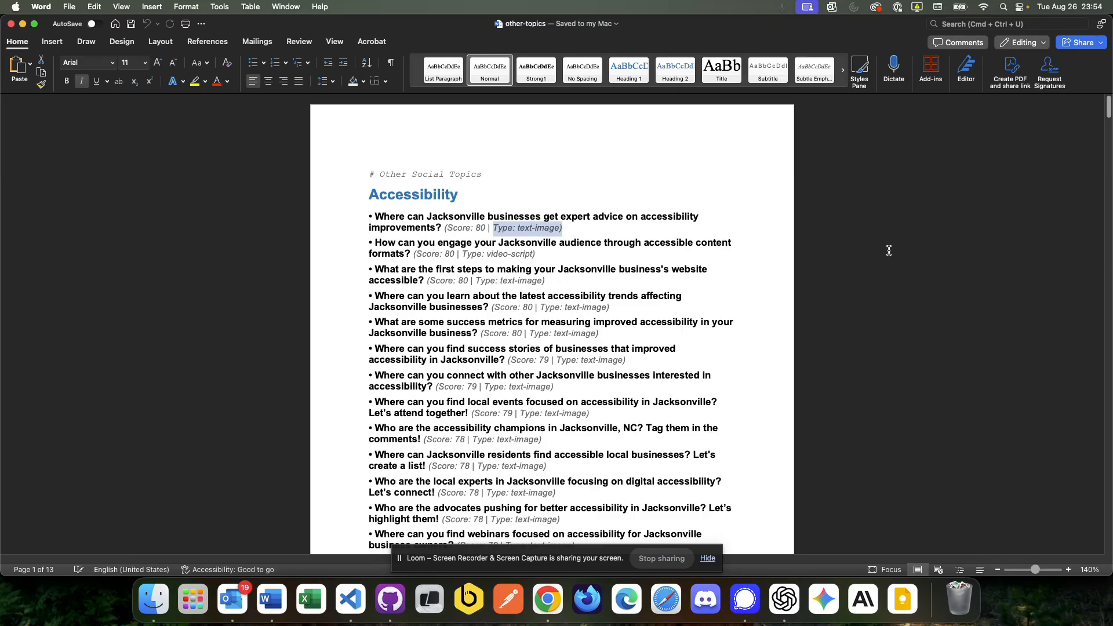
# Look through the topics and category headings in the other-topics document, including their scores and content types, and return to the Accessibility heading
pyautogui.click(607, 277)
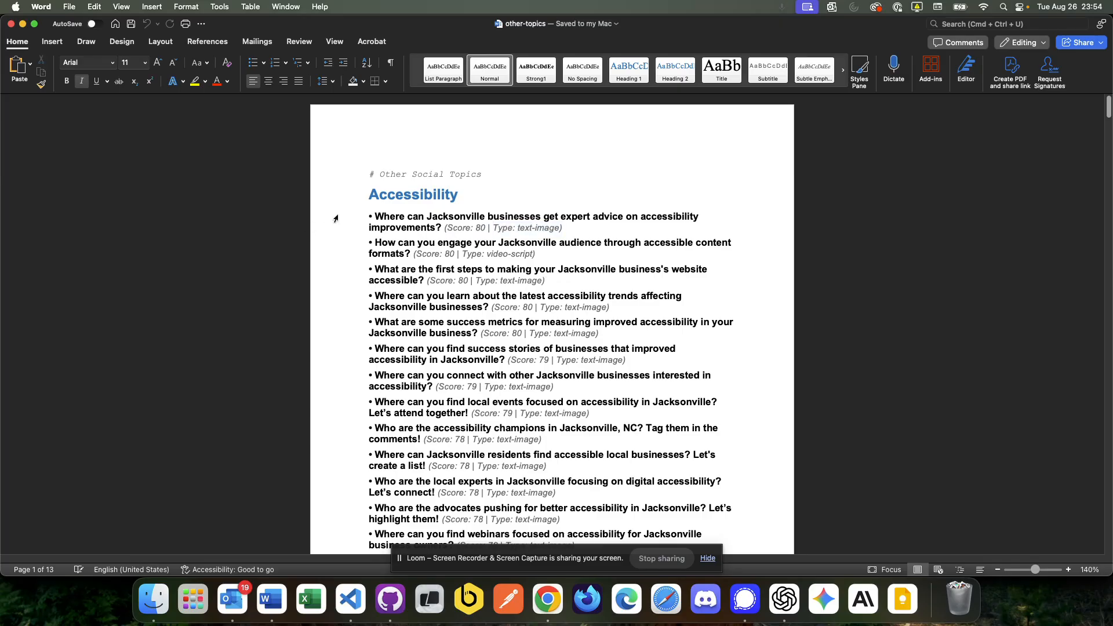
pyautogui.moveTo(364, 215); pyautogui.dragTo(615, 305)
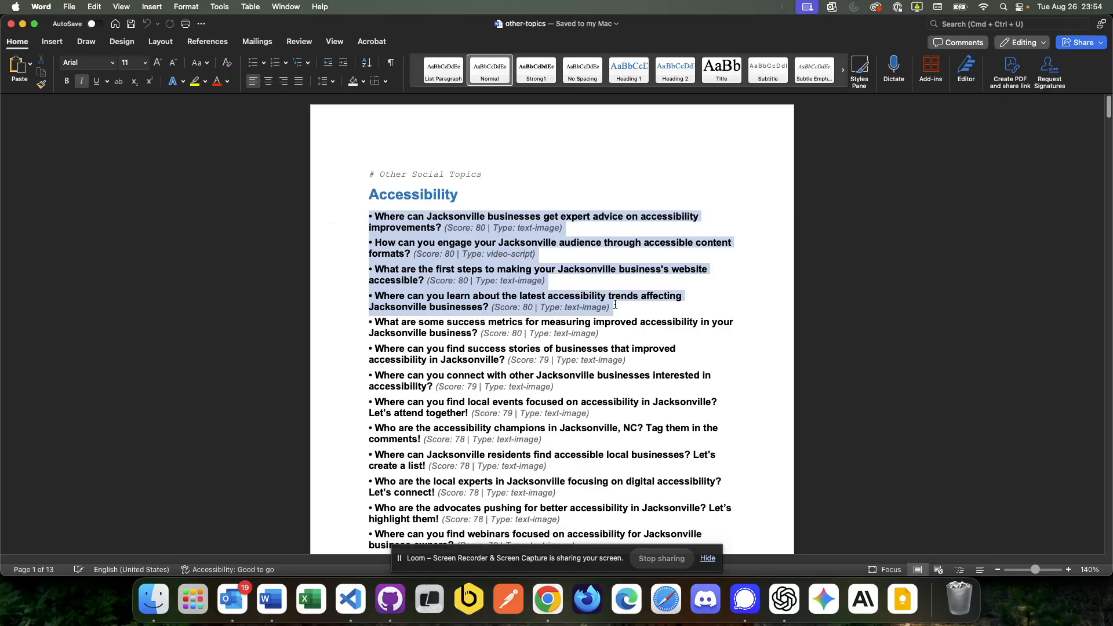
pyautogui.click(1102, 116)
pyautogui.moveTo(1107, 109); pyautogui.dragTo(1087, 200)
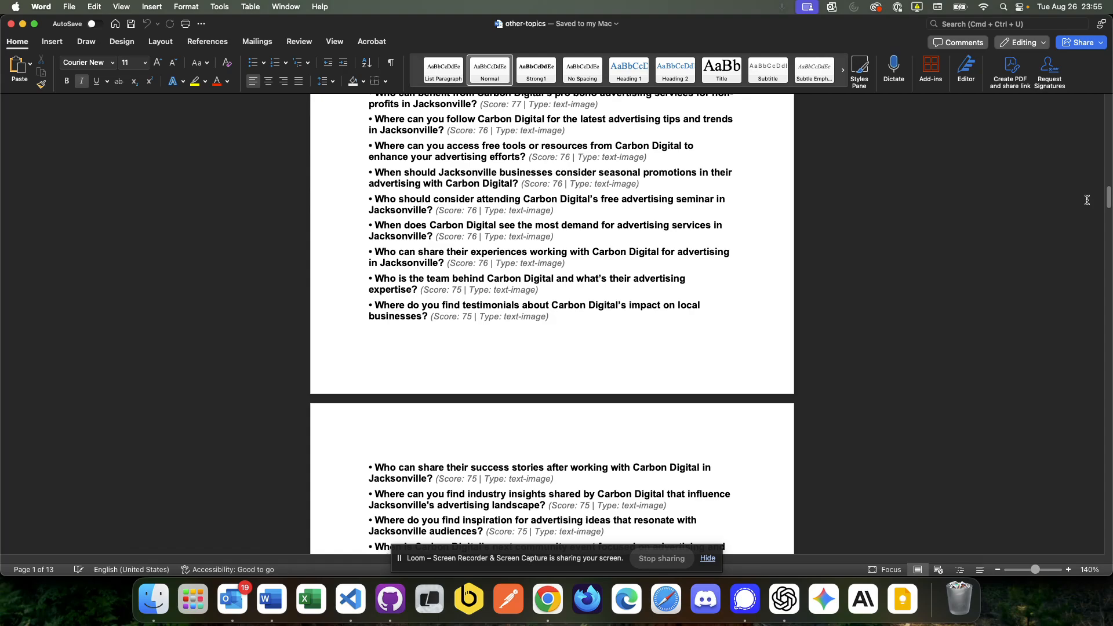
pyautogui.moveTo(1087, 200); pyautogui.dragTo(1082, 268)
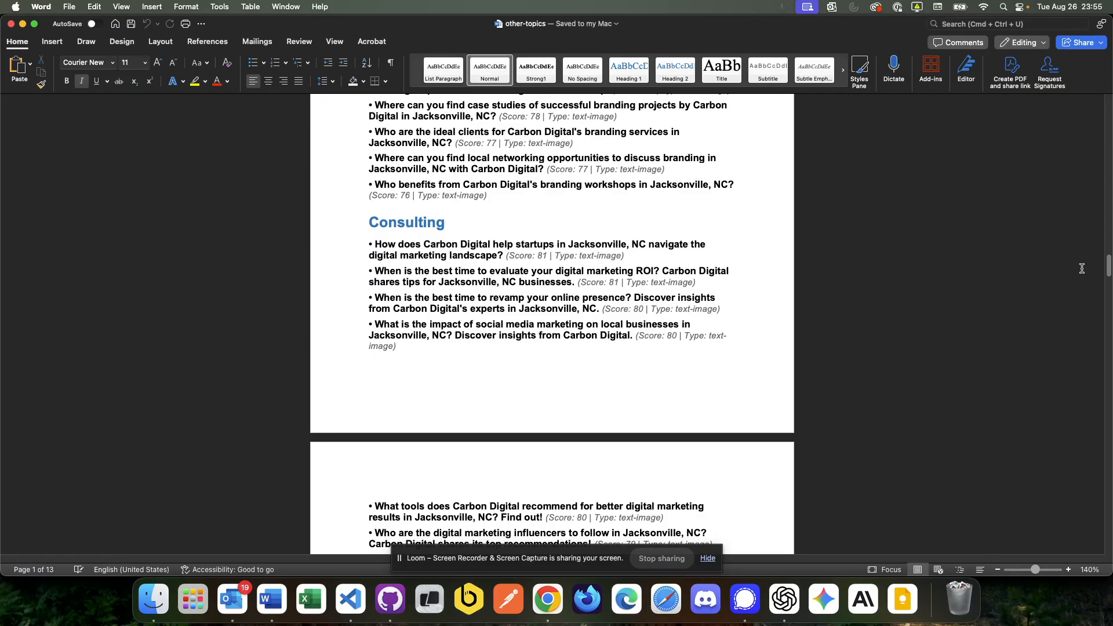
pyautogui.scroll(-20, 1081, 268)
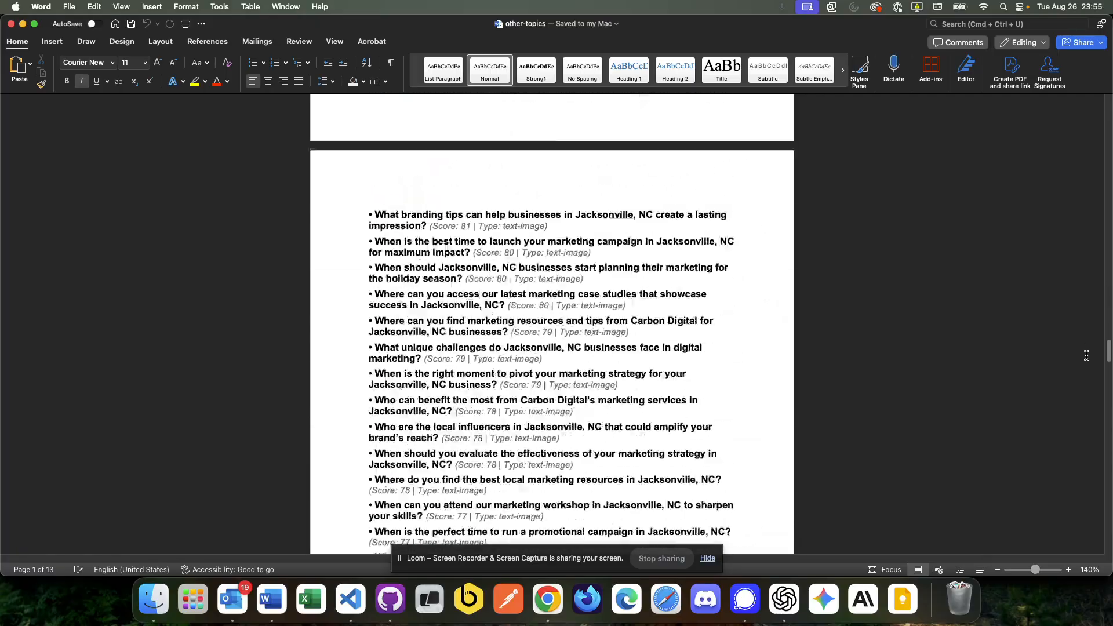
pyautogui.moveTo(1082, 372); pyautogui.dragTo(1087, 80)
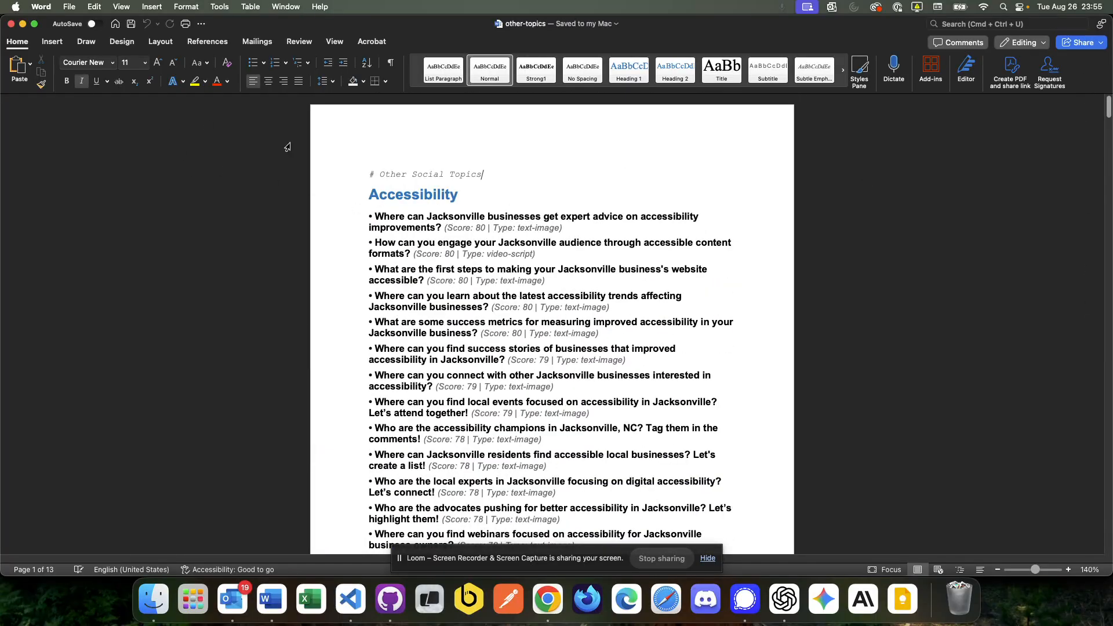
pyautogui.moveTo(371, 195); pyautogui.dragTo(477, 202)
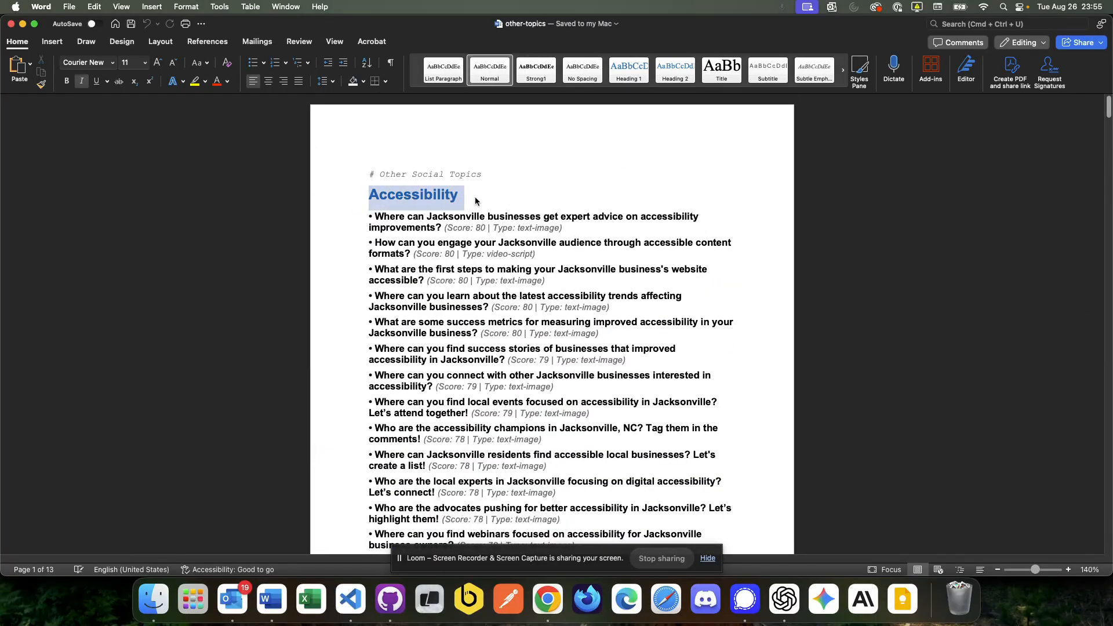
# Switch from Word to Finder, go back up to the CD Content folder, and bring the Vid.AI page forward
pyautogui.click(198, 178)
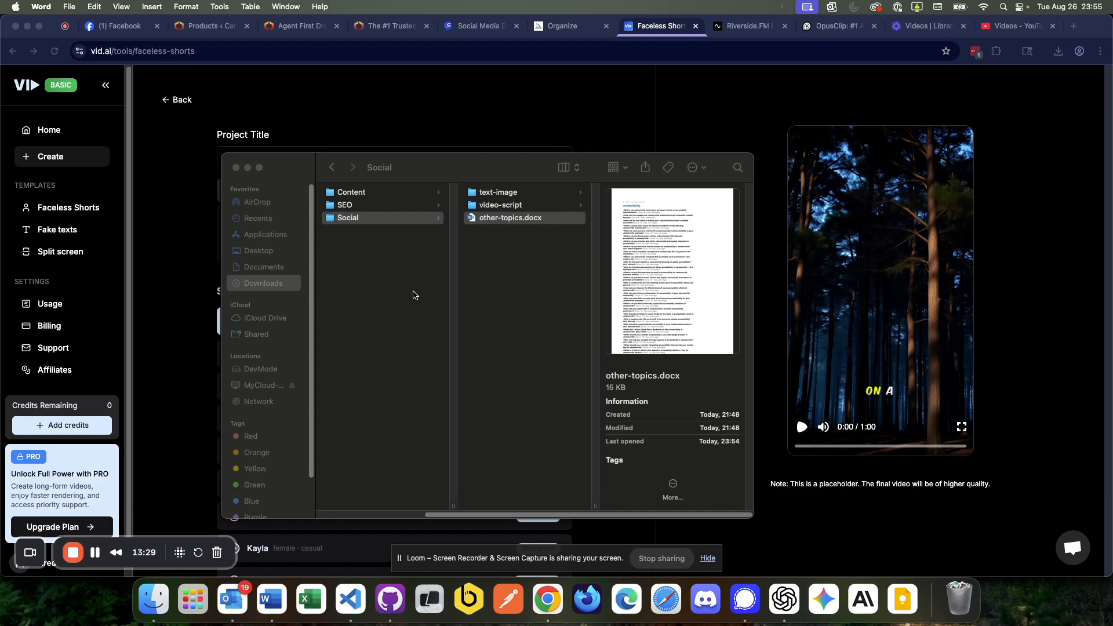
pyautogui.click(440, 262)
pyautogui.press('super+Up')
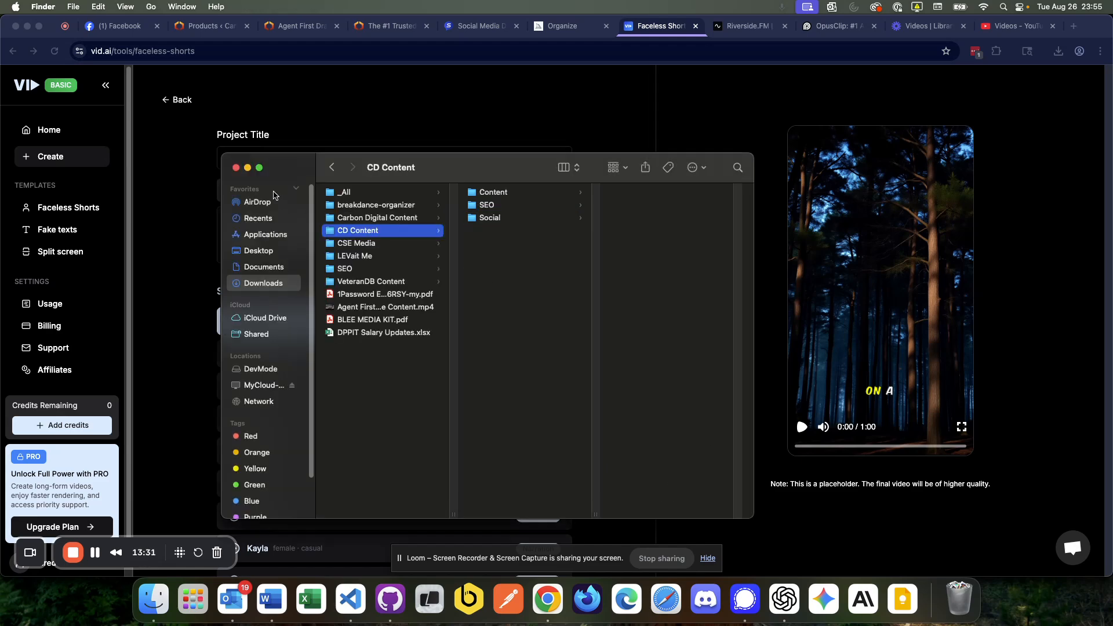
pyautogui.click(457, 82)
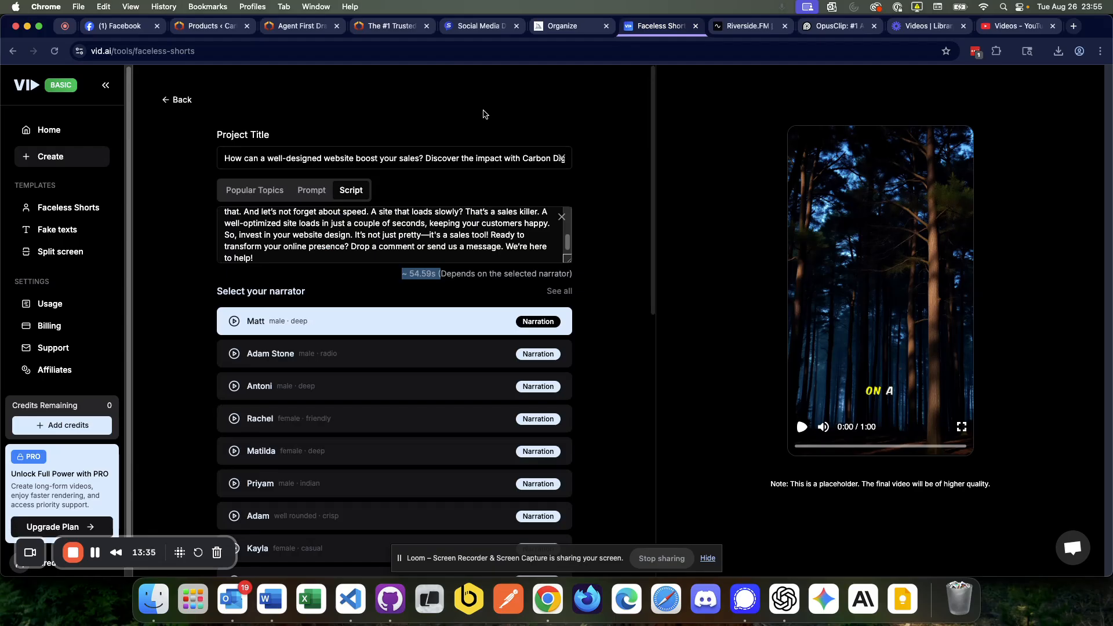
# In Finder, preview video-post-content.docx inside the first topic folder of Social's video-script folder
pyautogui.click(154, 599)
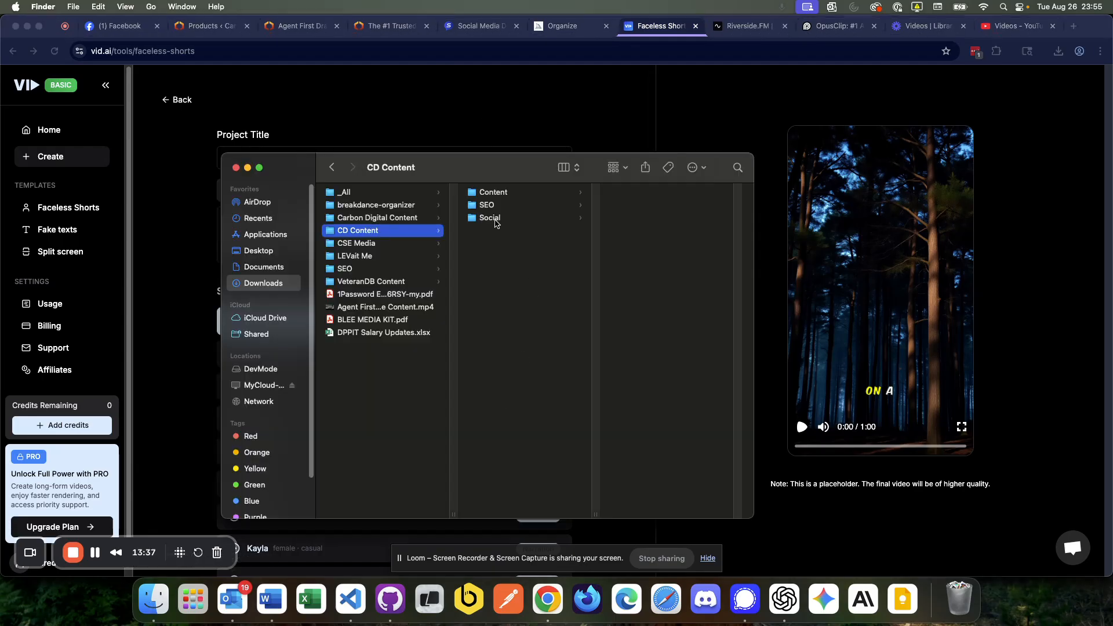
pyautogui.click(495, 220)
pyautogui.click(641, 208)
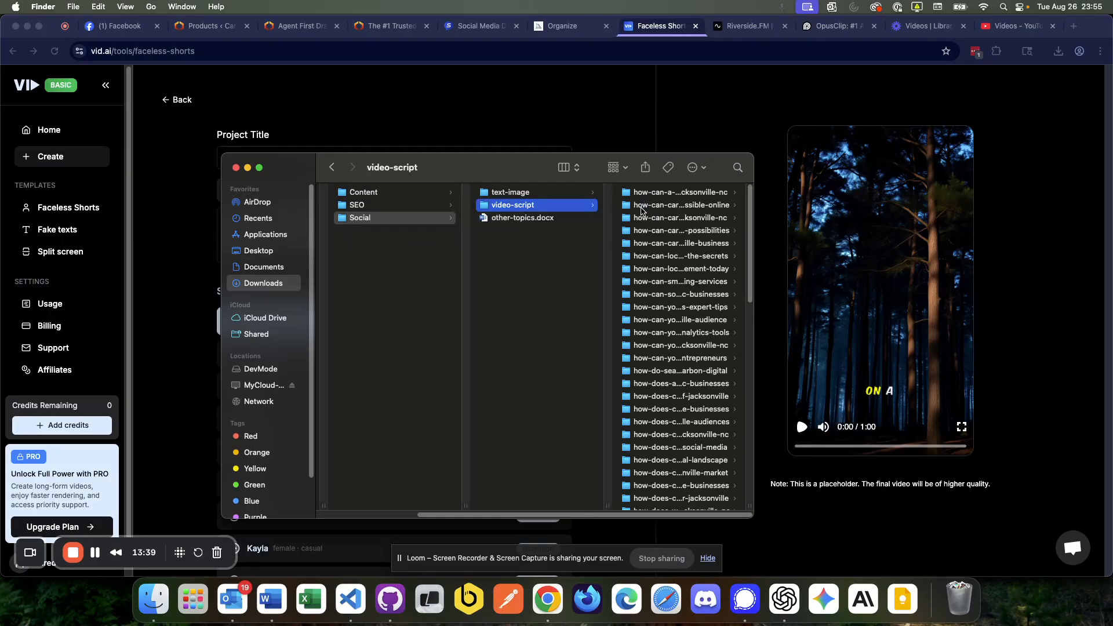
pyautogui.click(654, 198)
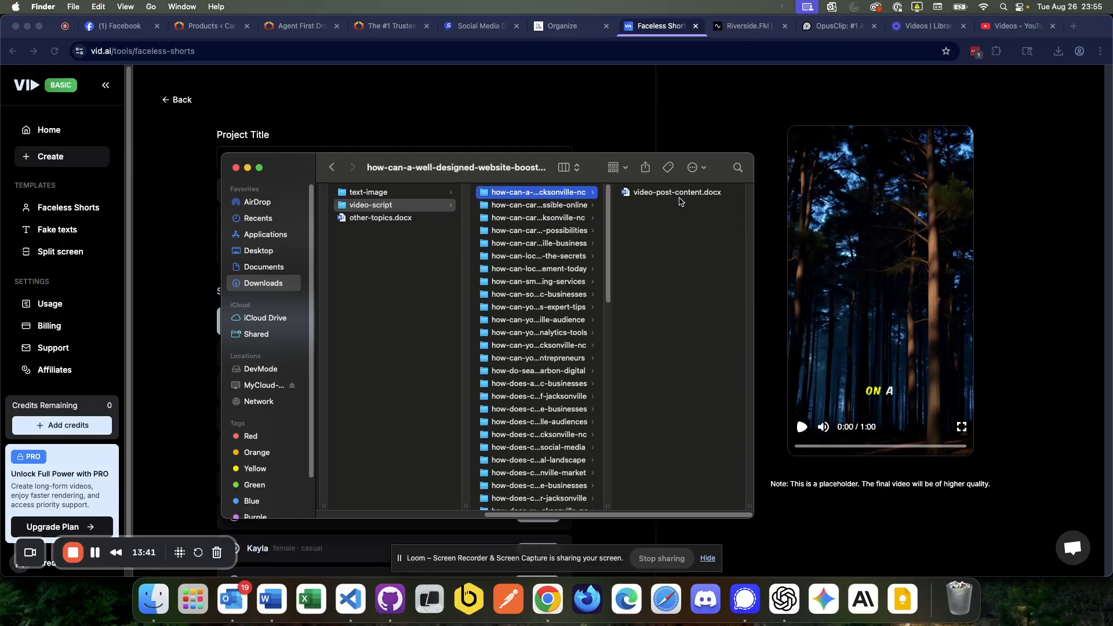
pyautogui.click(680, 198)
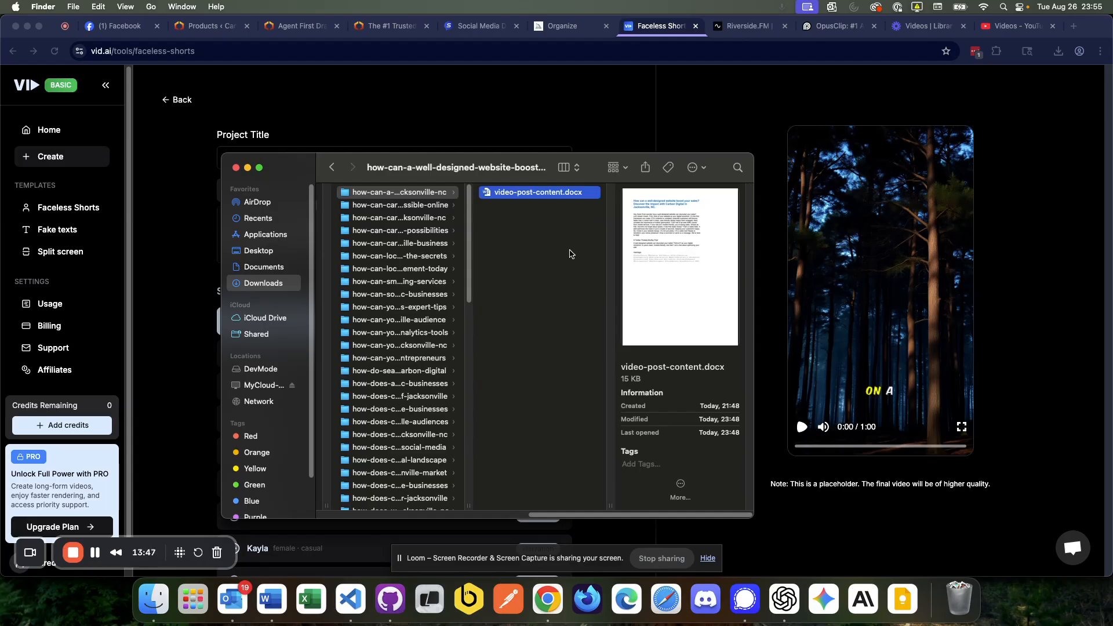
pyautogui.click(558, 256)
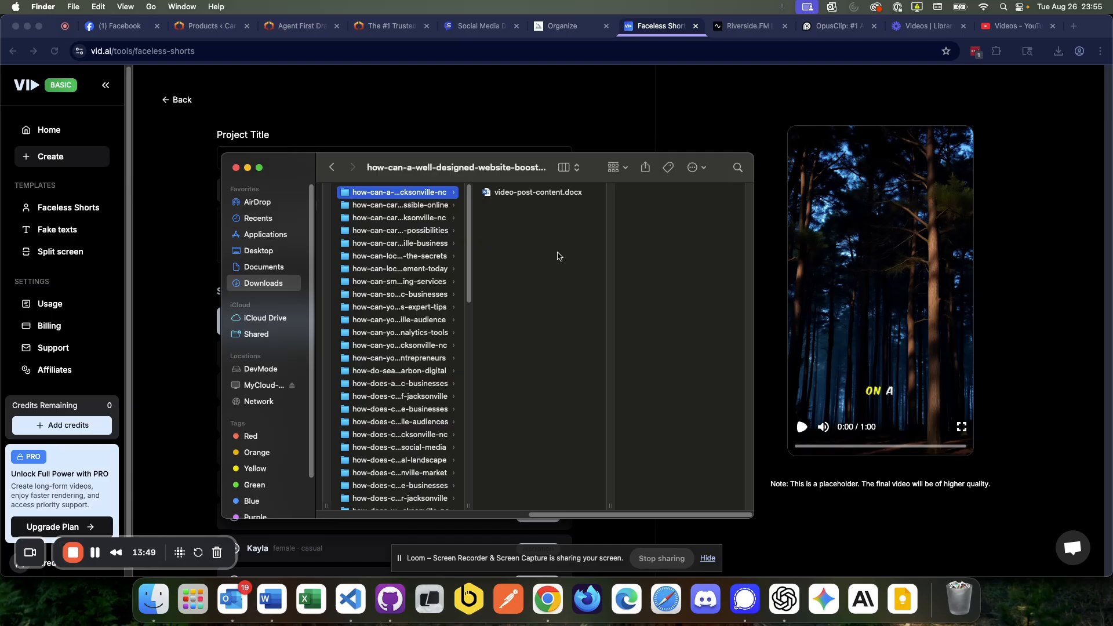
# Browse the Blog category folders inside CD Content's Content folder down to web-design and preview its first article
pyautogui.press('Left')
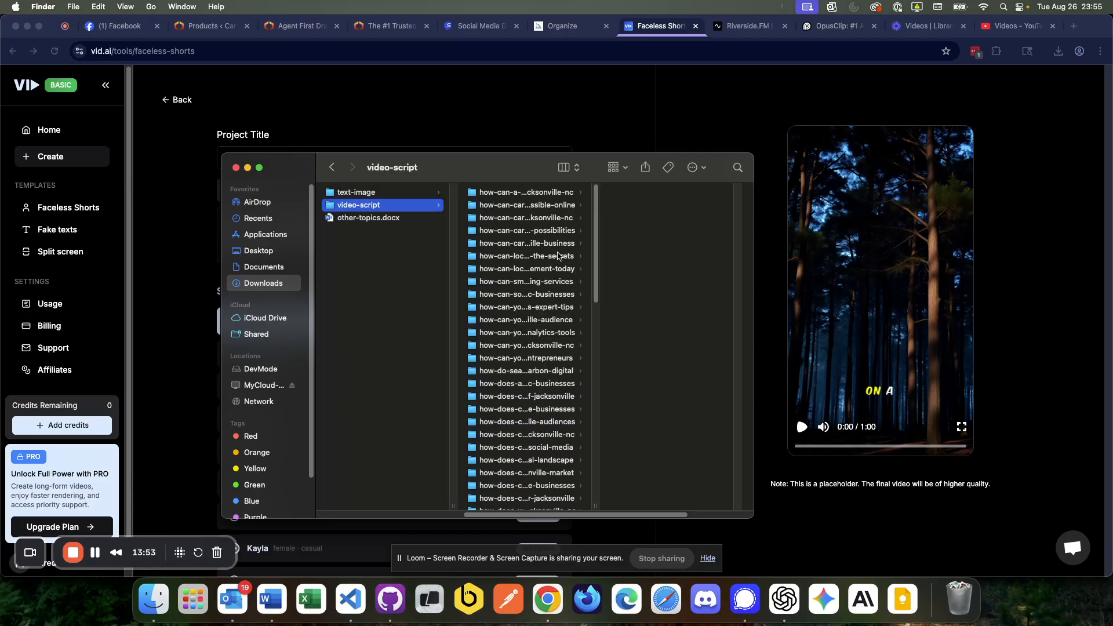
pyautogui.press('Left')
pyautogui.press('Up')
pyautogui.press('Up')
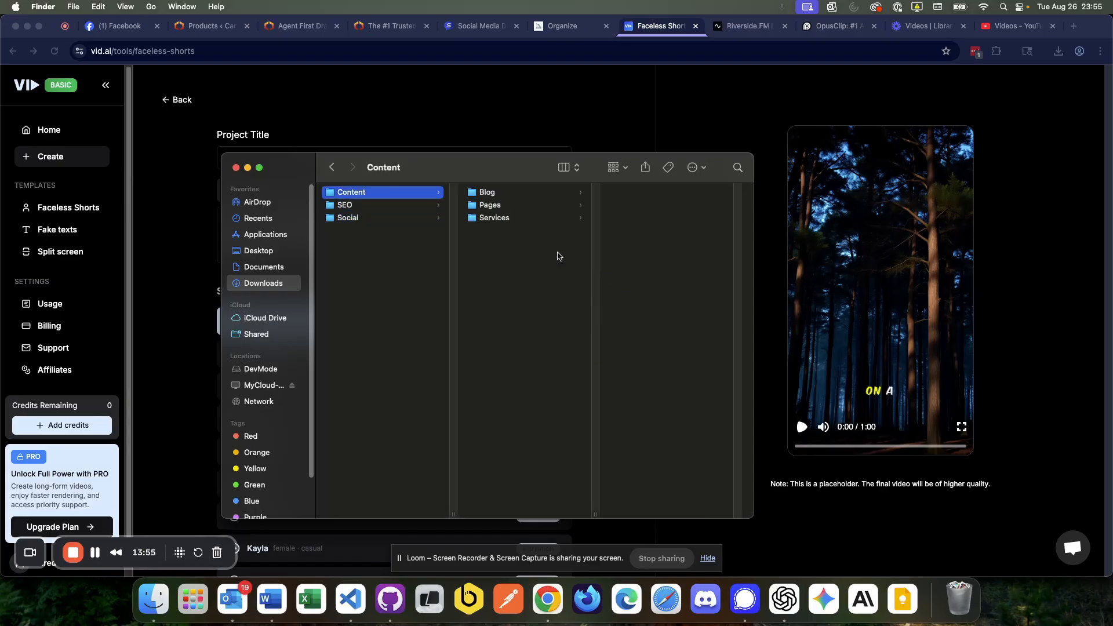
pyautogui.press('Right')
pyautogui.press('Right')
pyautogui.press('Down')
pyautogui.press('Down')
pyautogui.press('Down')
pyautogui.press('Down')
pyautogui.press('Down')
pyautogui.press('Down')
pyautogui.press('Down')
pyautogui.press('Down')
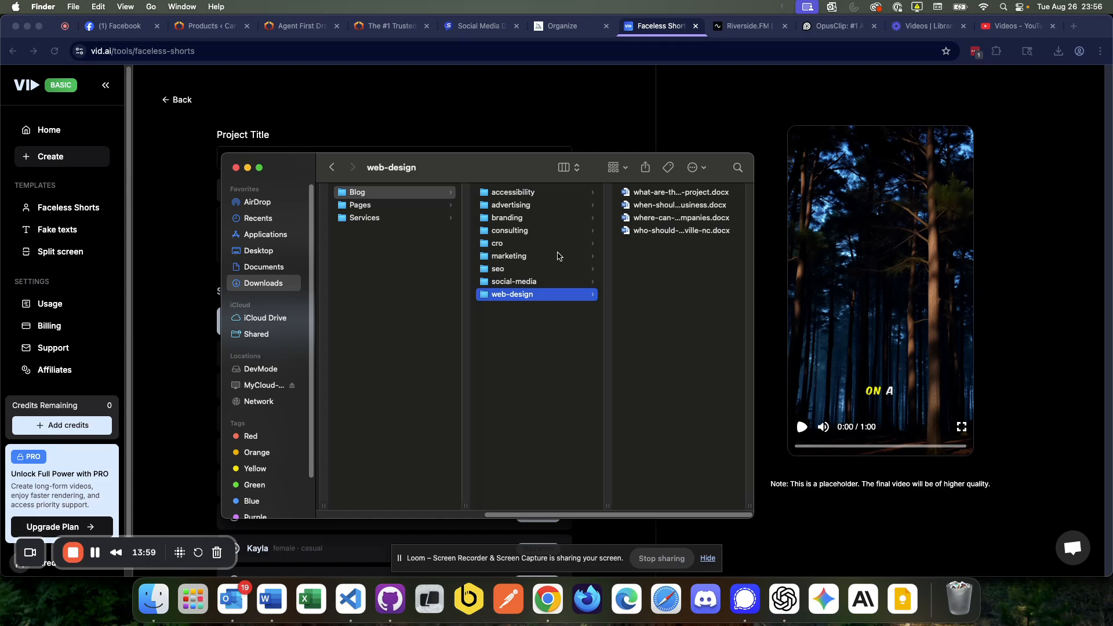
pyautogui.press('Right')
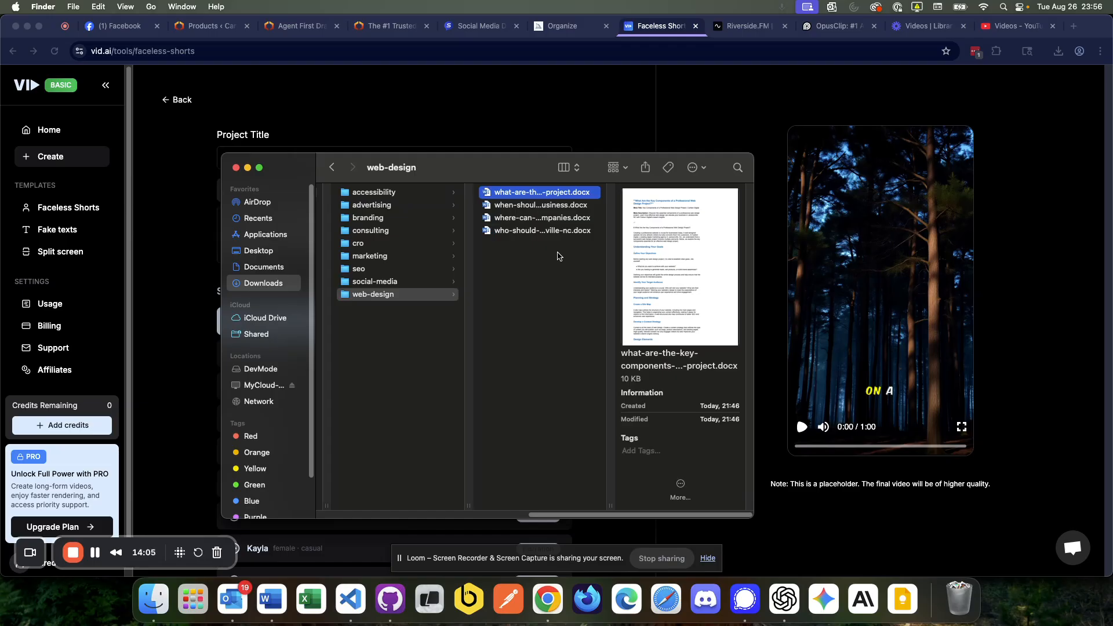
# Go back up to Downloads and browse the Blog category folders in Carbon Digital Content's Content folder, down to web-design
pyautogui.press('Left')
pyautogui.press('Left')
pyautogui.press('Left')
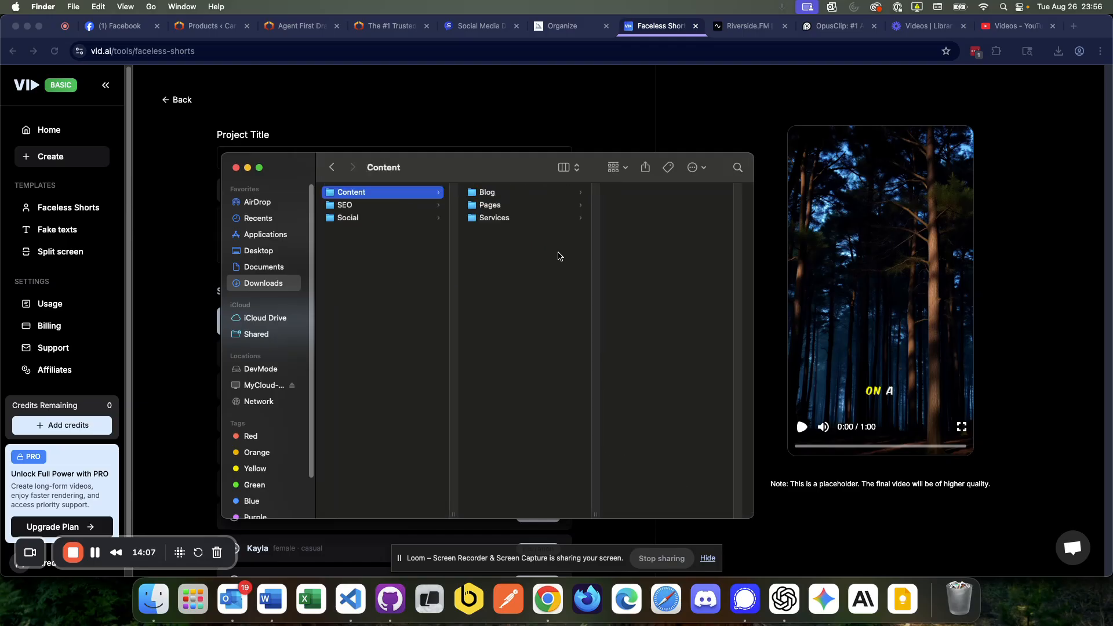
pyautogui.press('Left')
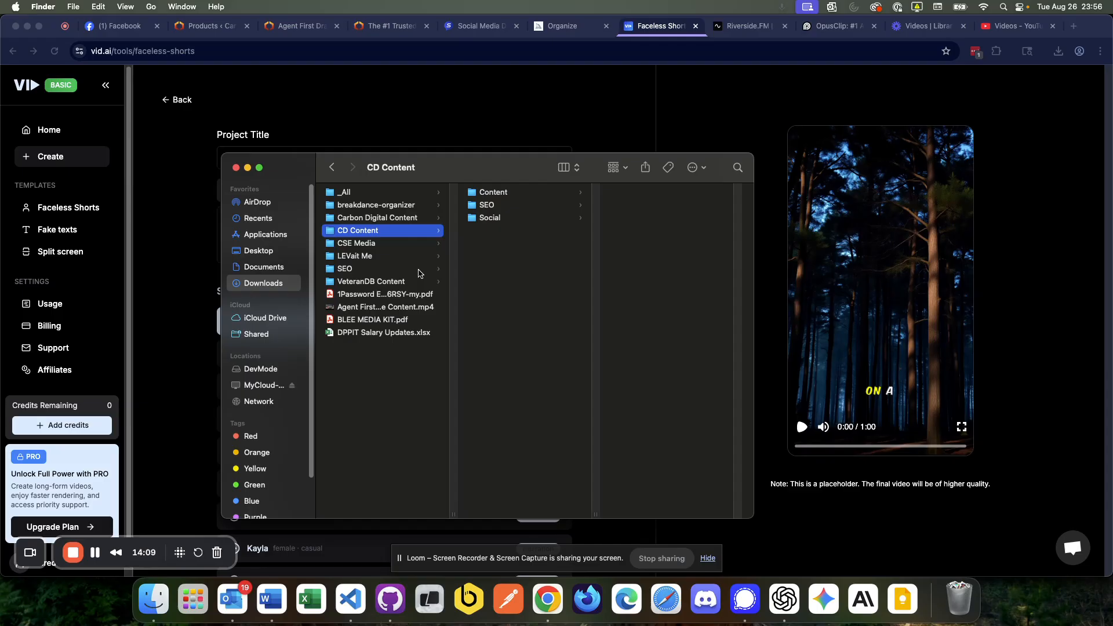
pyautogui.press('Up')
pyautogui.press('Right')
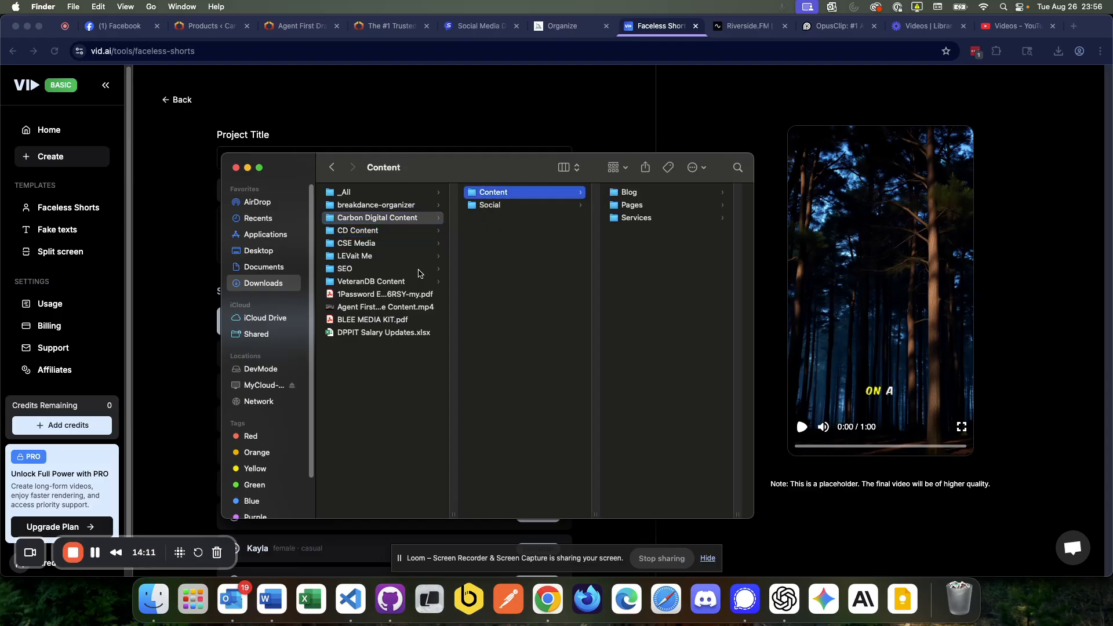
pyautogui.press('Right')
pyautogui.press('Right')
pyautogui.press('Down')
pyautogui.press('Down')
pyautogui.press('Down')
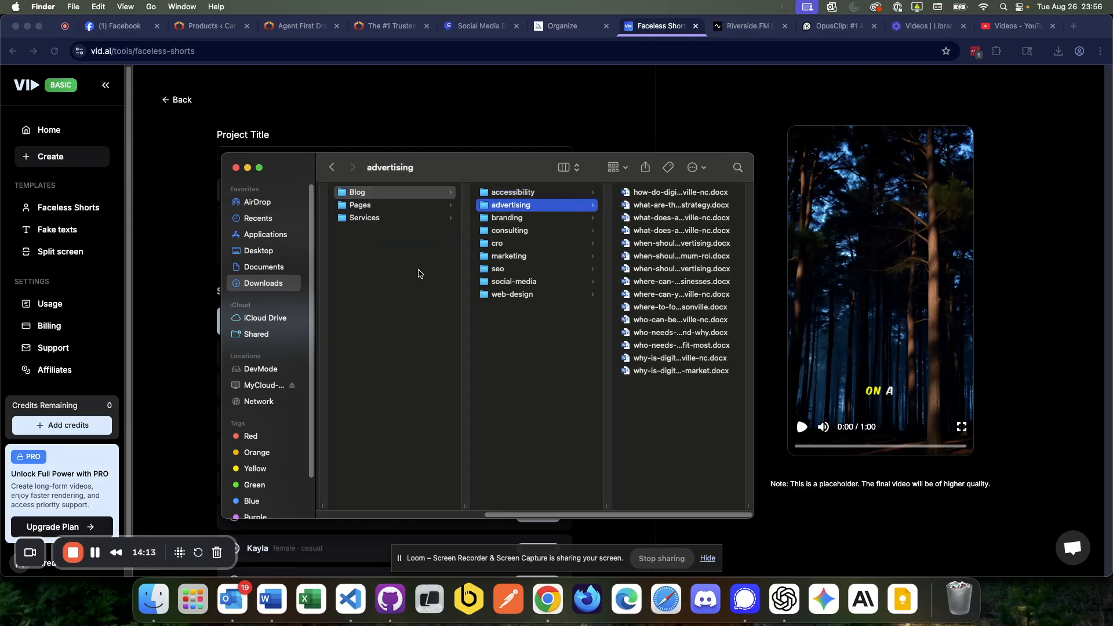
pyautogui.press('Up')
pyautogui.press('Up')
pyautogui.press('Down')
pyautogui.press('Down')
pyautogui.press('Down')
pyautogui.press('Down')
pyautogui.press('Down')
pyautogui.press('Down')
pyautogui.press('Down')
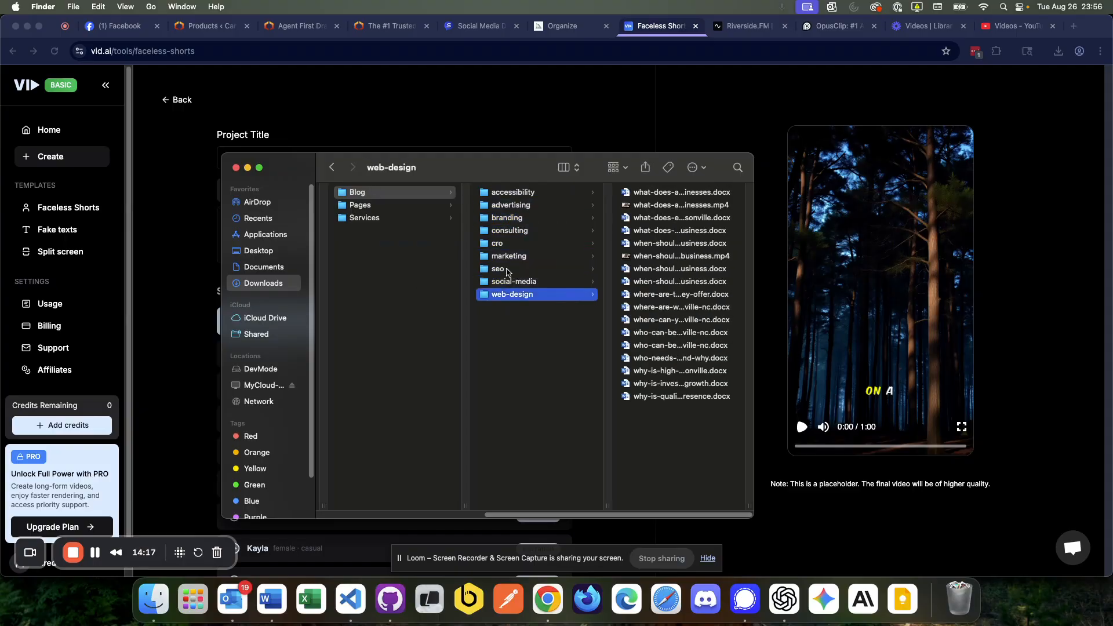
# Preview the two MP4 recordings stored beside the articles in the web-design folder
pyautogui.click(646, 207)
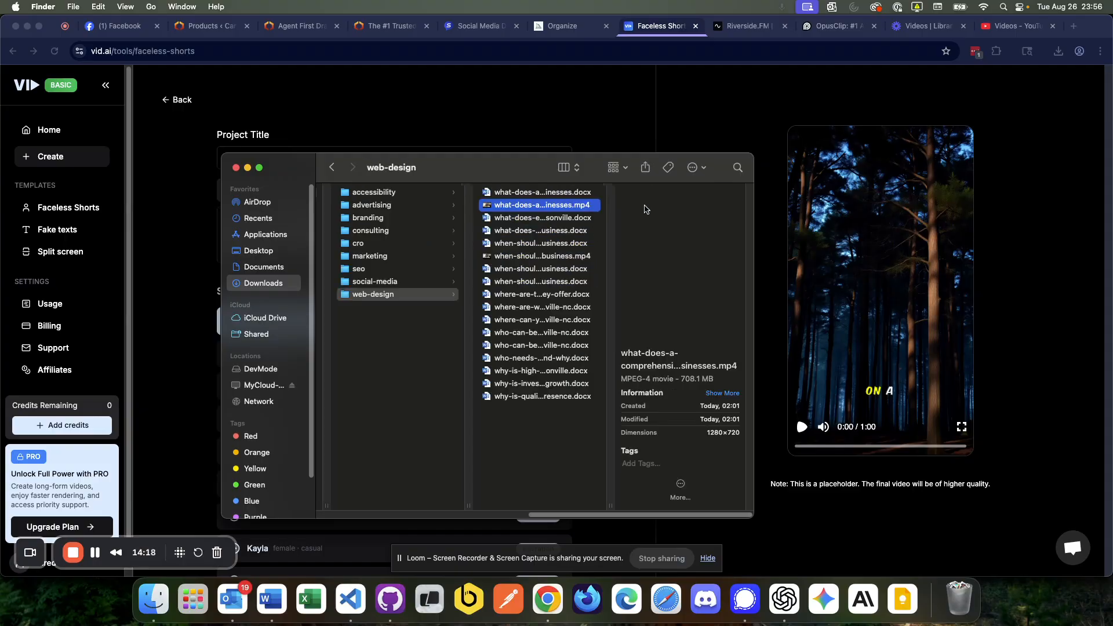
pyautogui.click(534, 258)
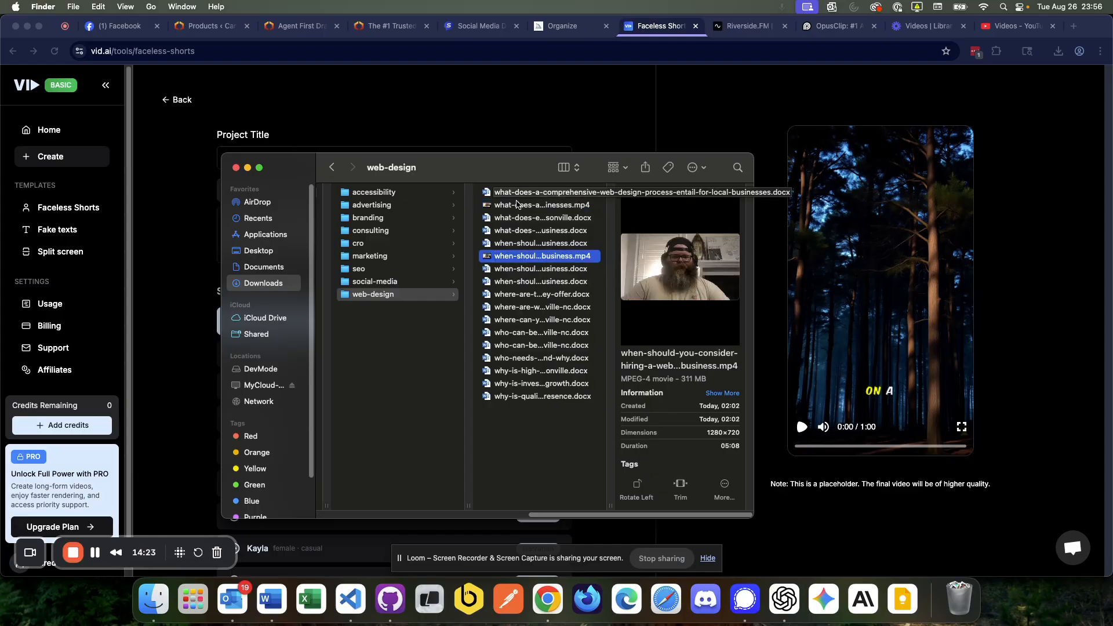
pyautogui.press('Escape')
# Switch to the Riverside dashboard in Chrome, dismiss the annual plan banner, and review the recent recordings
pyautogui.click(744, 26)
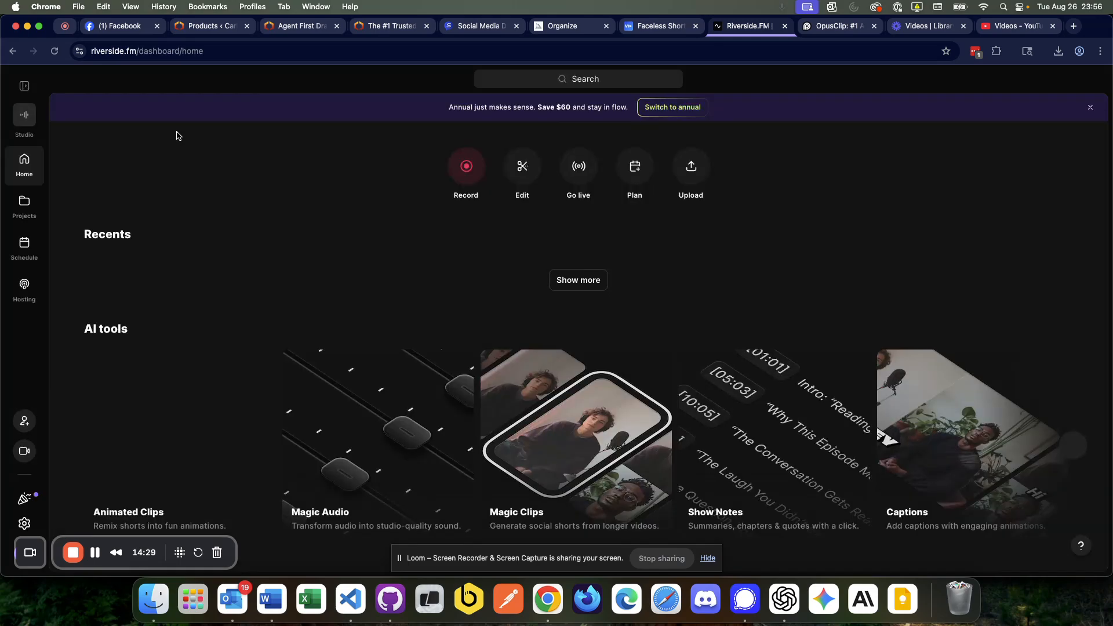
pyautogui.click(1091, 108)
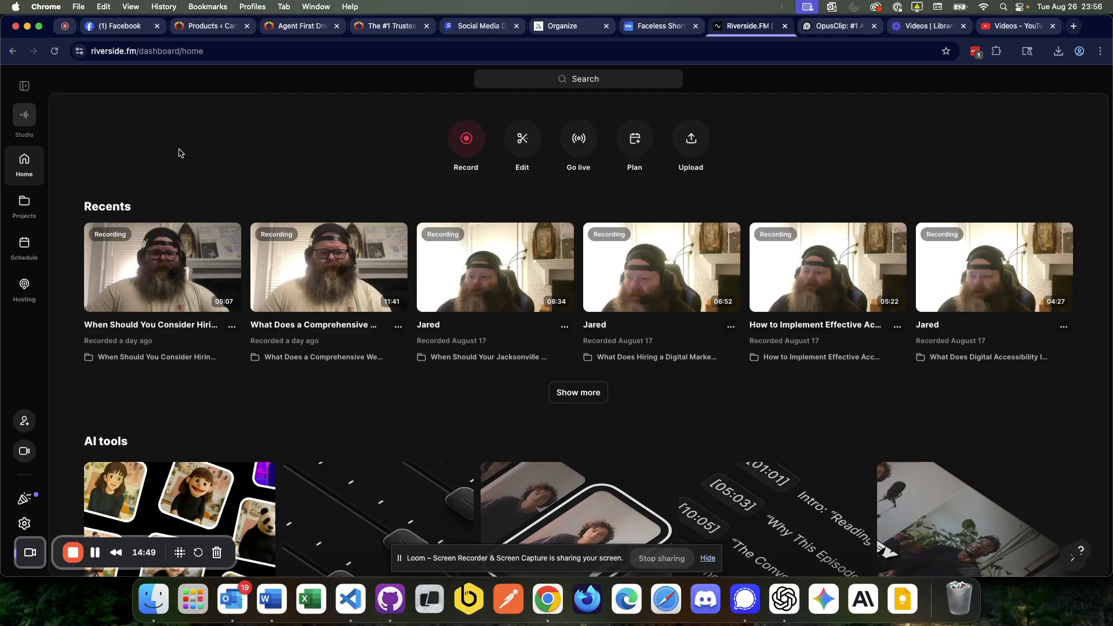
pyautogui.moveTo(971, 262)
# Switch to OpusClip, go to its dashboard, and open the project whose name starts with "when-should-your-jacksonville"
pyautogui.click(835, 26)
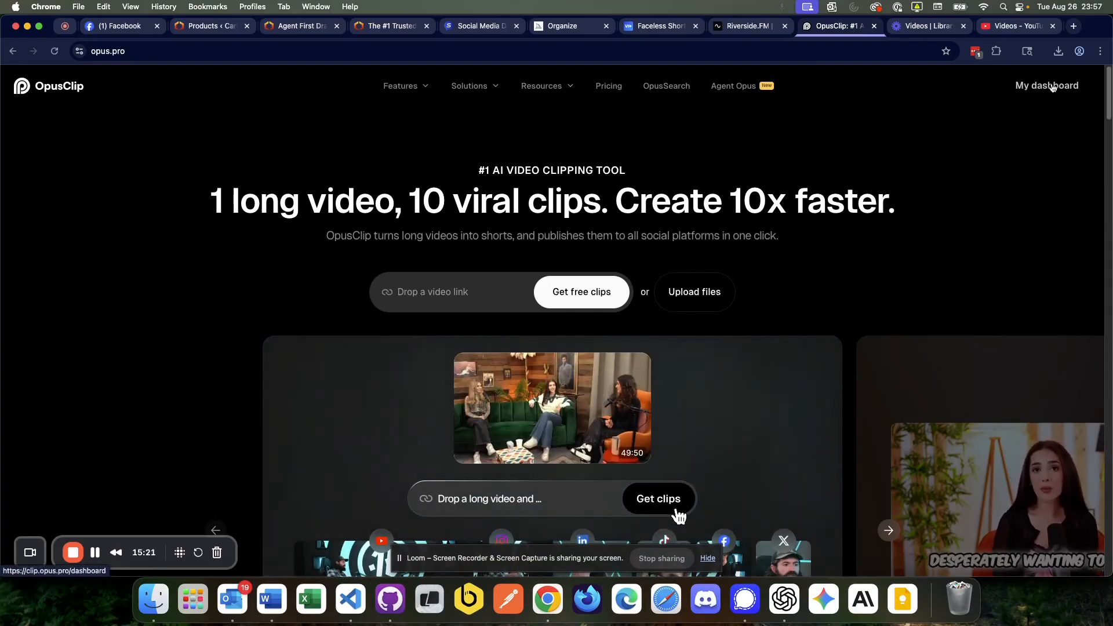
pyautogui.click(1052, 87)
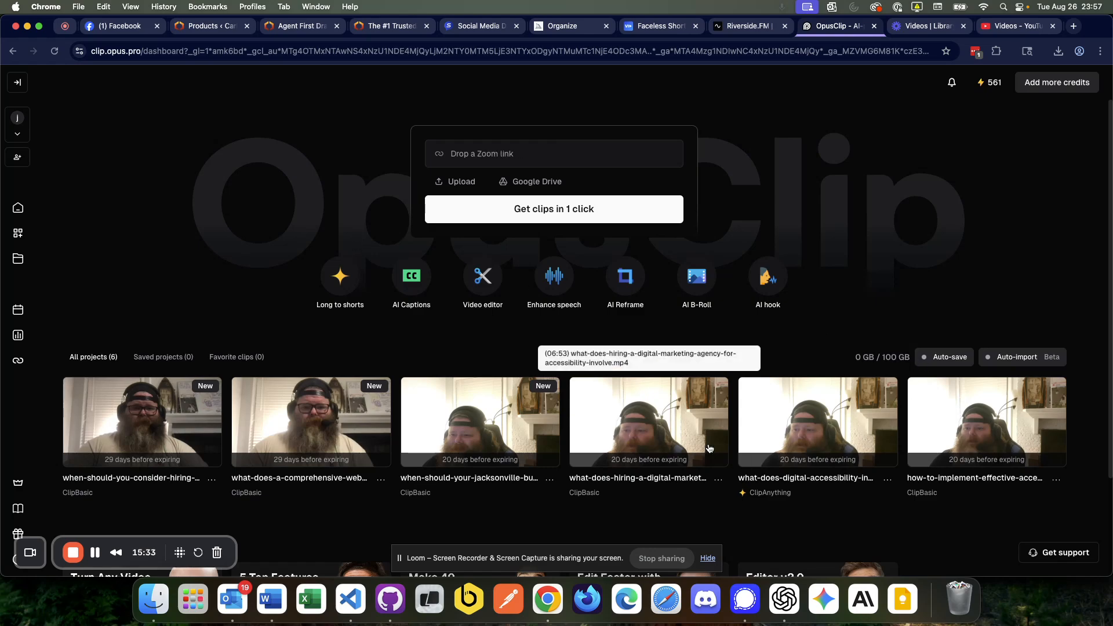
pyautogui.click(484, 415)
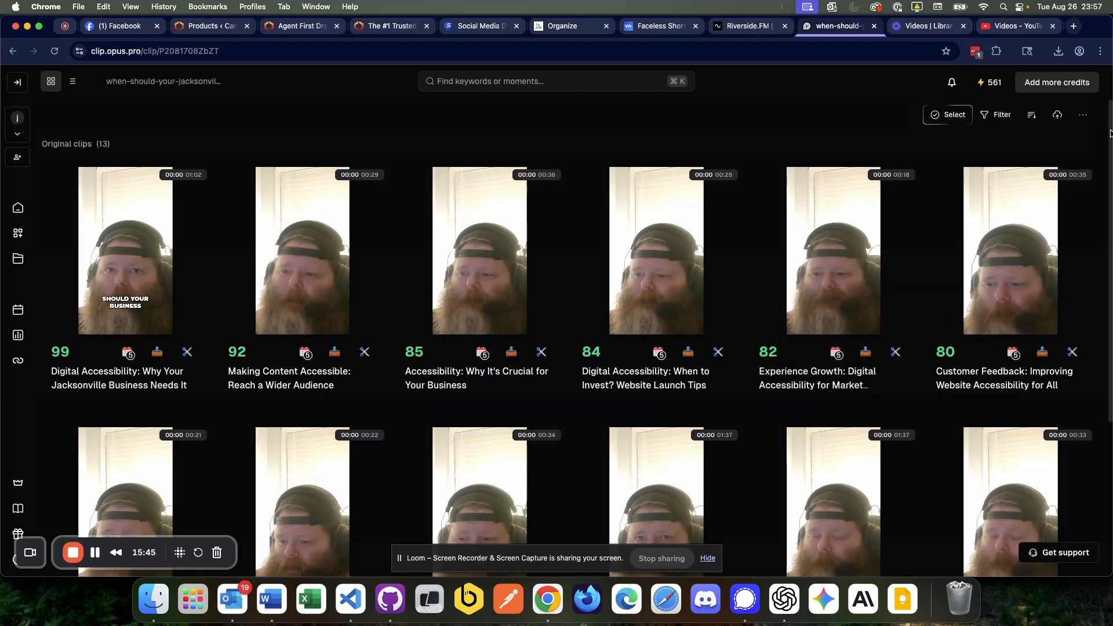
# Examine the project's generated clips, including their titles, scores and durations, and return to the start of the list
pyautogui.moveTo(1111, 133); pyautogui.dragTo(1095, 357)
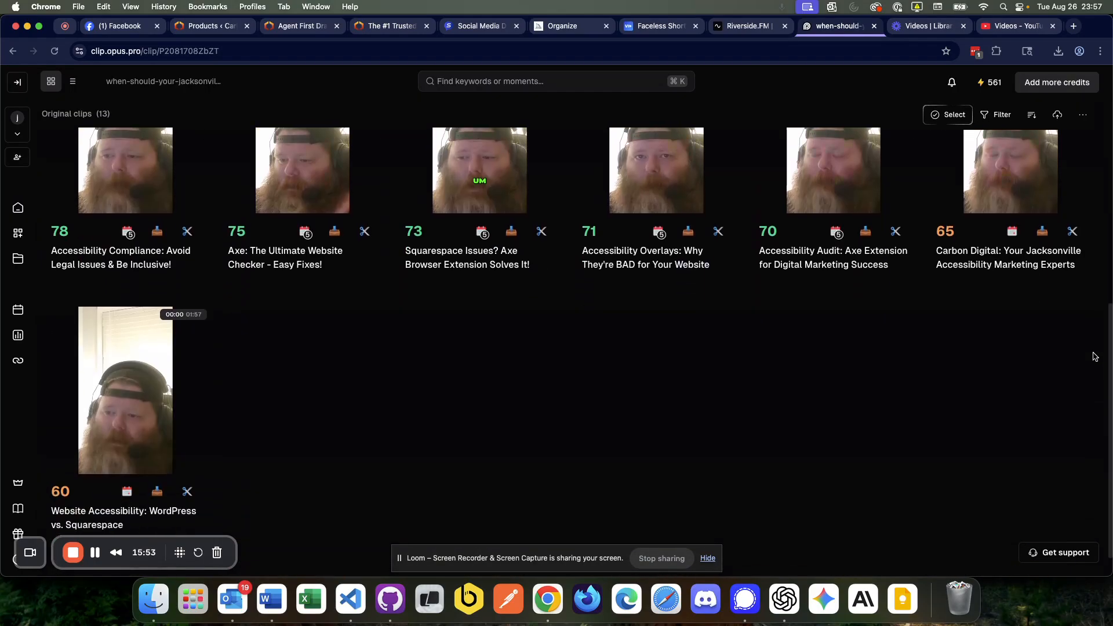
pyautogui.moveTo(1096, 357); pyautogui.dragTo(1108, 167)
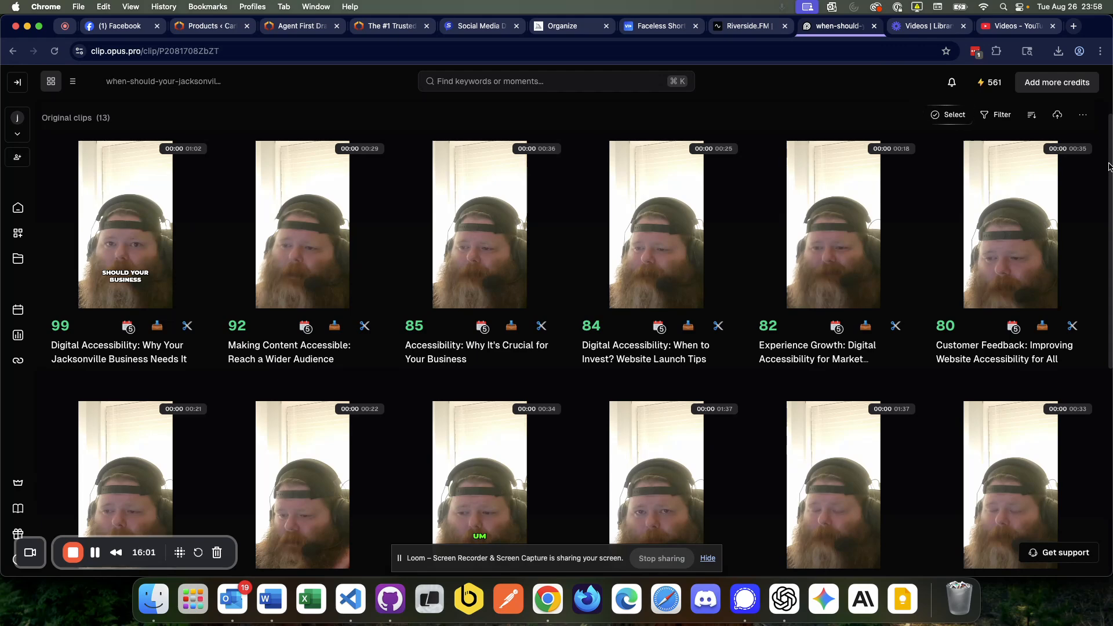
pyautogui.scroll(-5, 764, 354)
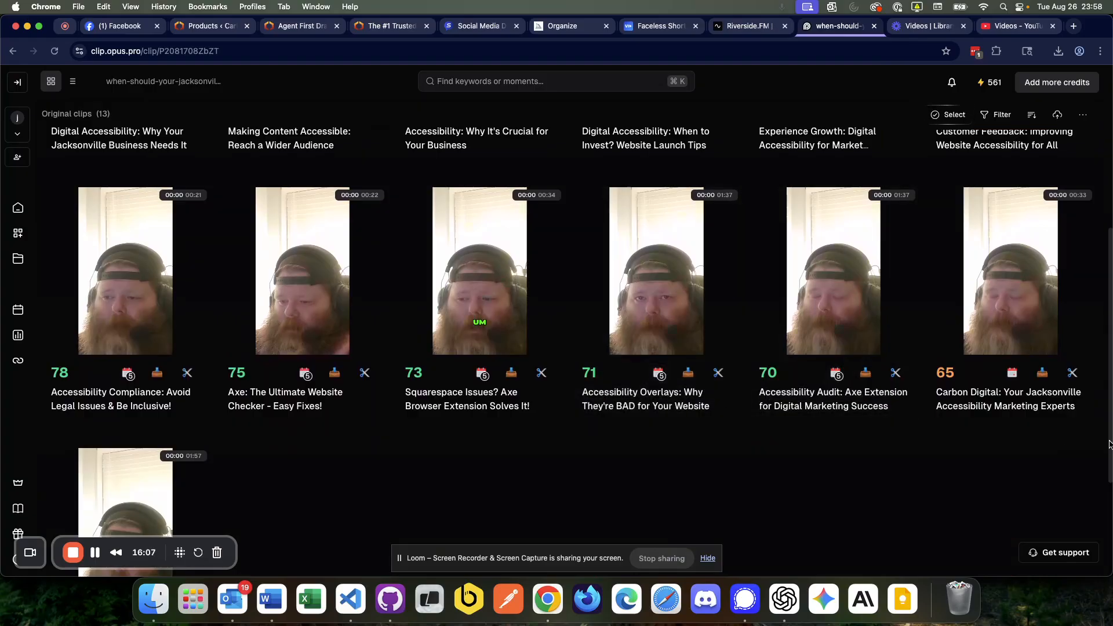
pyautogui.moveTo(1110, 444); pyautogui.dragTo(1108, 223)
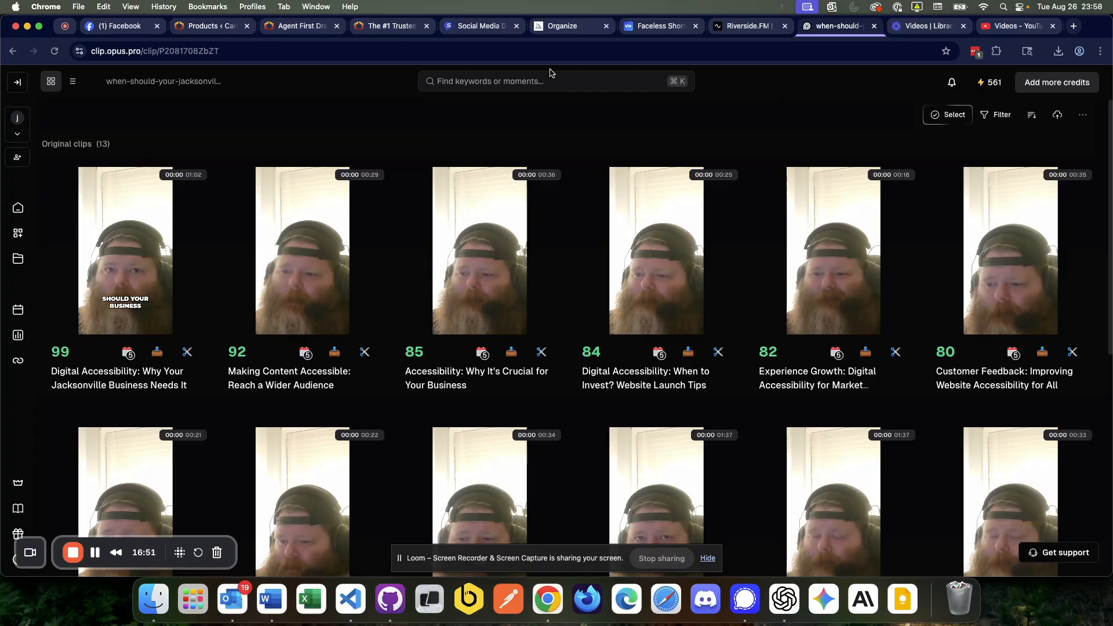
# Switch to Sociamonials, open the weekly posting schedule, and review its time slots from morning through evening
pyautogui.click(479, 28)
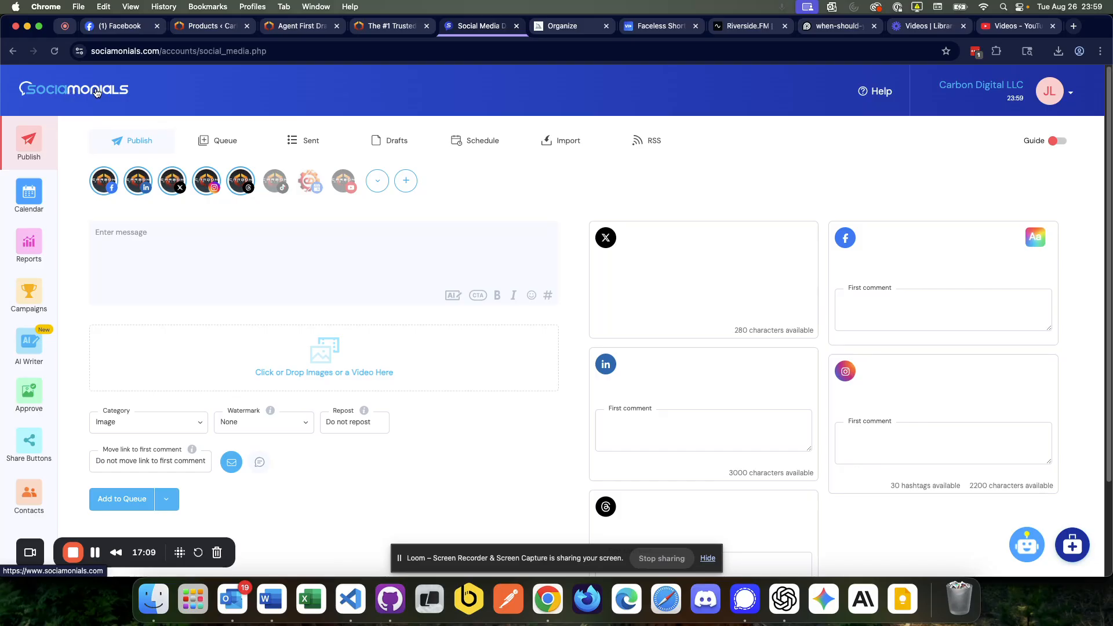
pyautogui.click(479, 145)
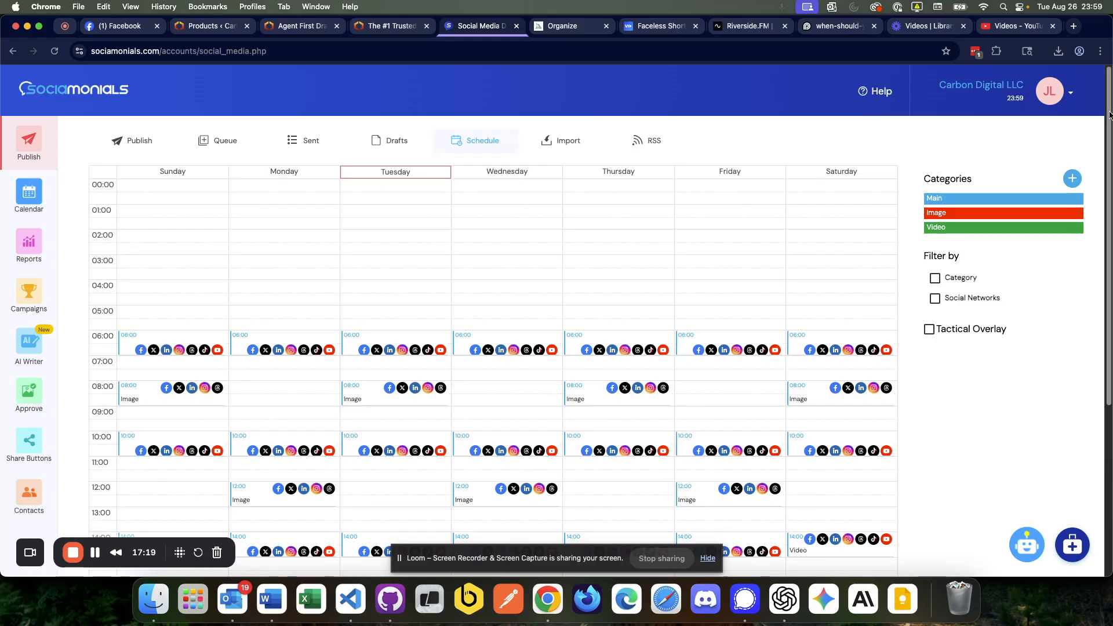
pyautogui.moveTo(1107, 117); pyautogui.dragTo(1111, 269)
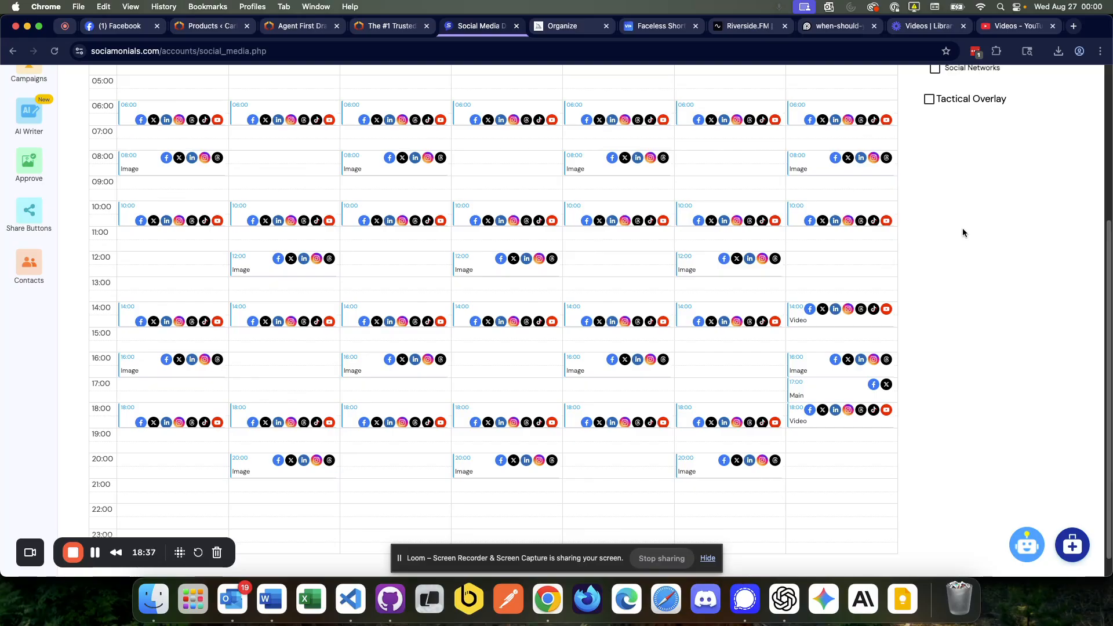
# Inspect the settings of Monday's 06:00 and Tuesday's 08:00 weekly post times, closing each without changes, and return to the schedule's start
pyautogui.click(244, 110)
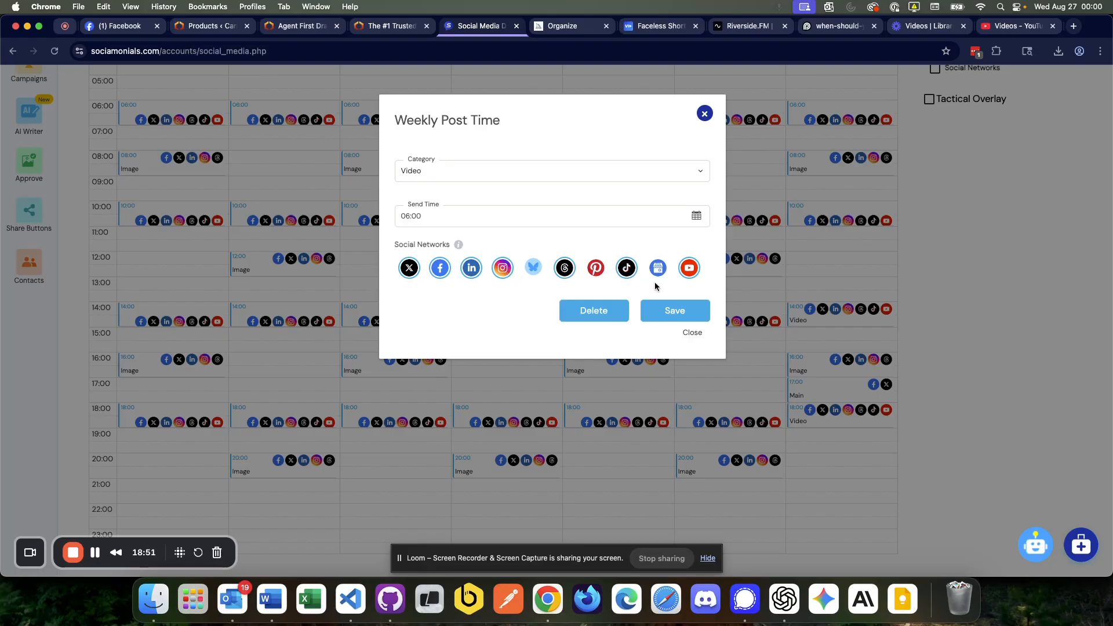
pyautogui.click(705, 114)
pyautogui.click(380, 169)
pyautogui.click(704, 114)
pyautogui.scroll(5, 297, 155)
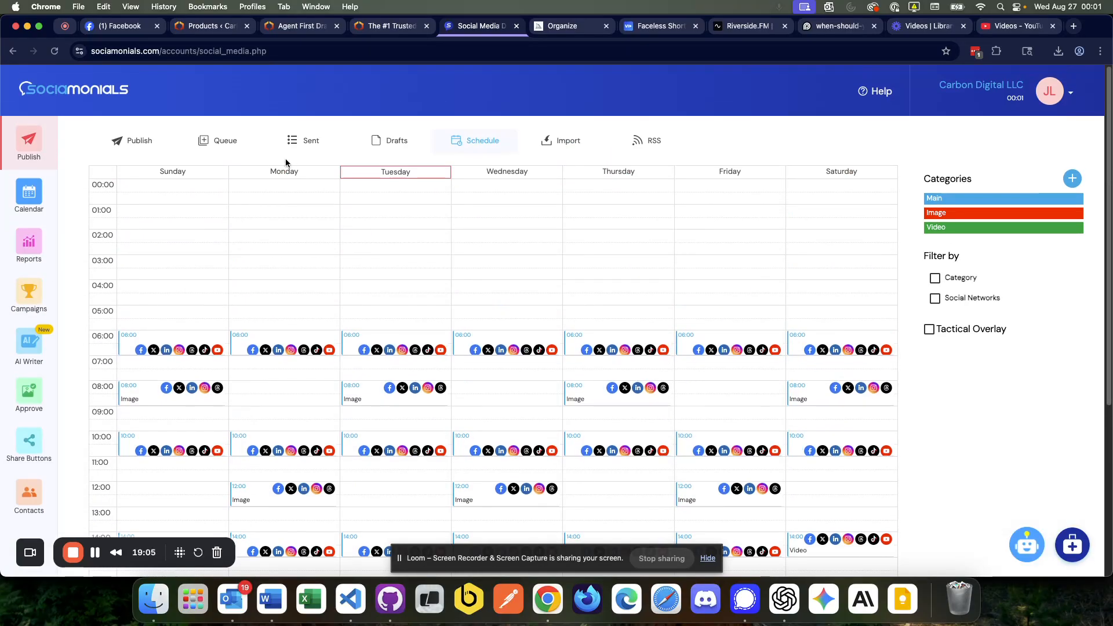
# Add TikTok and YouTube to the networks selected for a new post, and view the queue of upcoming posts
pyautogui.click(137, 143)
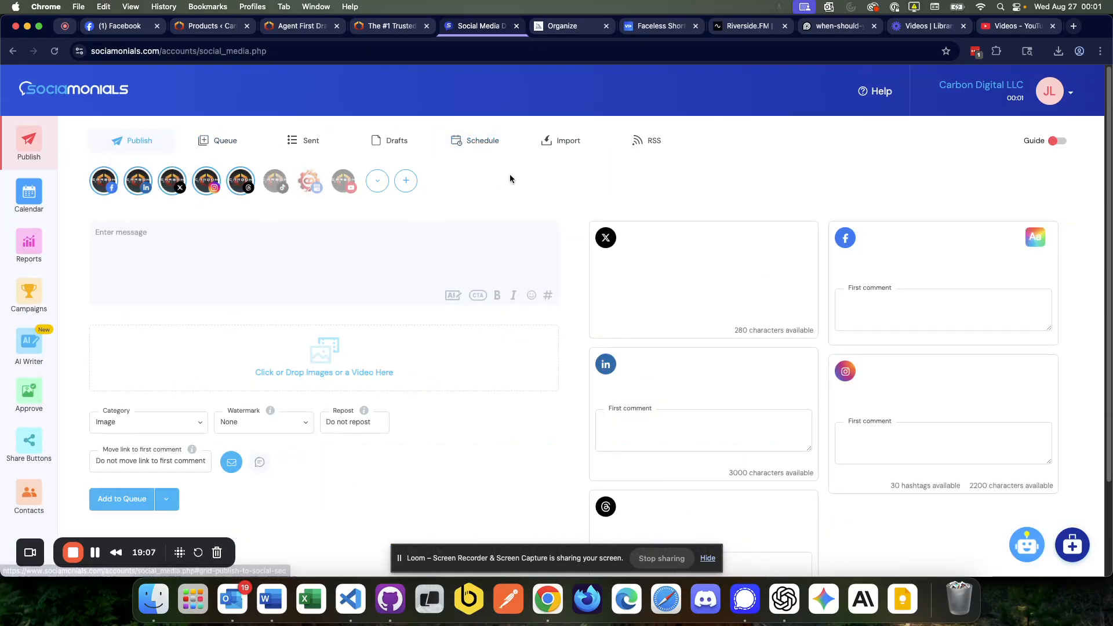
pyautogui.click(276, 185)
pyautogui.click(343, 184)
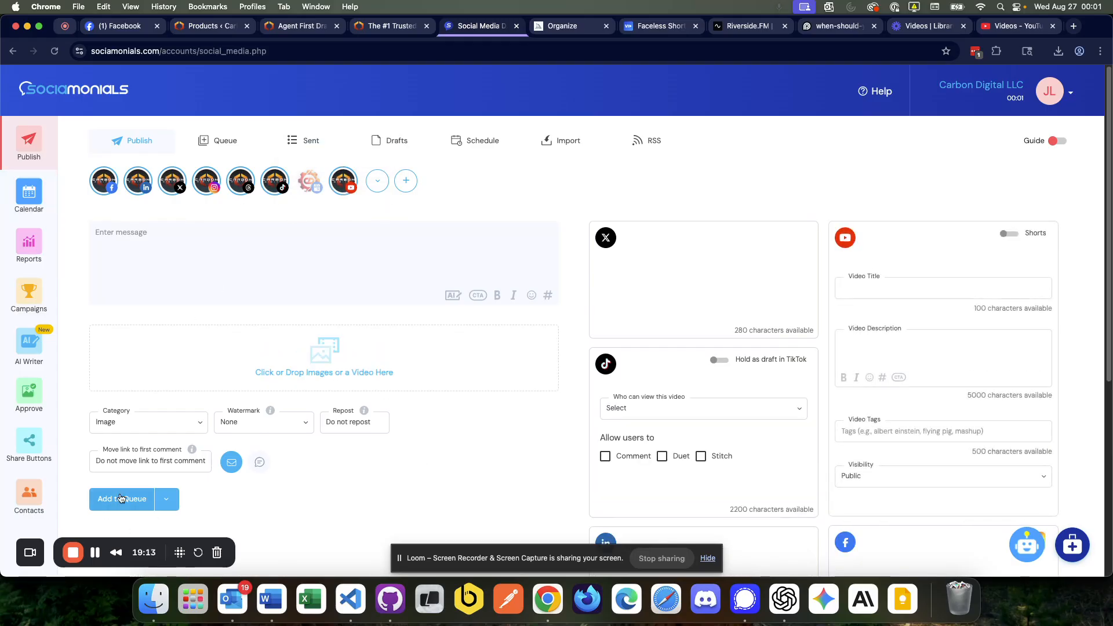
pyautogui.click(224, 141)
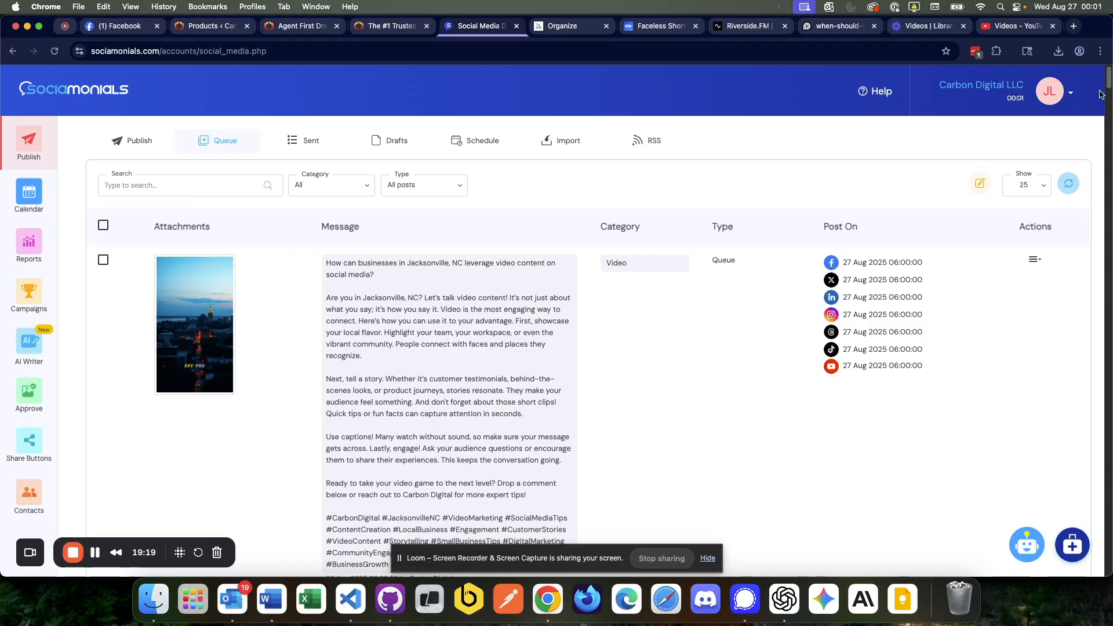
pyautogui.moveTo(1108, 81); pyautogui.dragTo(1100, 15)
# Revisit Riverside's recent recordings and the OpusClip clips, and return to the weekly posting schedule in Sociamonials
pyautogui.click(741, 29)
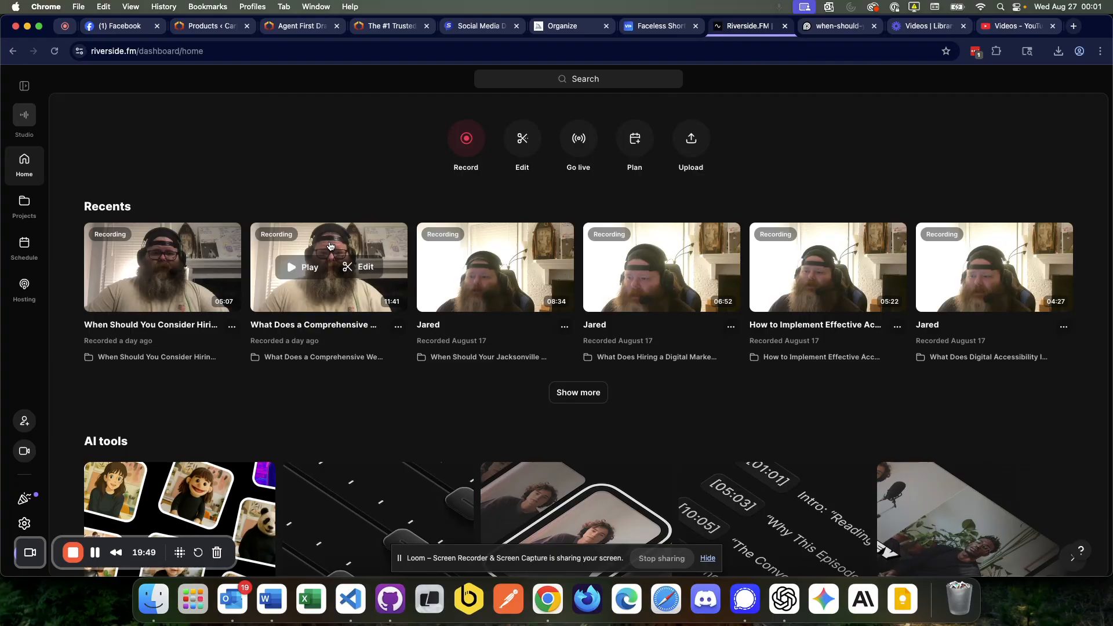
pyautogui.click(841, 26)
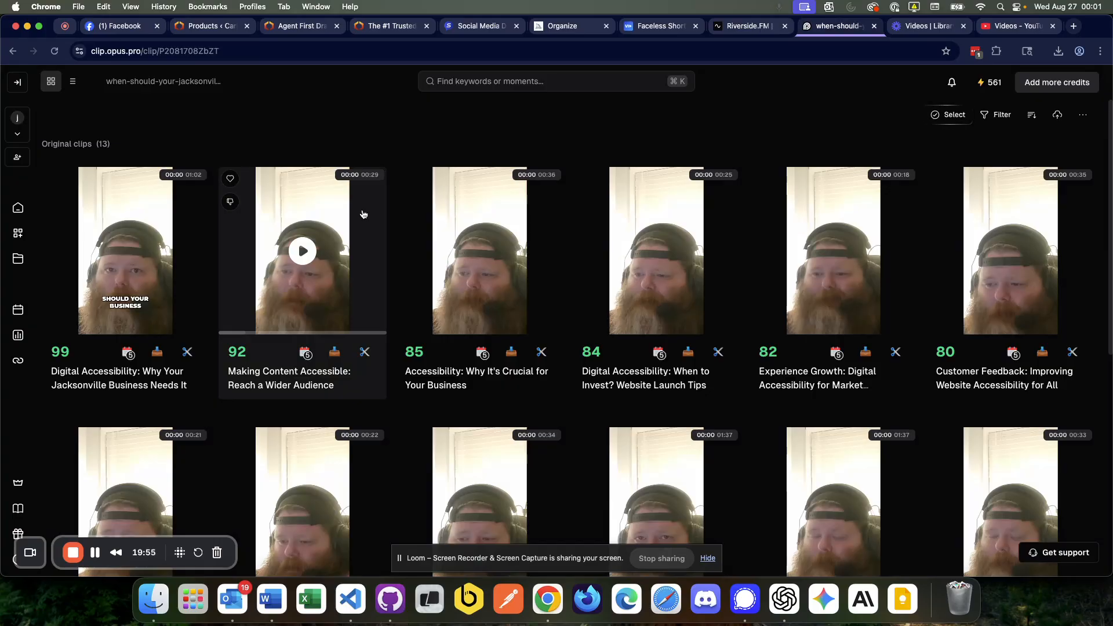
pyautogui.click(479, 26)
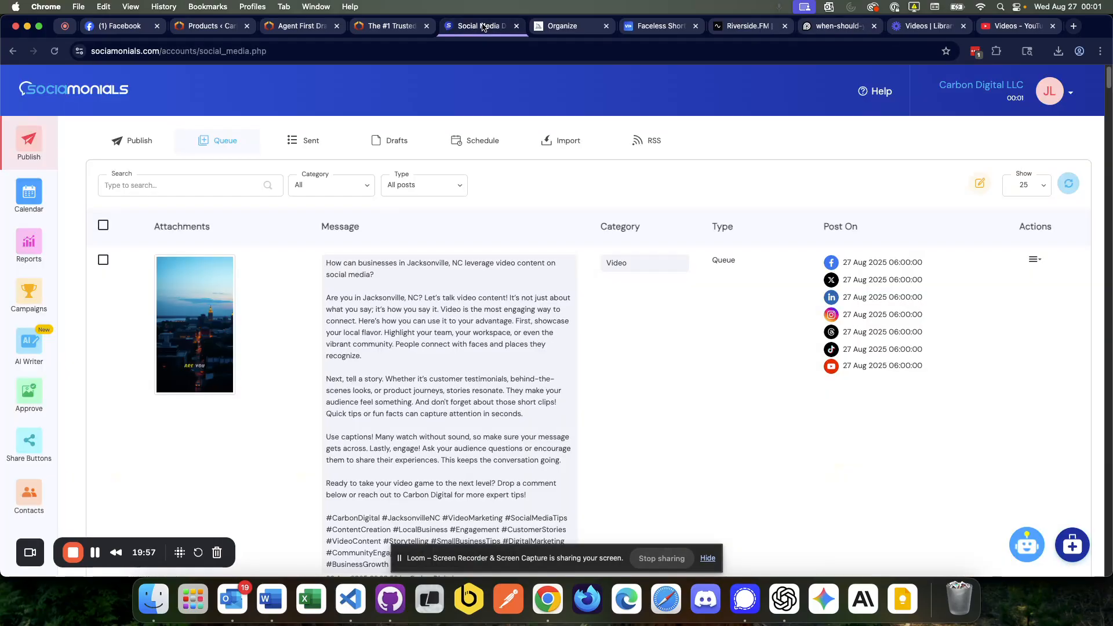
pyautogui.click(474, 141)
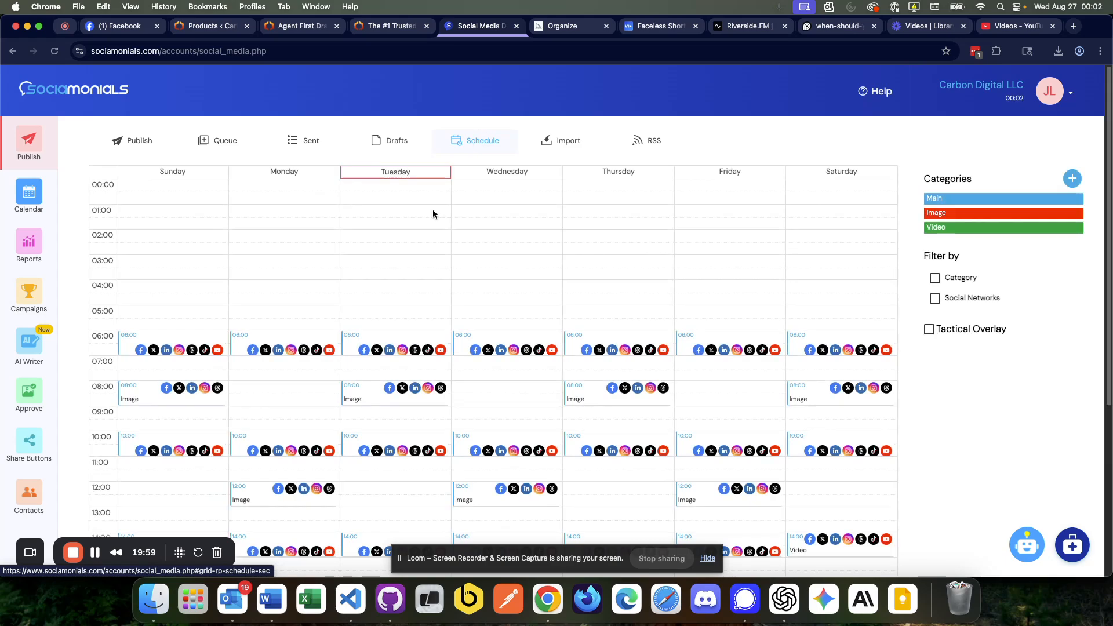
pyautogui.scroll(-5, 1098, 174)
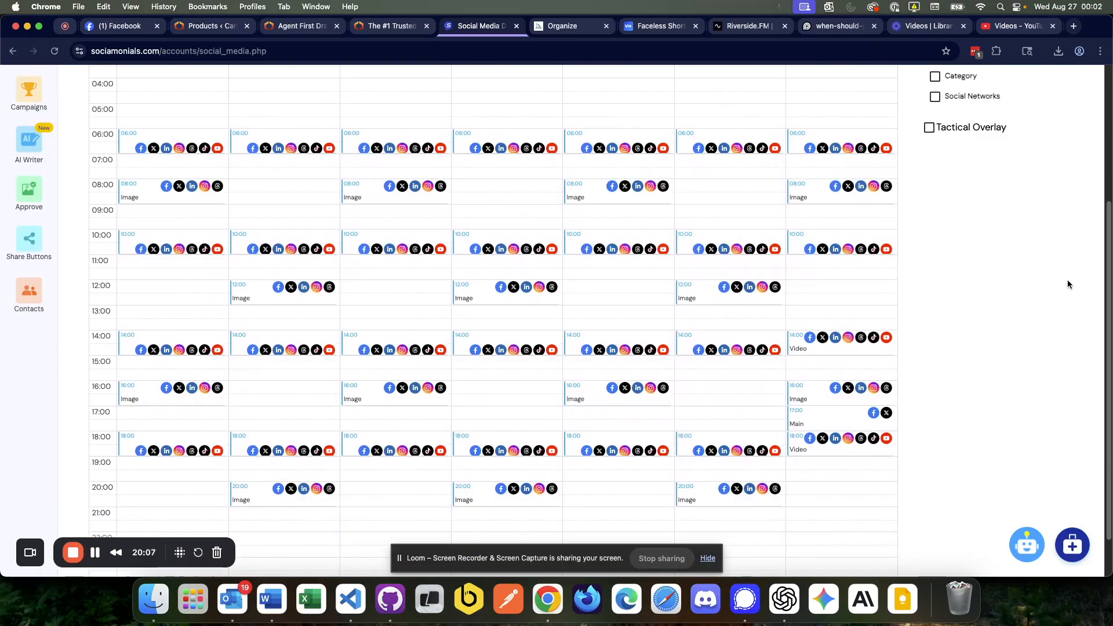
# Compare the Riverside recordings with the further rows of OpusClip clips, and switch back to the Sociamonials schedule
pyautogui.click(748, 26)
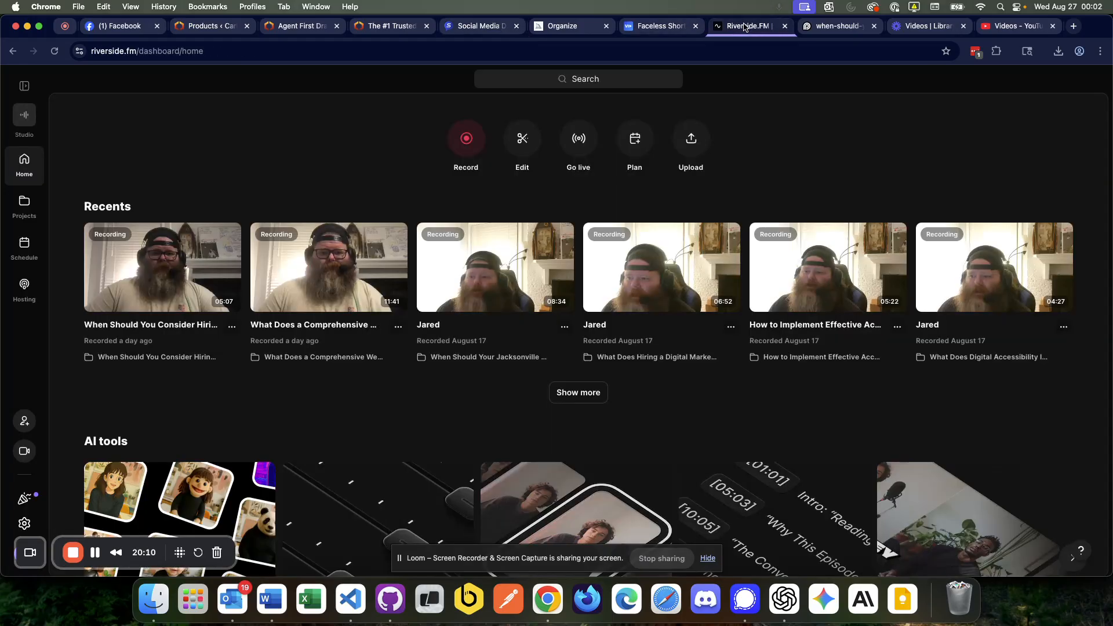
pyautogui.click(831, 27)
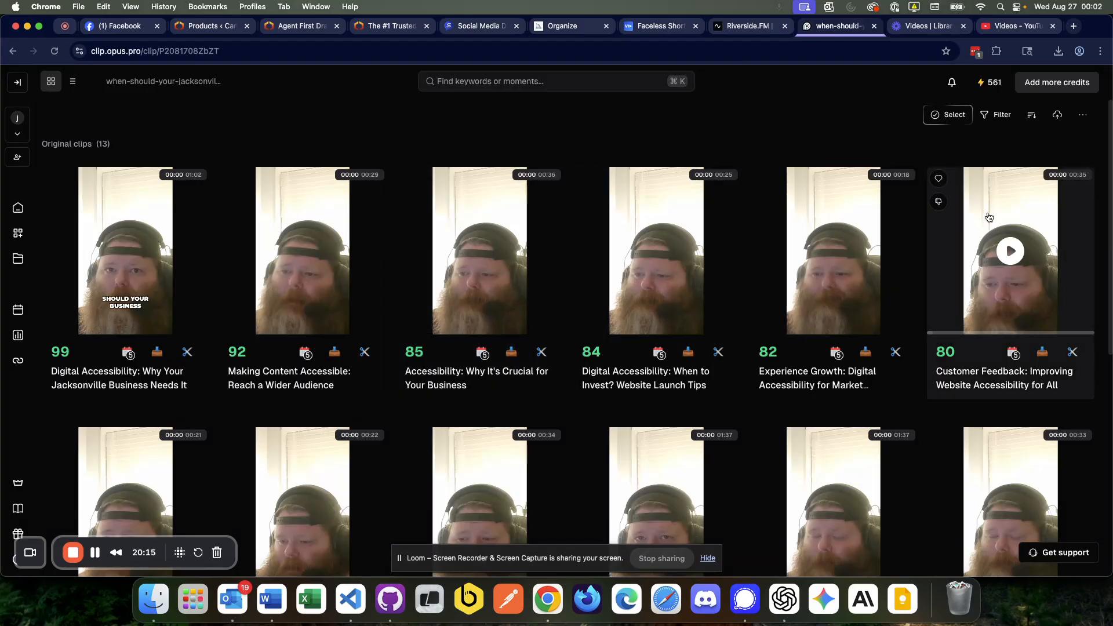
pyautogui.moveTo(1111, 146); pyautogui.dragTo(1111, 184)
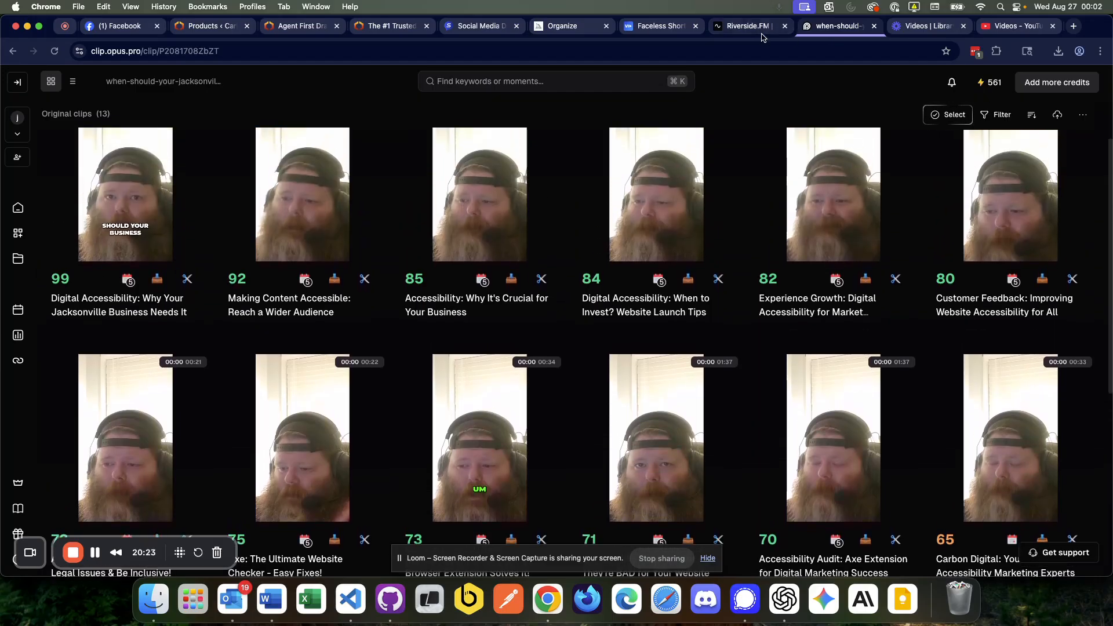
pyautogui.click(474, 27)
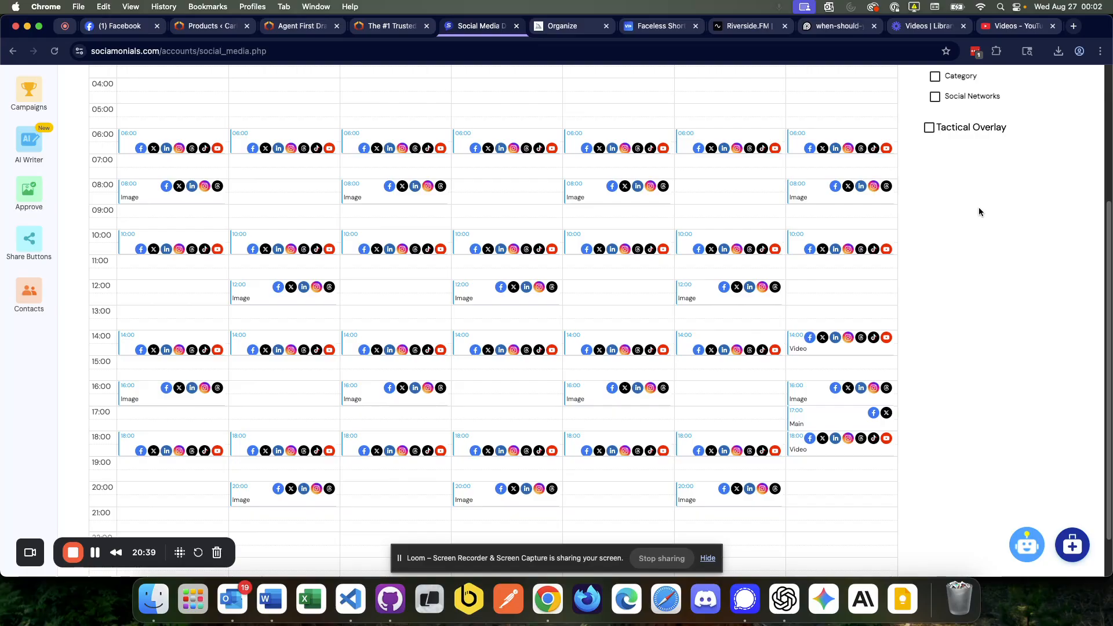
# Open Meta Business Suite in a new browser tab and go to the Insights overview
pyautogui.click(1073, 26)
pyautogui.write('bu')
pyautogui.press('Return')
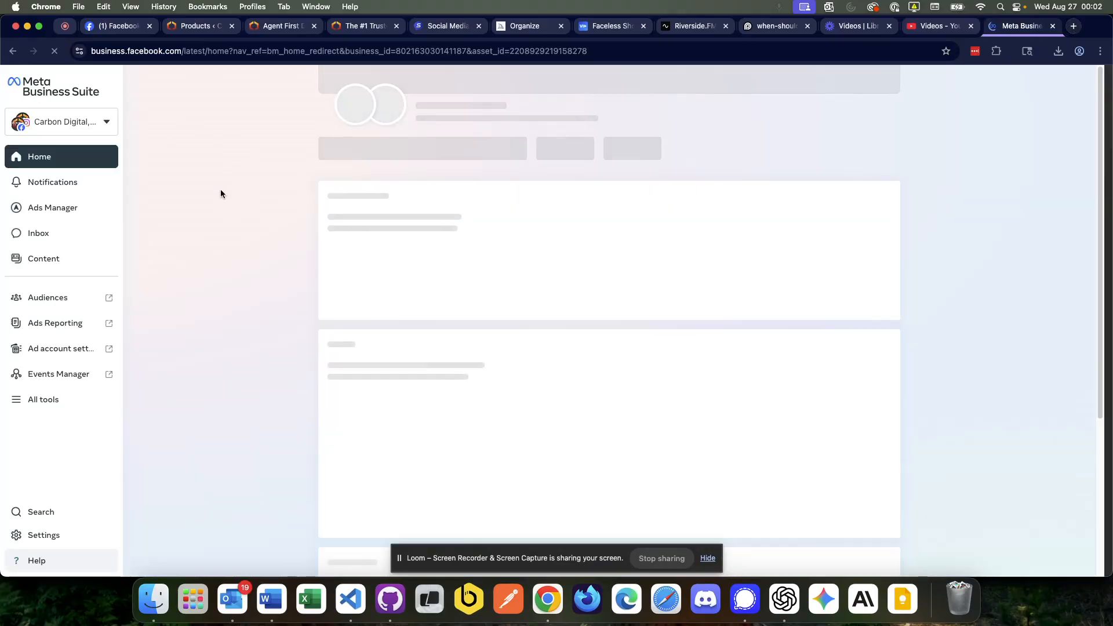
pyautogui.click(43, 400)
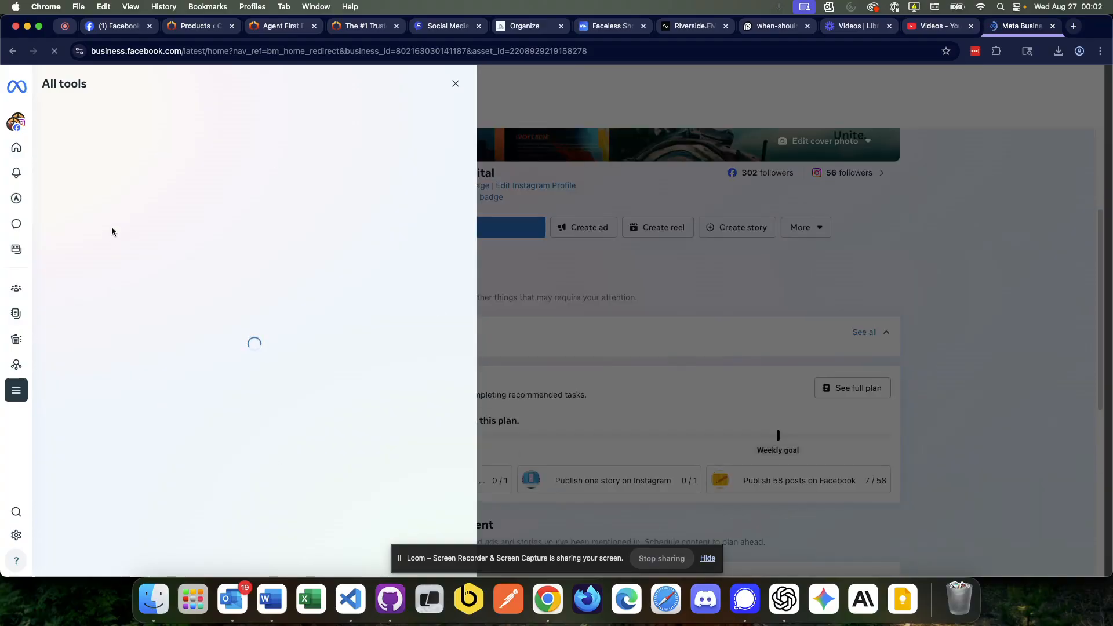
pyautogui.click(455, 84)
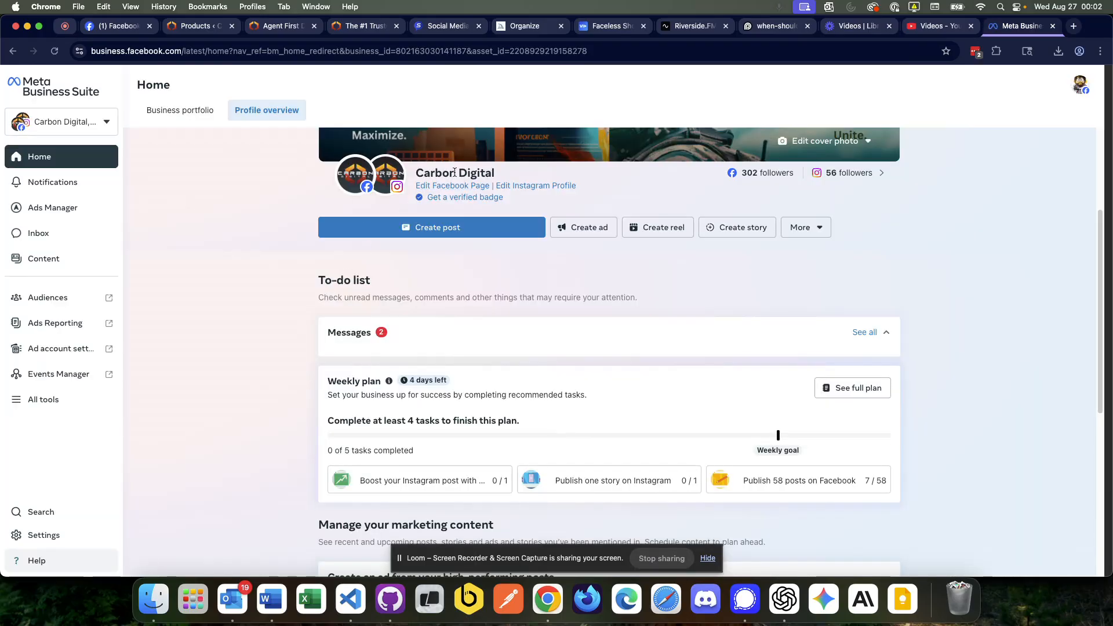
pyautogui.click(26, 400)
pyautogui.click(85, 419)
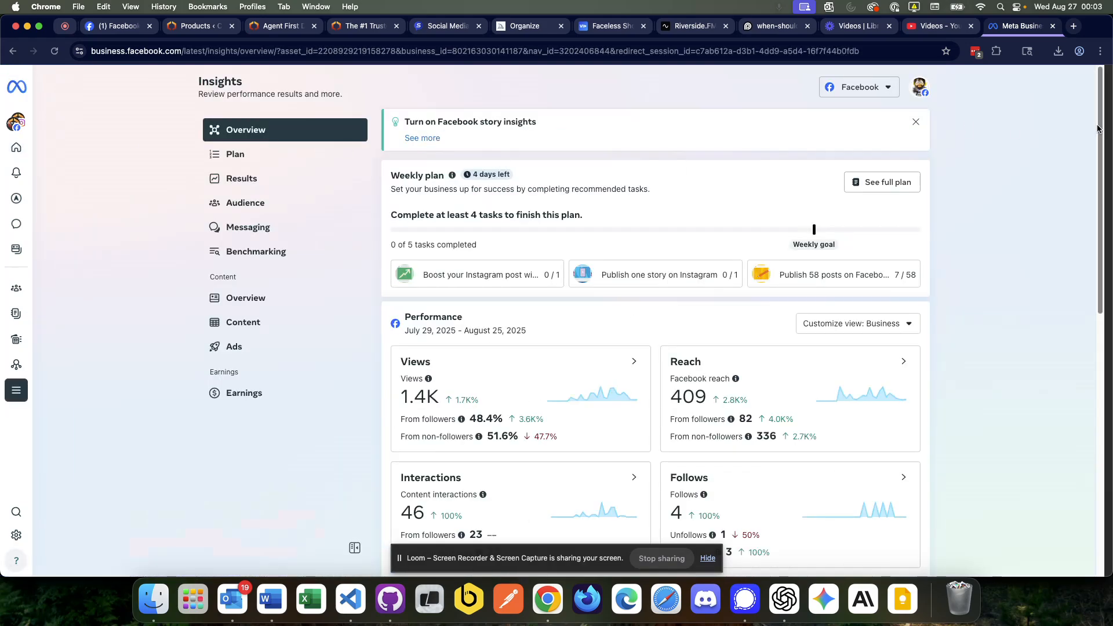
# Review the Facebook performance figures in Insights, and switch the platform to Instagram to review the same metrics
pyautogui.scroll(-3, 1089, 209)
pyautogui.scroll(-1, 1088, 209)
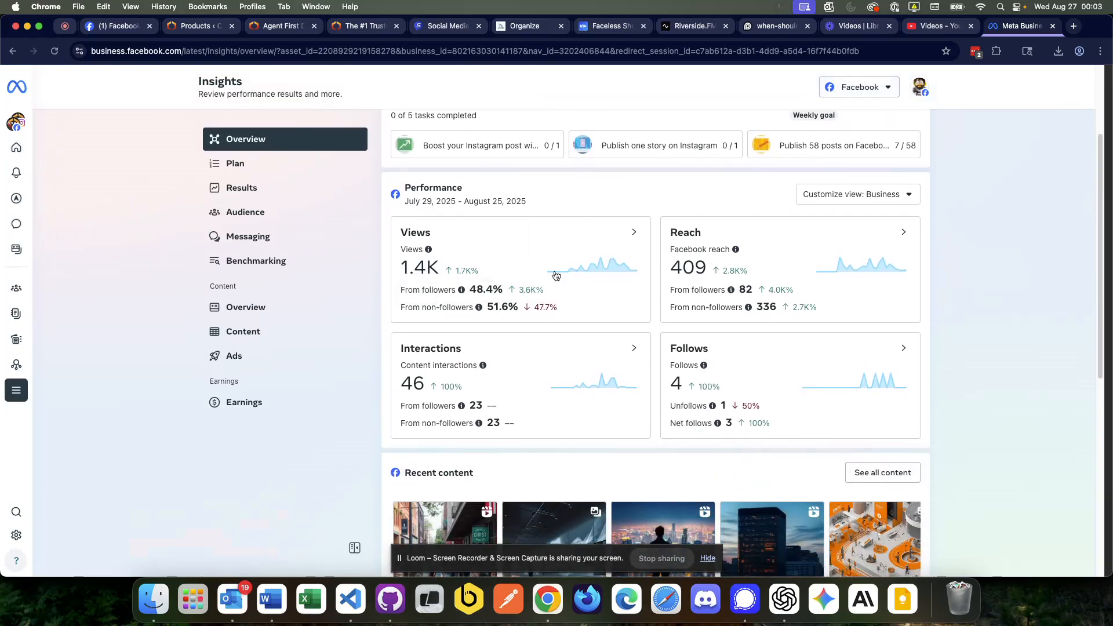
pyautogui.moveTo(558, 275)
pyautogui.moveTo(615, 272)
pyautogui.click(860, 87)
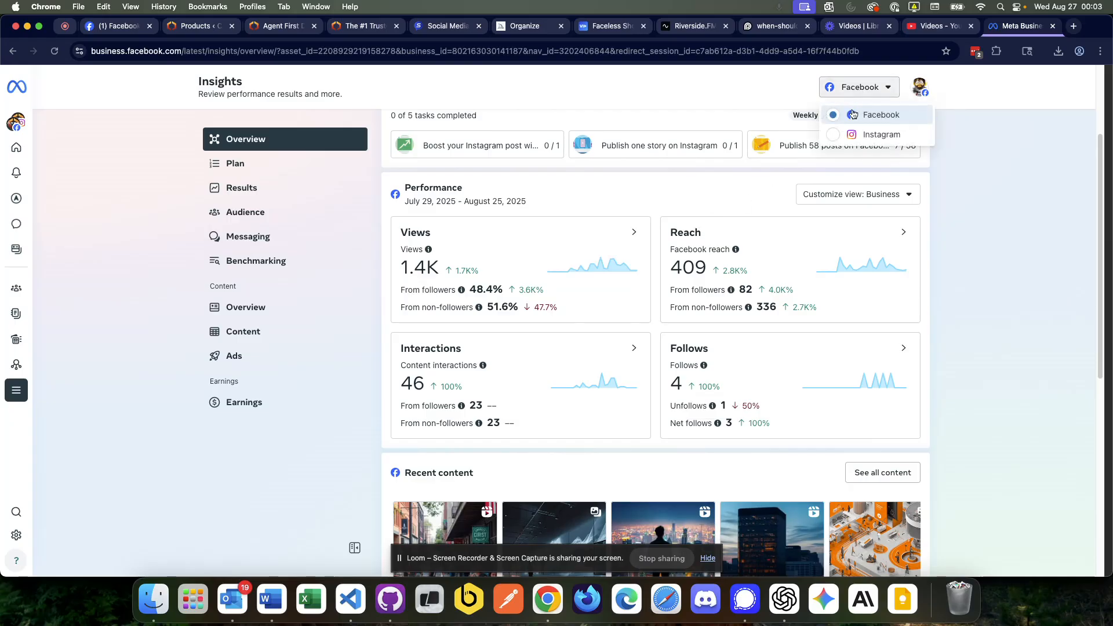
pyautogui.click(829, 136)
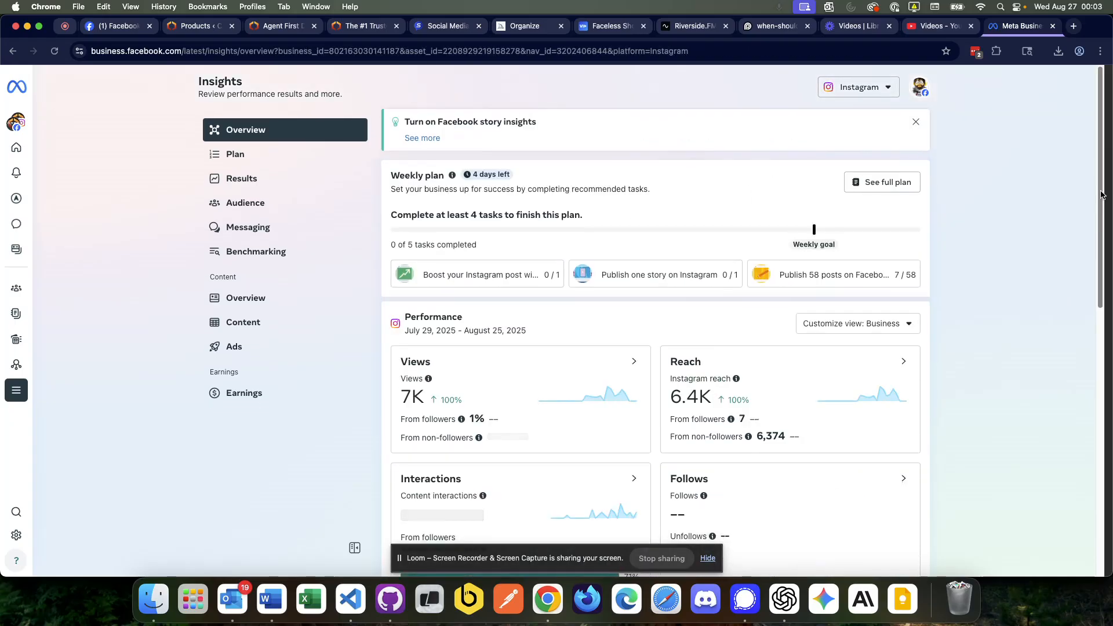
pyautogui.scroll(-3, 1105, 243)
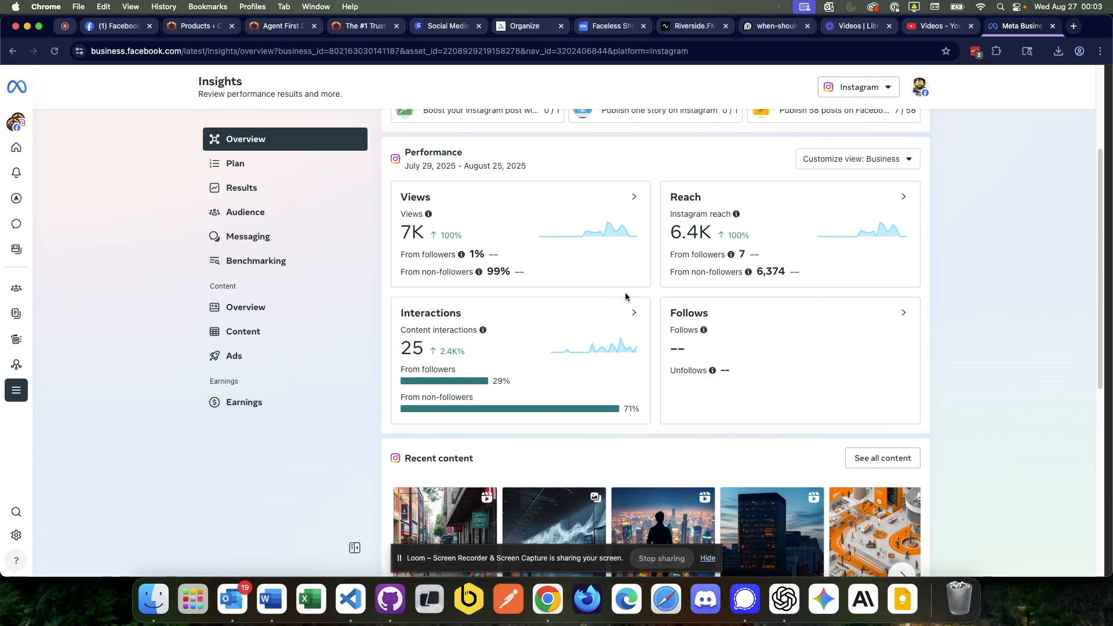
# Go to tiktok.com/tiktokstudio/content in the same tab and show the TikTok analytics overview for the last 28 days
pyautogui.click(659, 52)
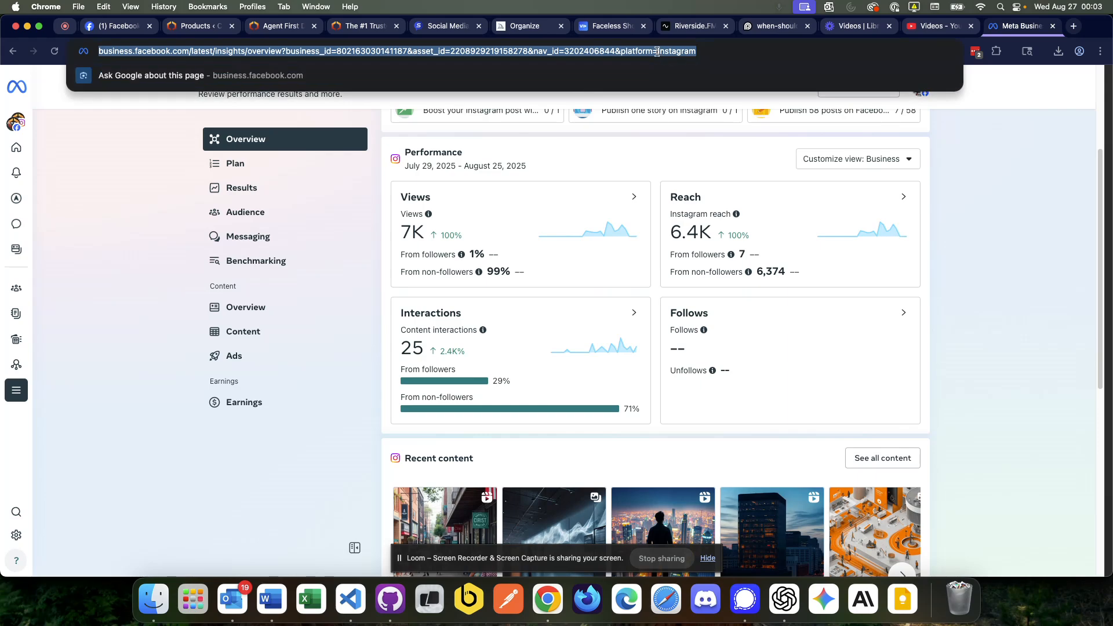
pyautogui.write('tiktok.com/tiktokstudio/content')
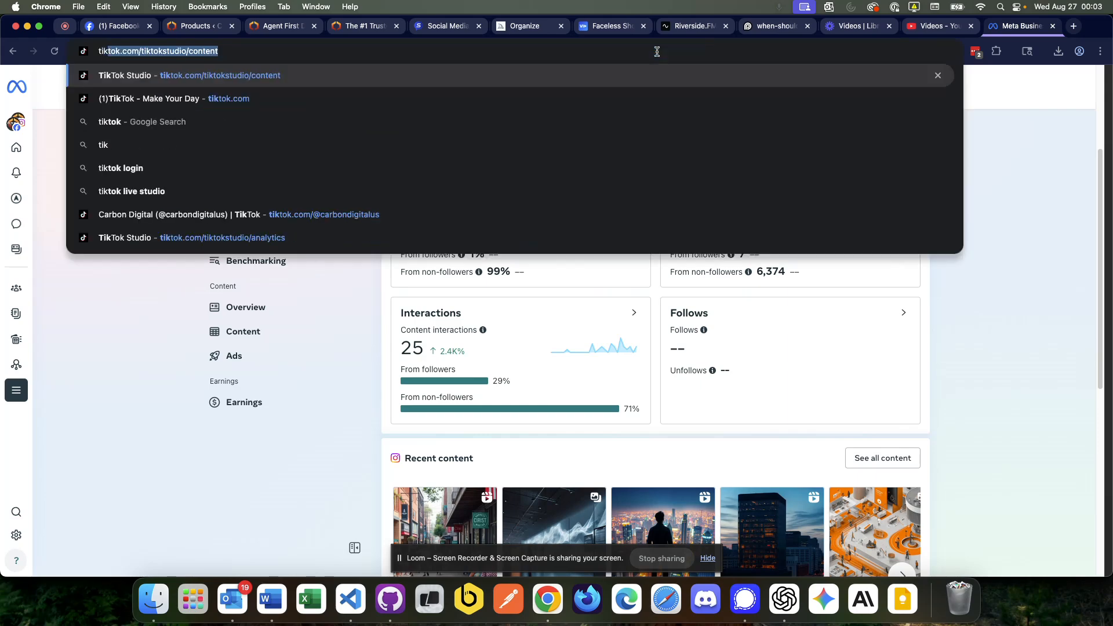
pyautogui.press('Return')
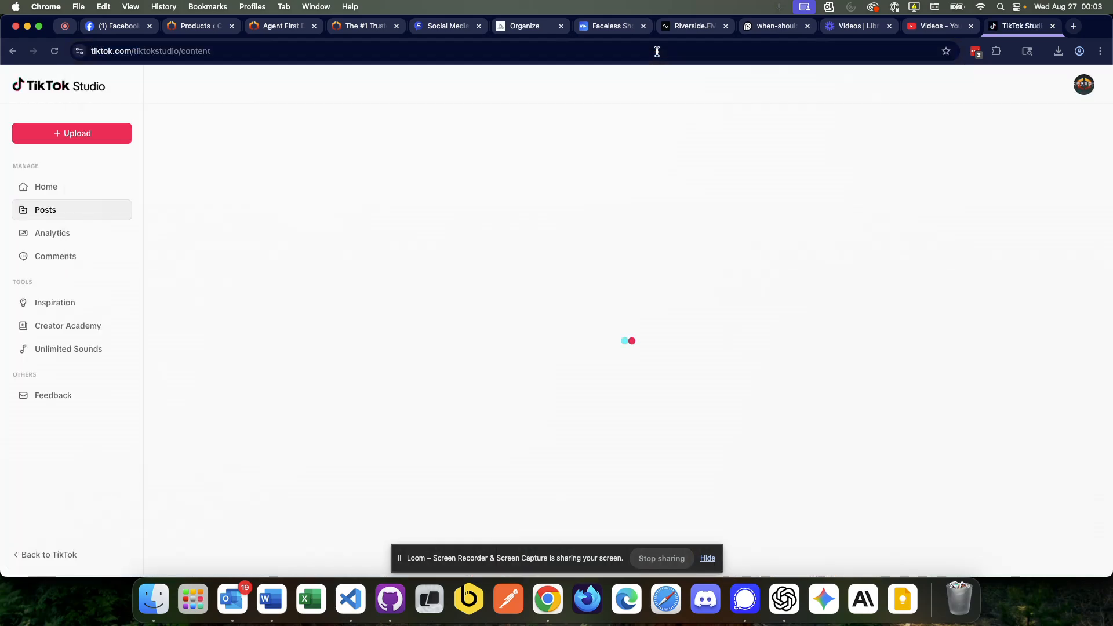
pyautogui.click(51, 235)
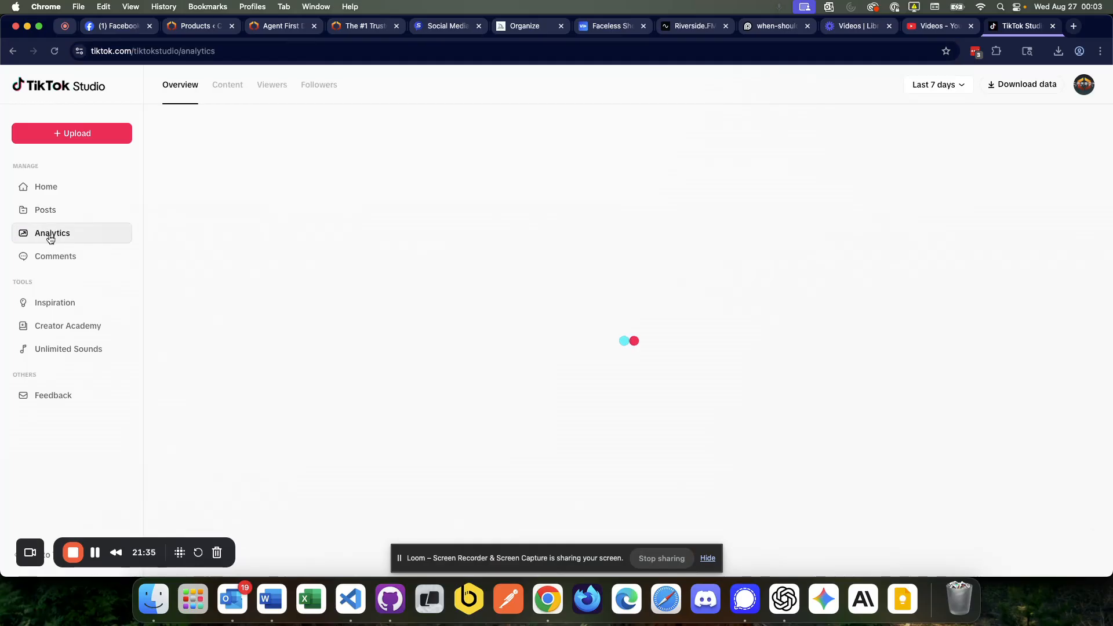
pyautogui.click(934, 86)
pyautogui.click(915, 132)
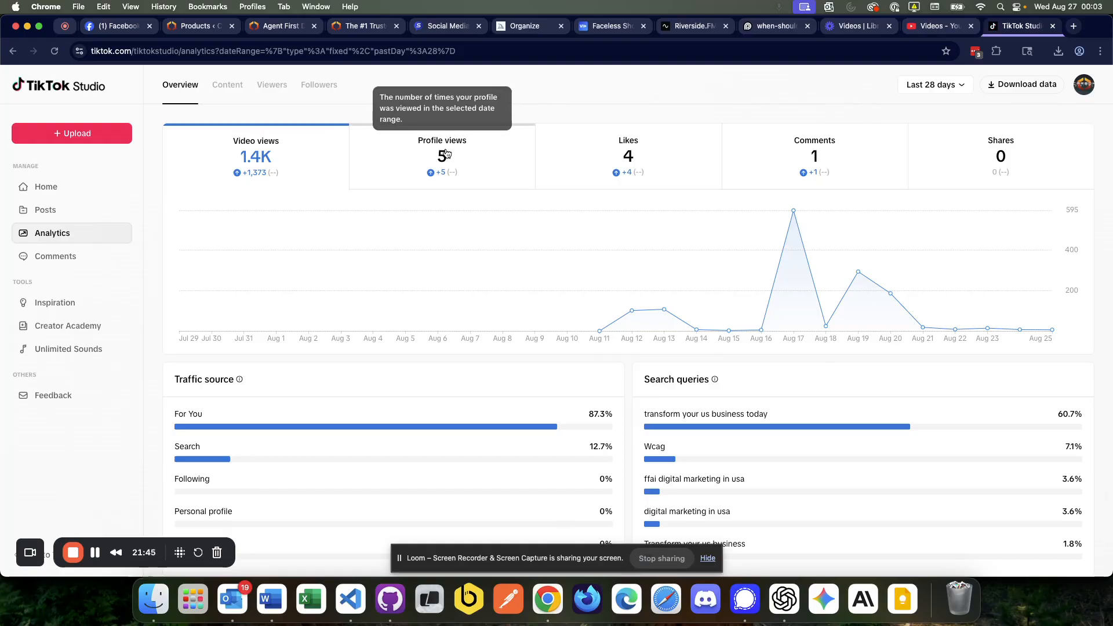
pyautogui.moveTo(629, 141)
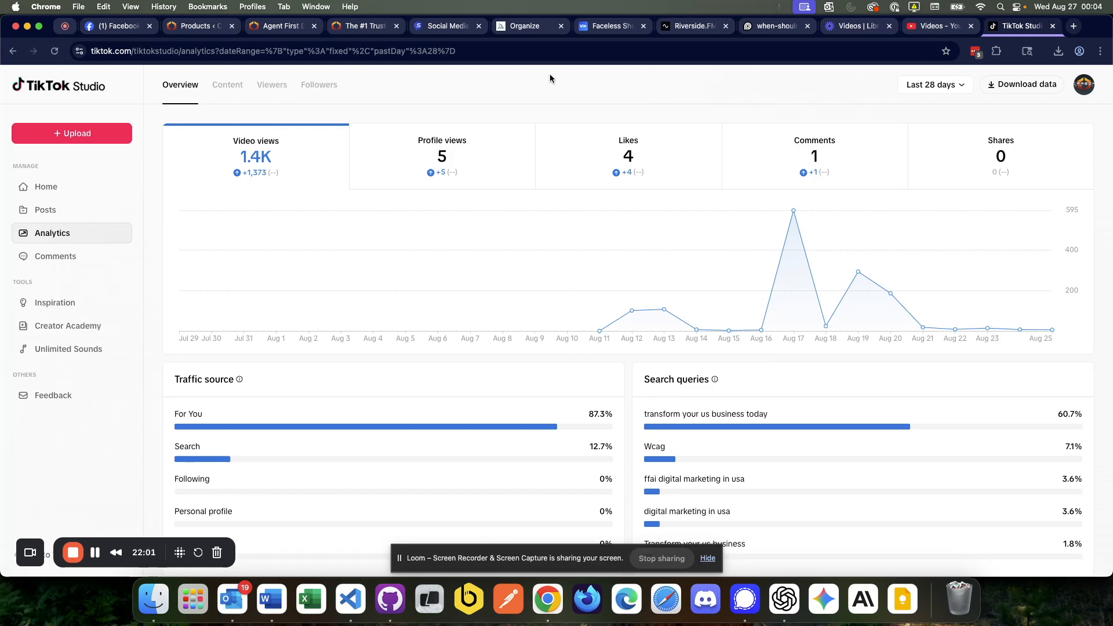
# Close the TikTok Studio tab and open the channel-level analytics overview in YouTube Studio
pyautogui.click(1053, 26)
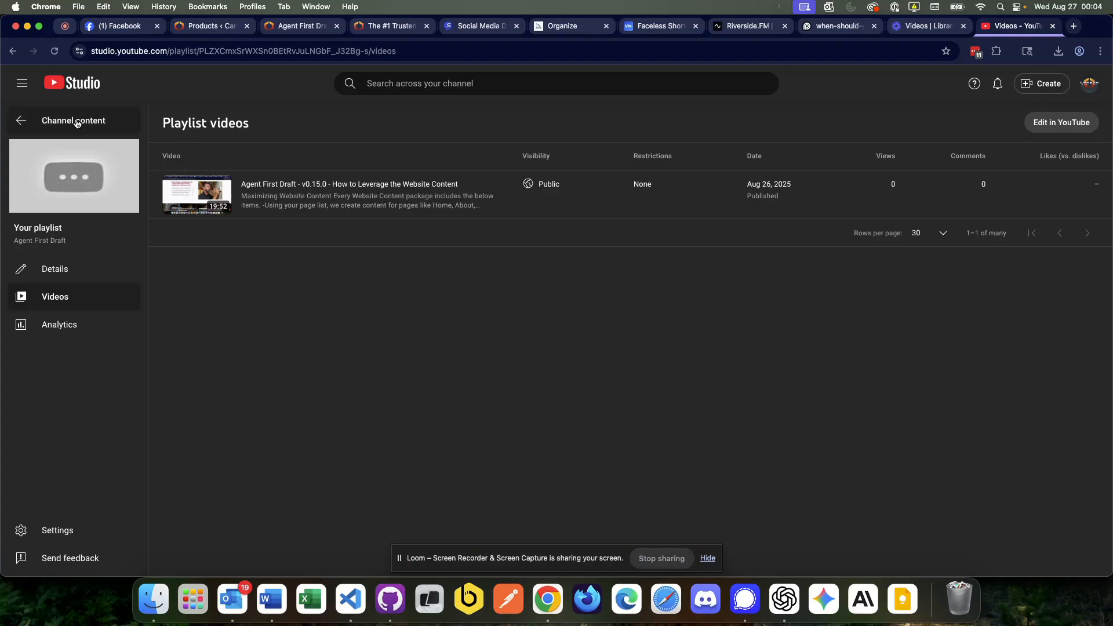
pyautogui.click(18, 119)
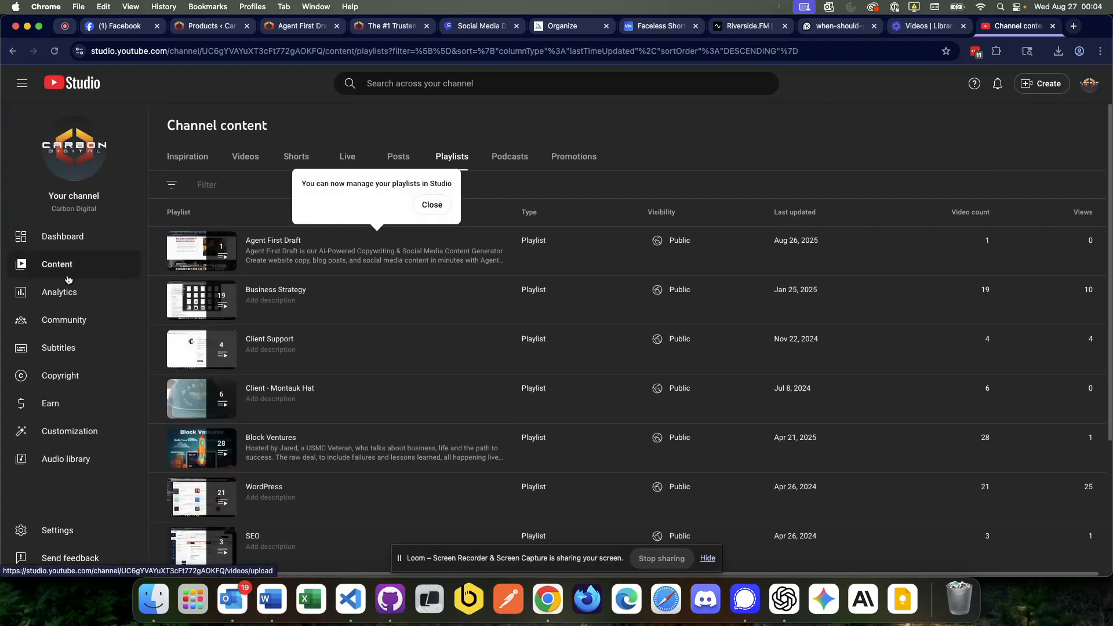
pyautogui.click(54, 293)
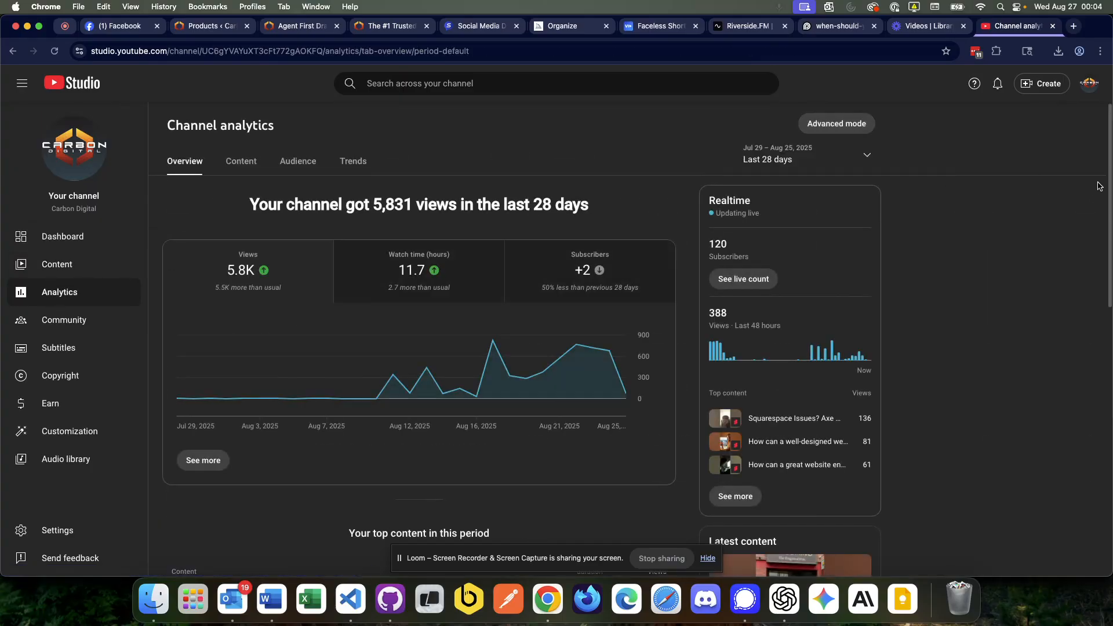
pyautogui.moveTo(1110, 170); pyautogui.dragTo(1110, 174)
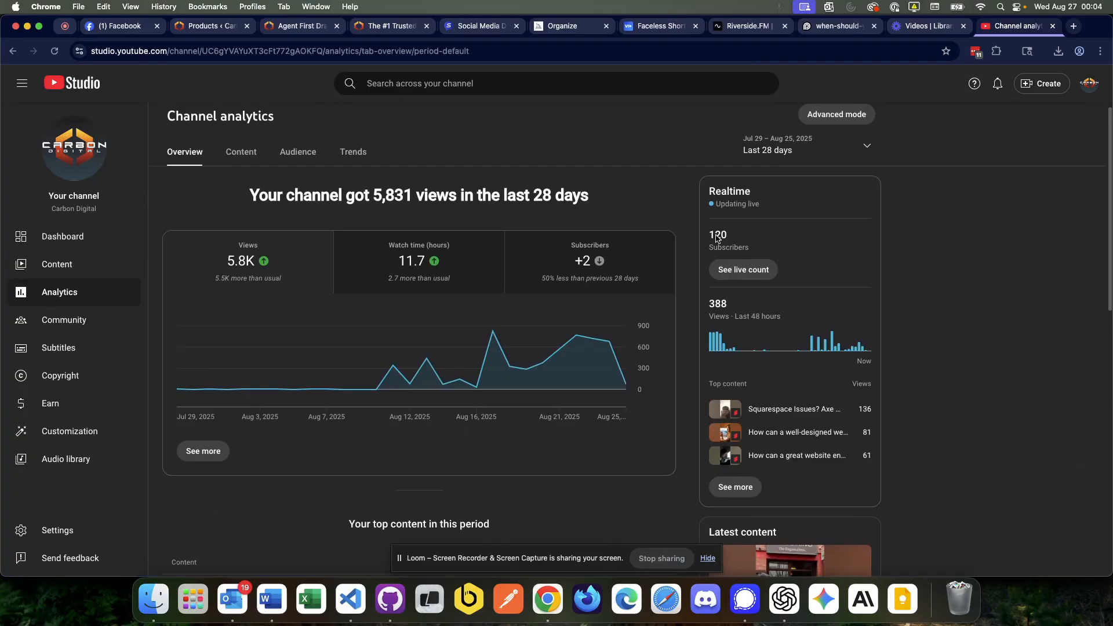
# Examine the YouTube channel's watch time and view count for the last 28 days, including how they compare with typical performance
pyautogui.moveTo(402, 266)
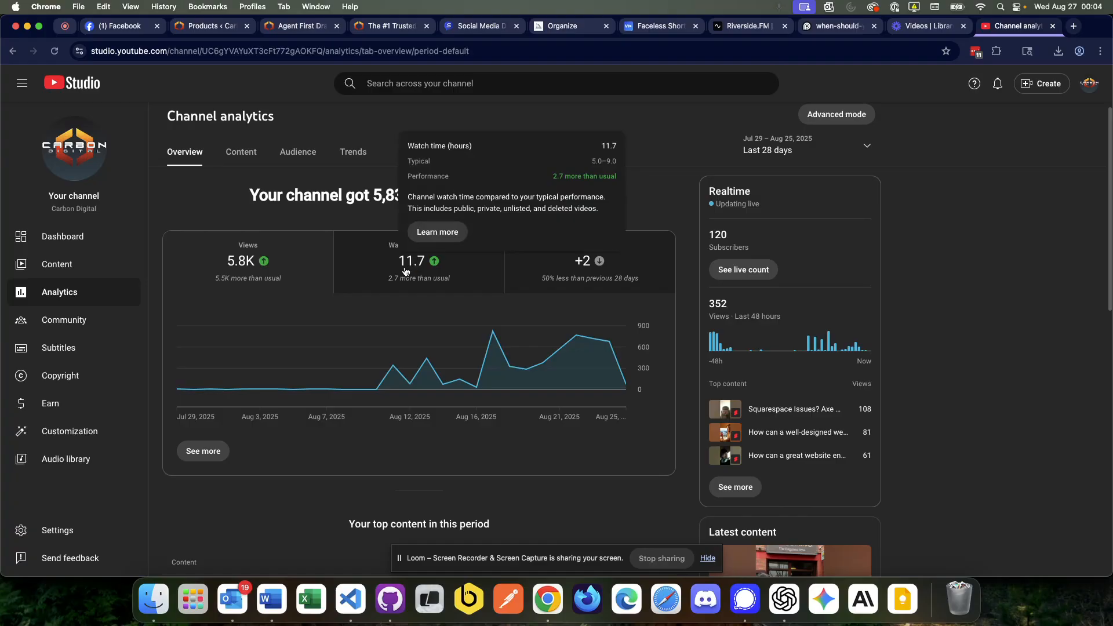
pyautogui.moveTo(235, 263)
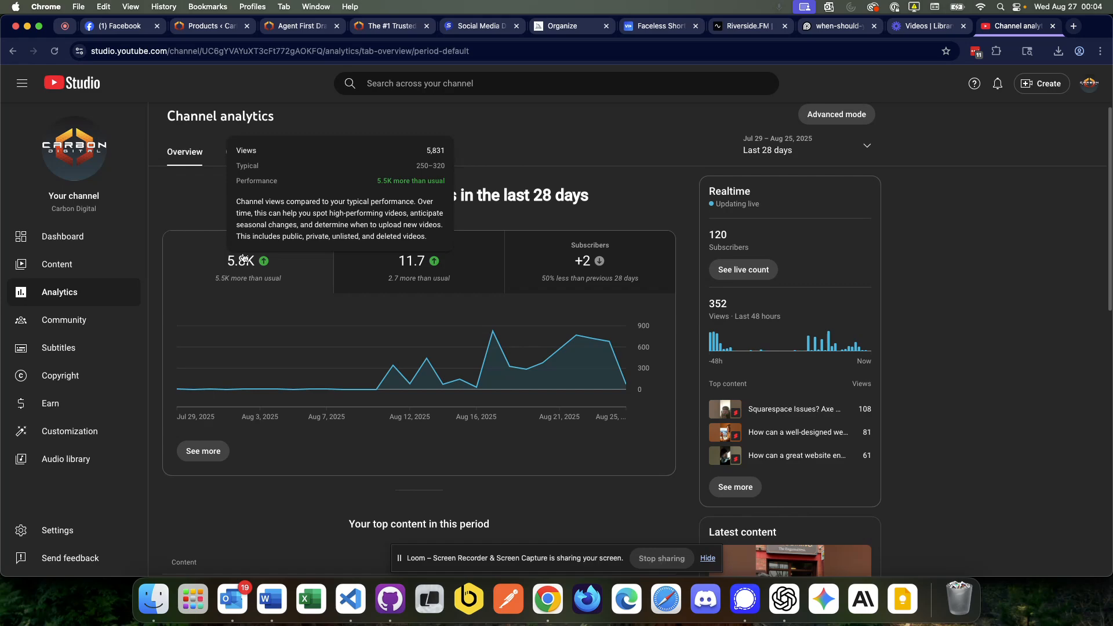
pyautogui.moveTo(417, 166); pyautogui.dragTo(448, 167)
pyautogui.click(325, 185)
pyautogui.moveTo(415, 164); pyautogui.dragTo(448, 166)
pyautogui.click(351, 170)
pyautogui.moveTo(380, 386)
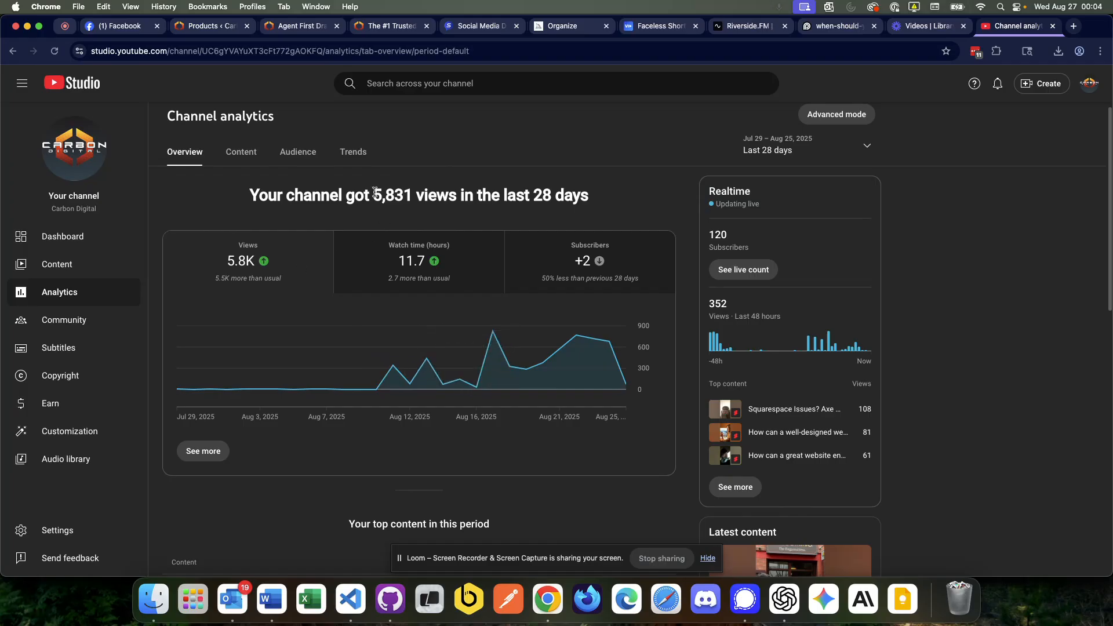
pyautogui.moveTo(374, 194); pyautogui.dragTo(413, 195)
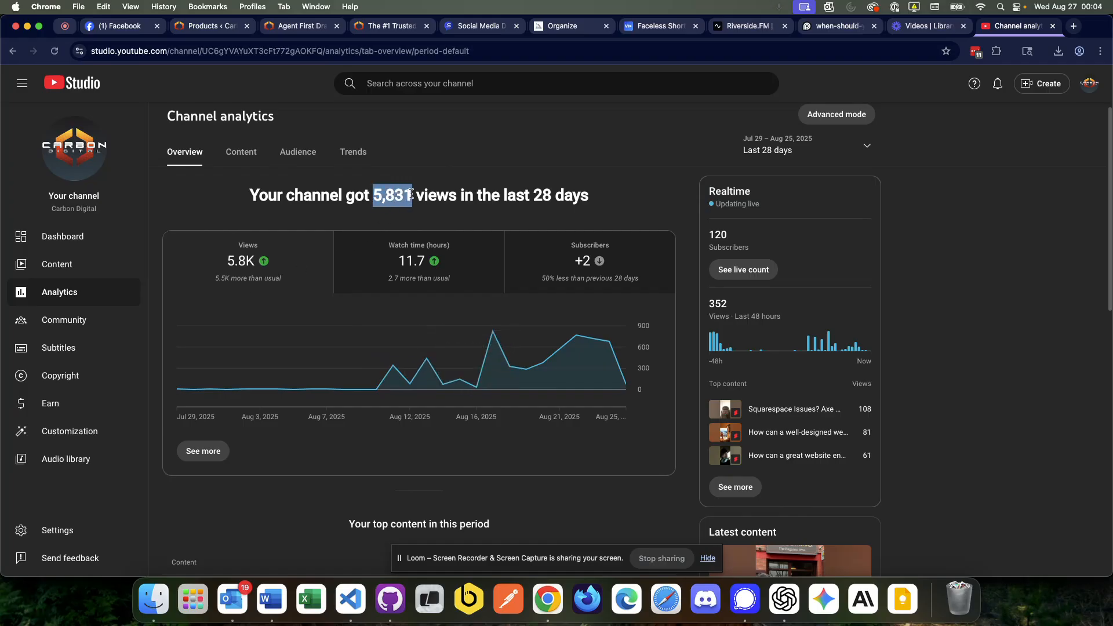
pyautogui.click(504, 194)
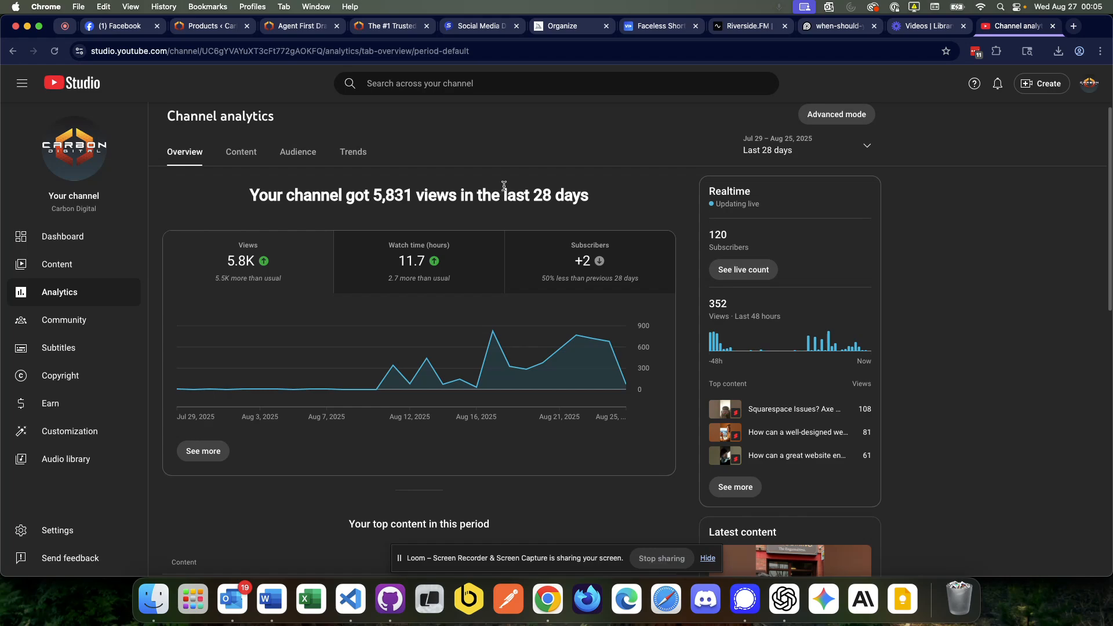